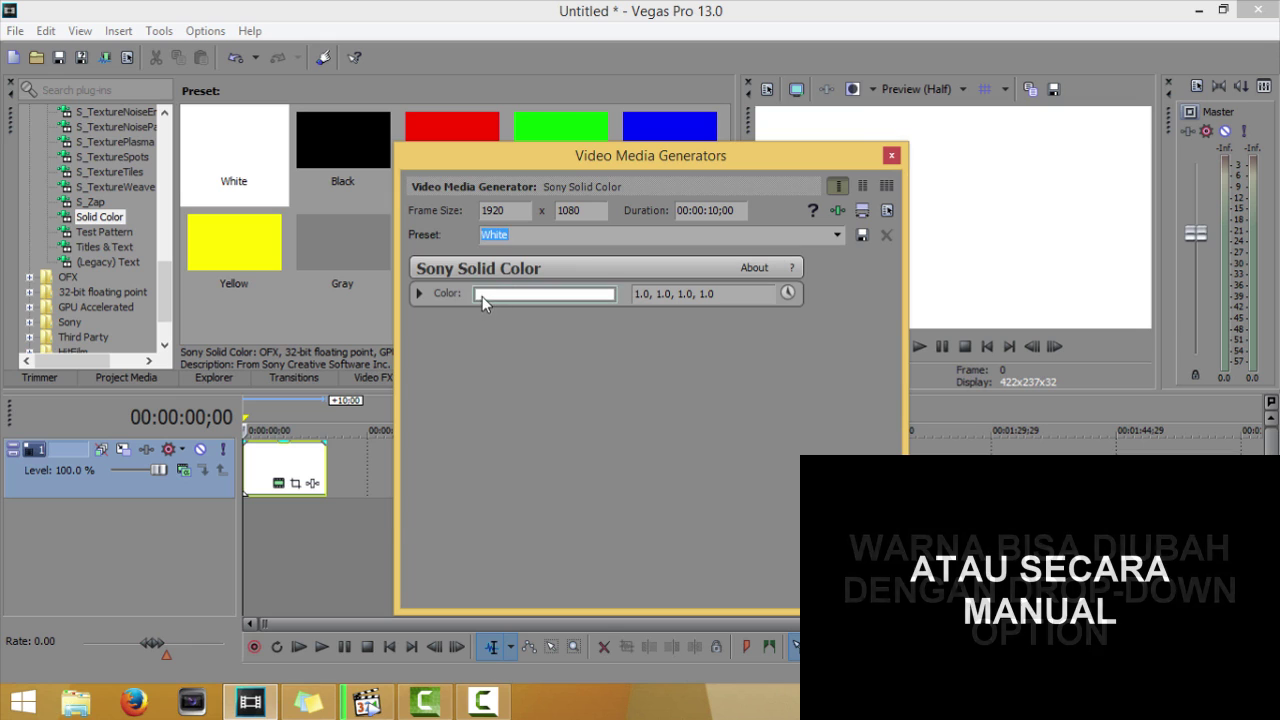
- Change the solid color clip to yellow with values 1.0, 0.87, 0.21, 1.0, and recheck it in its generator settings
left_click(414, 408)
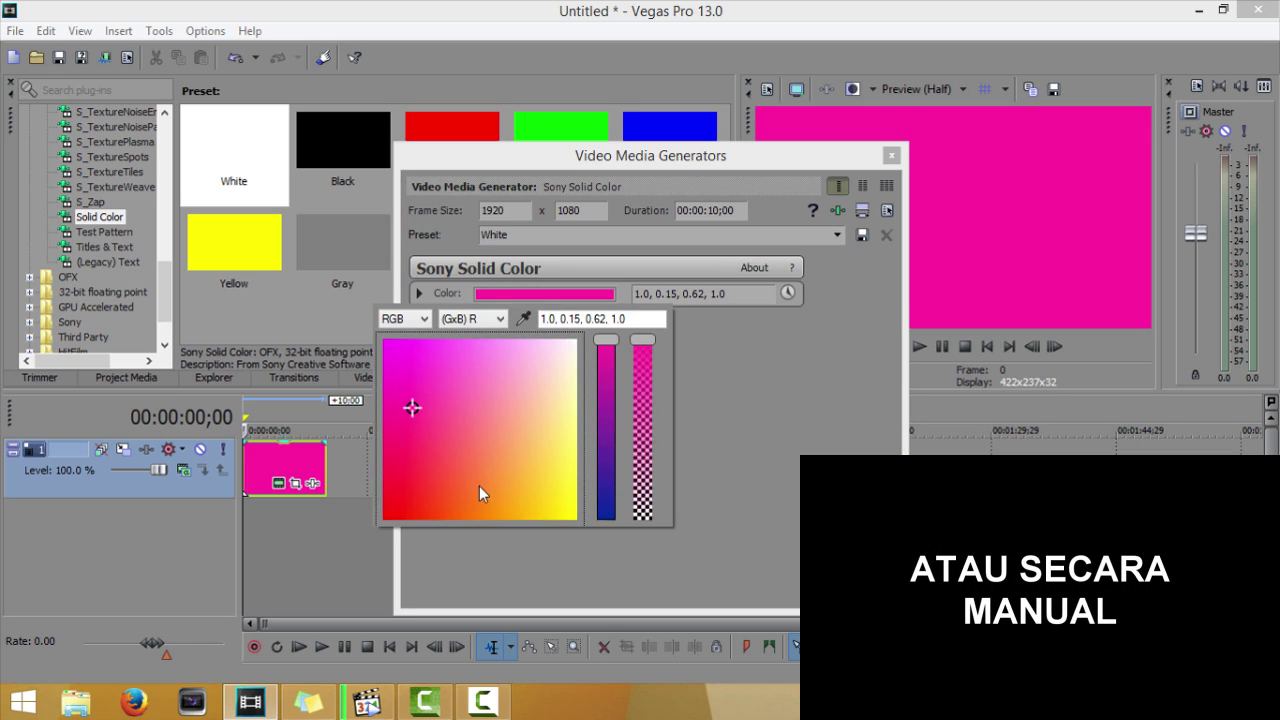
left_click_drag(414, 408, 423, 397)
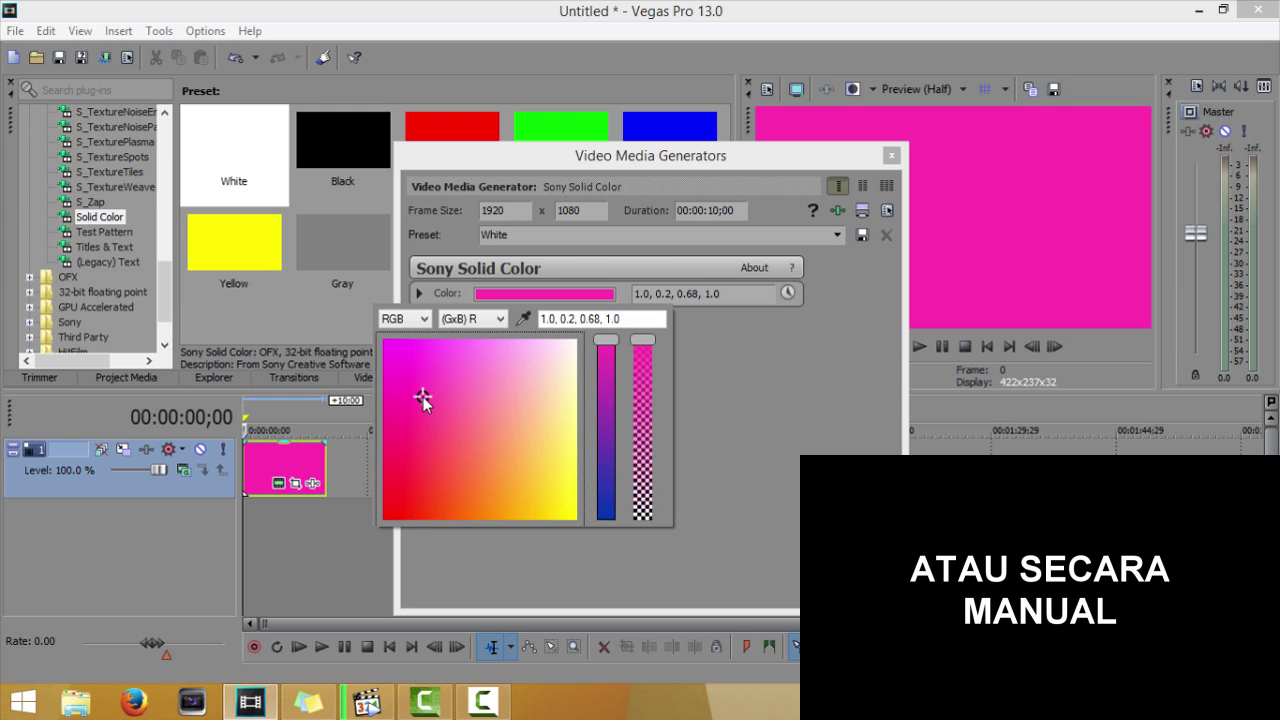
left_click(518, 370)
left_click(552, 482)
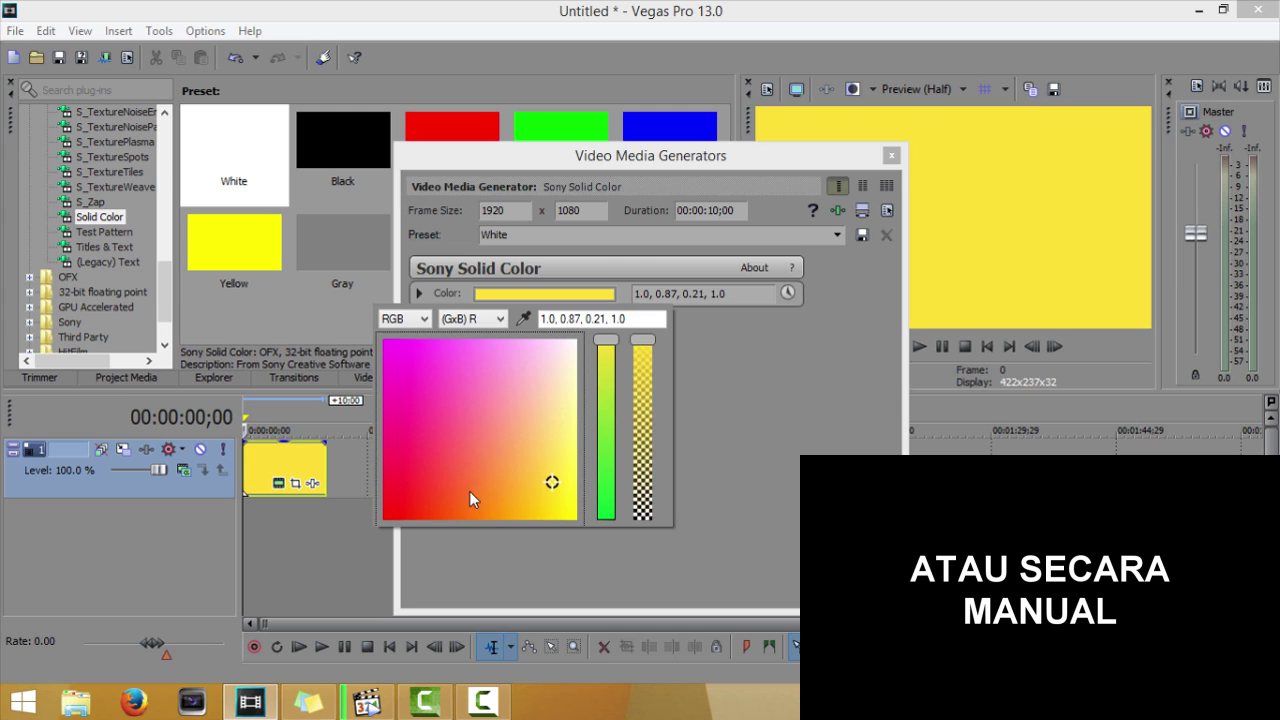
left_click(892, 157)
left_click(892, 156)
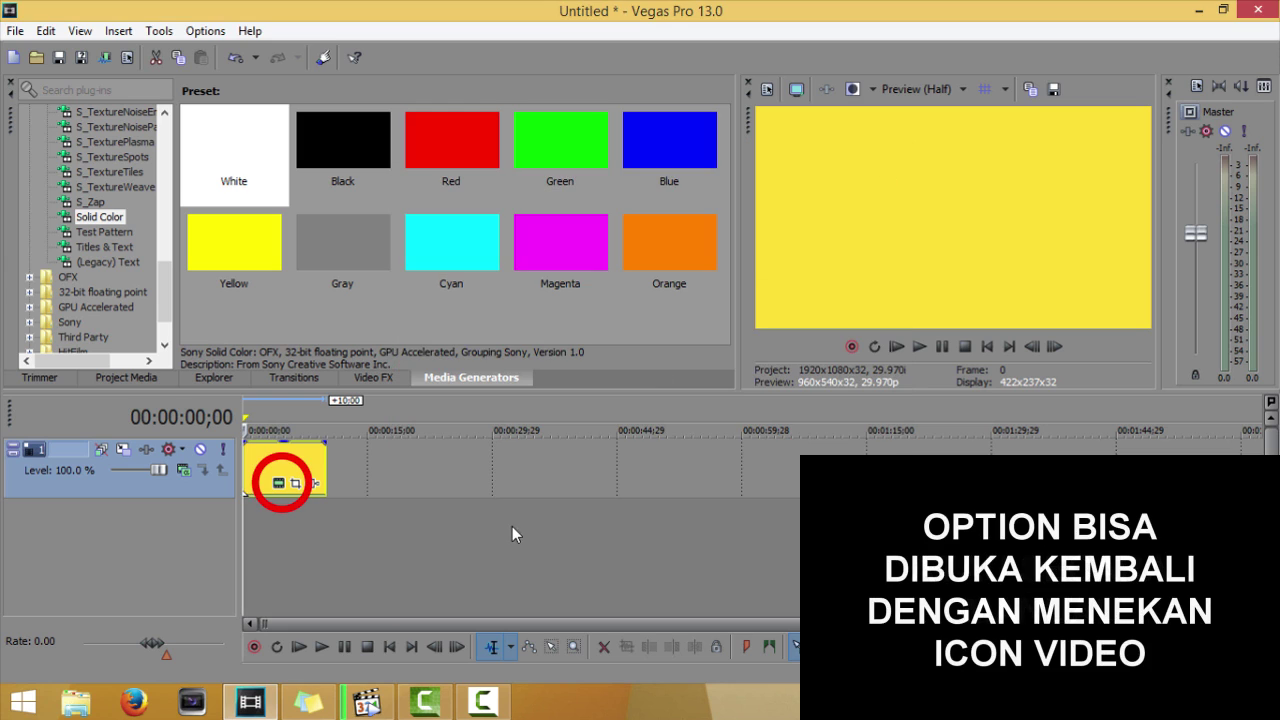
left_click(279, 483)
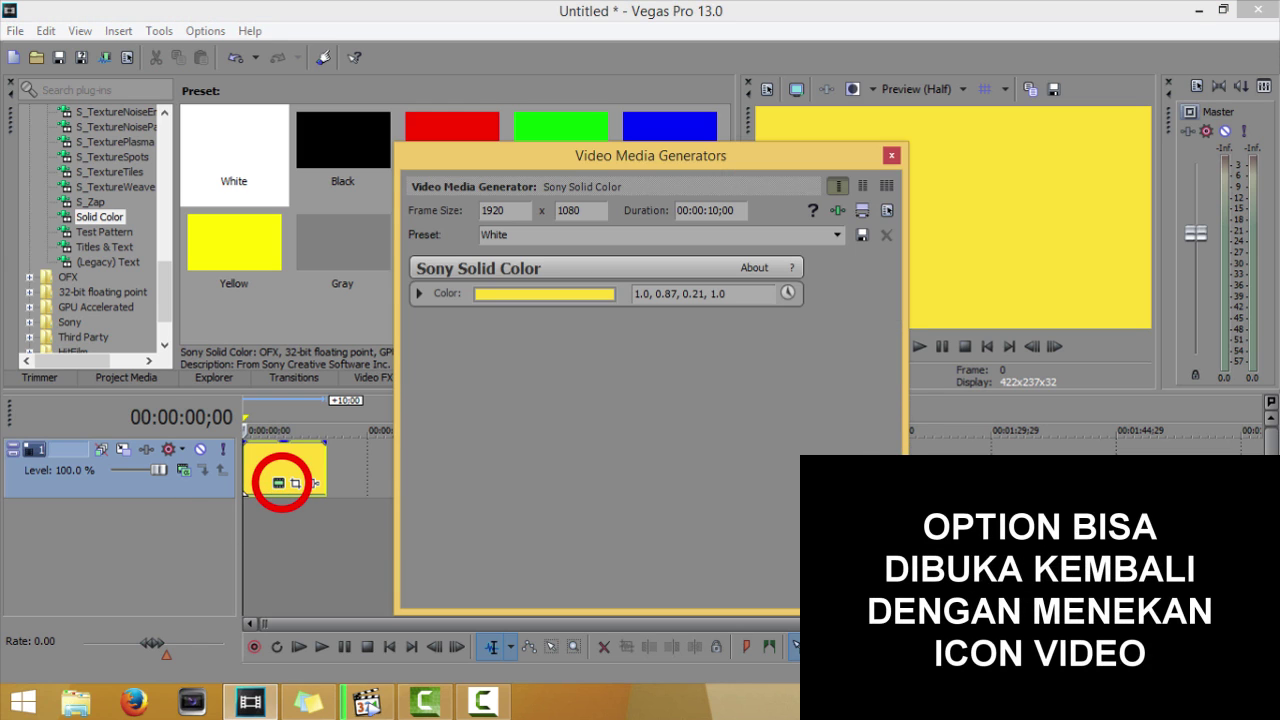
left_click(892, 156)
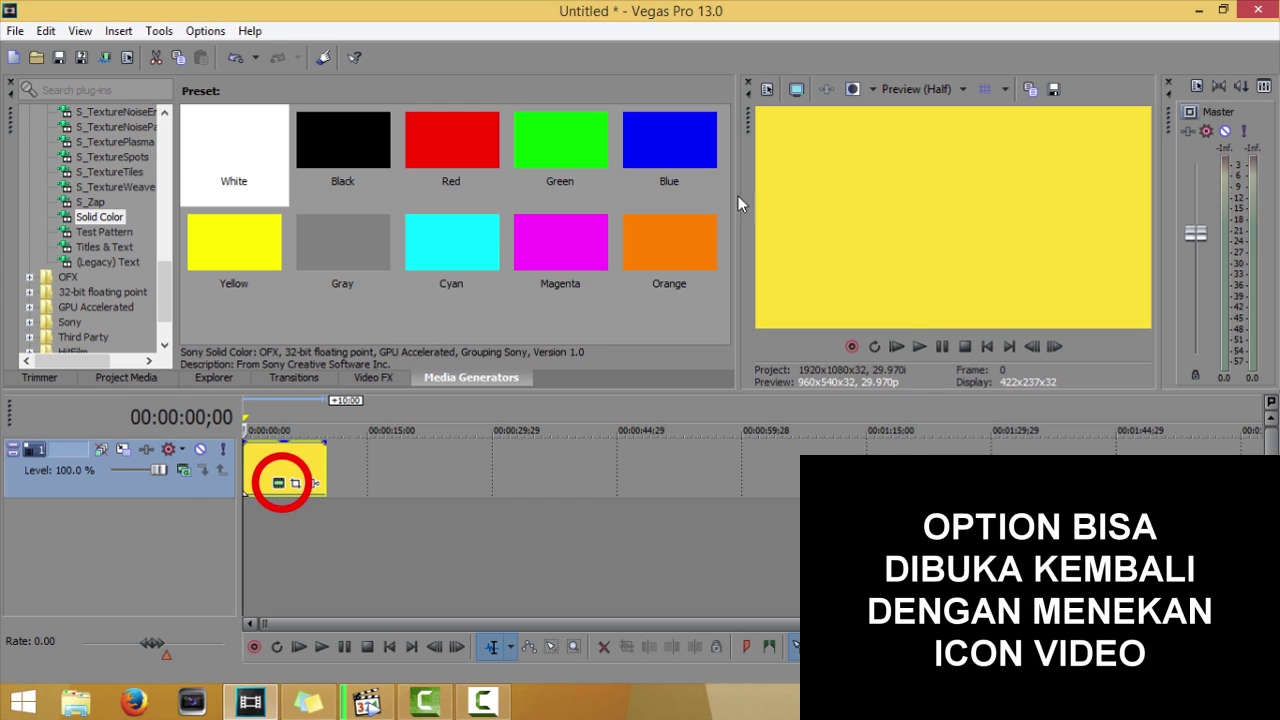
- Add a (Legacy) Text event with the Default Text preset on a track above the yellow clip, reading "TEXT & SOLID COLOR" on two lines
left_click(108, 262)
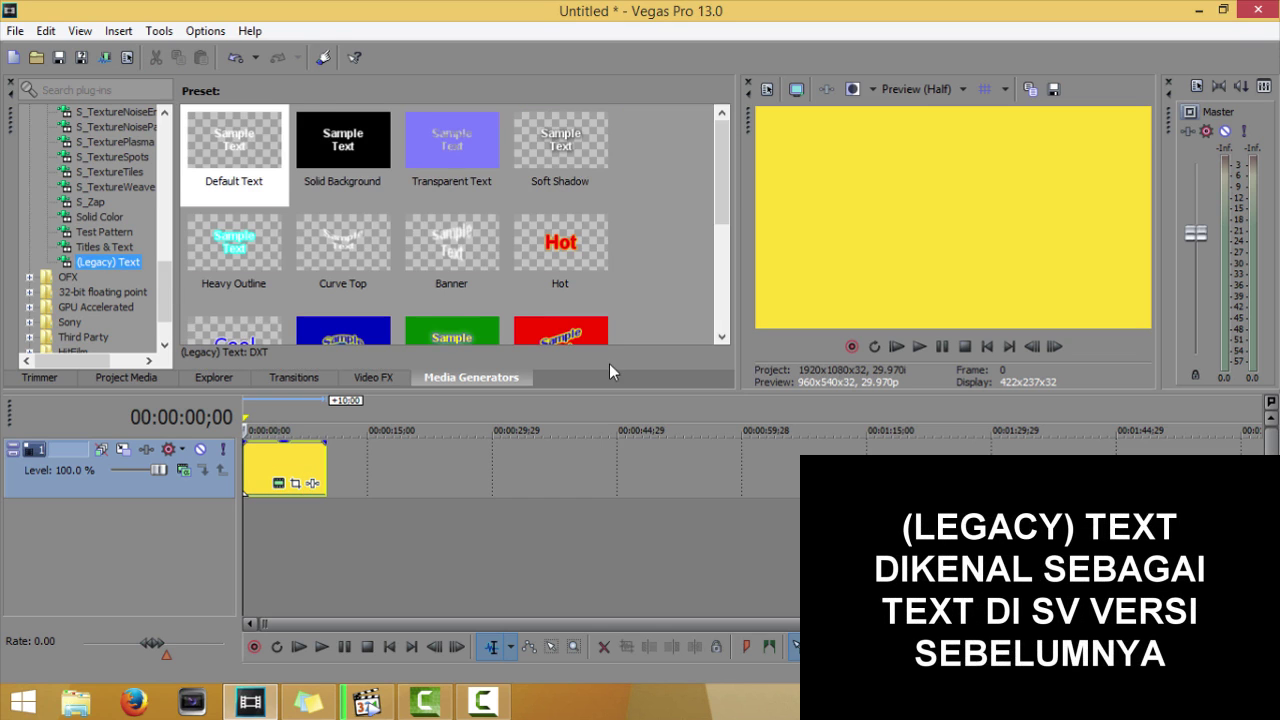
left_click_drag(252, 148, 246, 430)
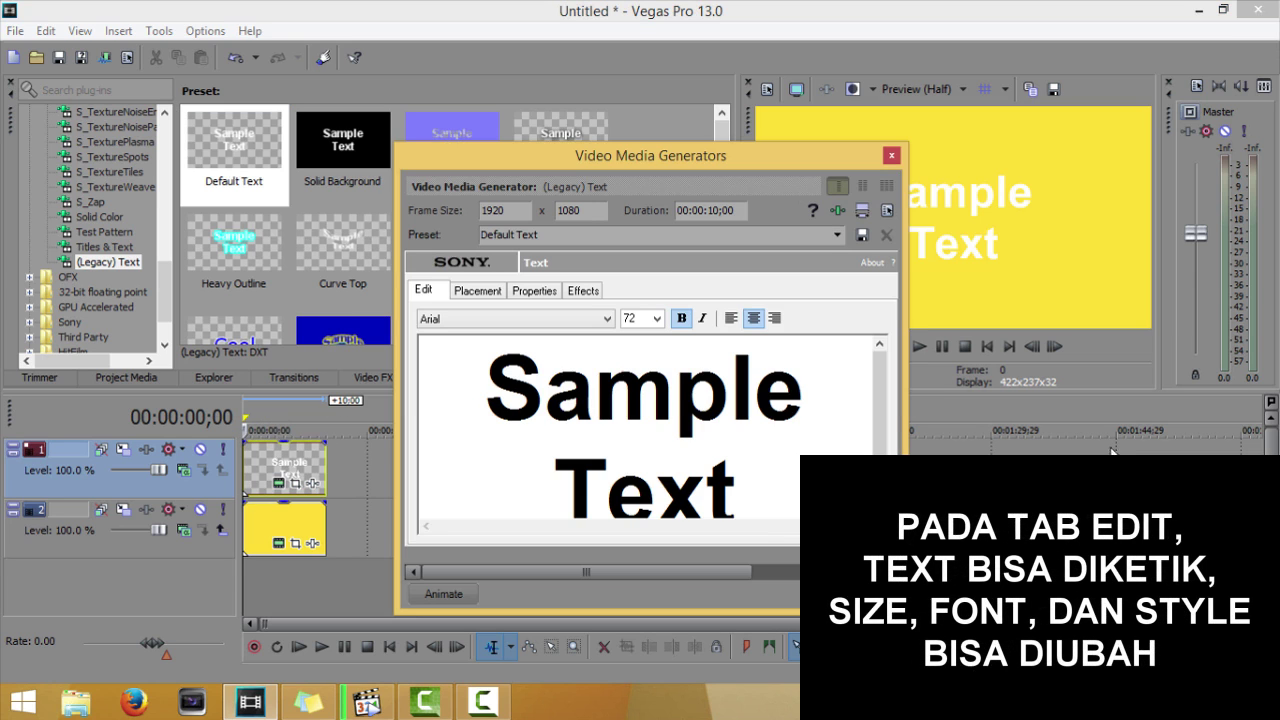
left_click_drag(793, 498, 508, 318)
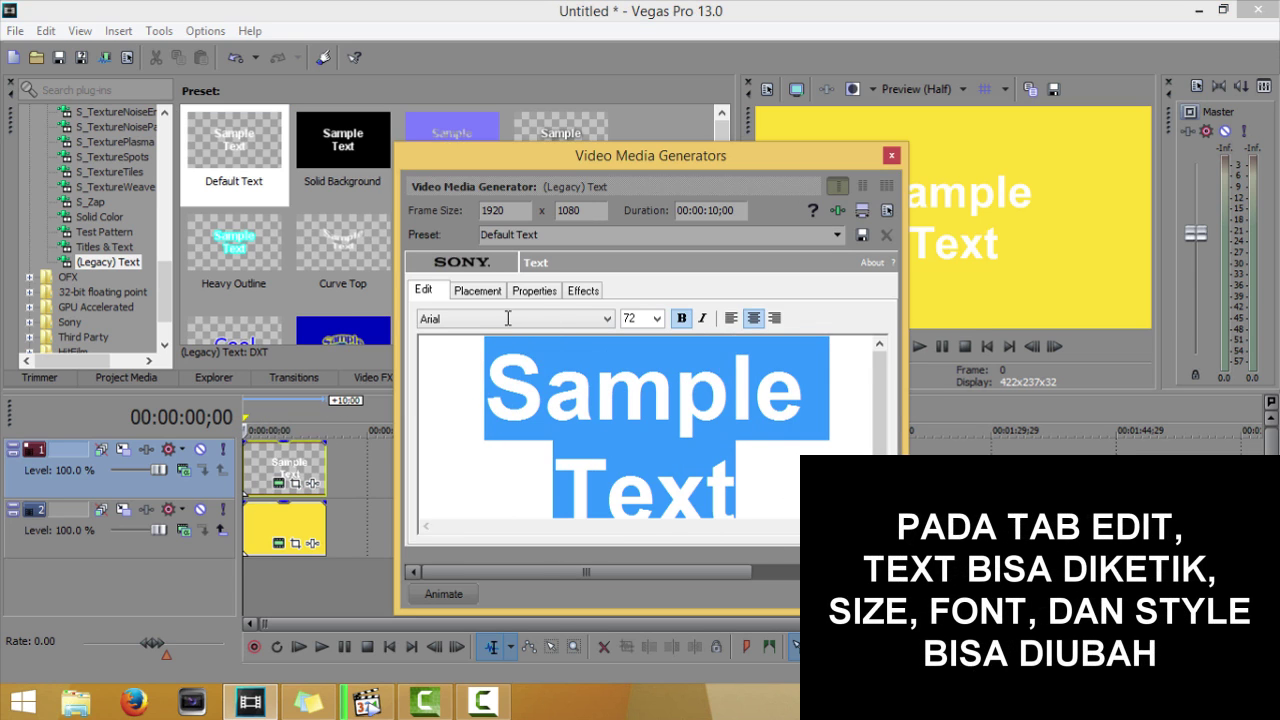
type("TEX")
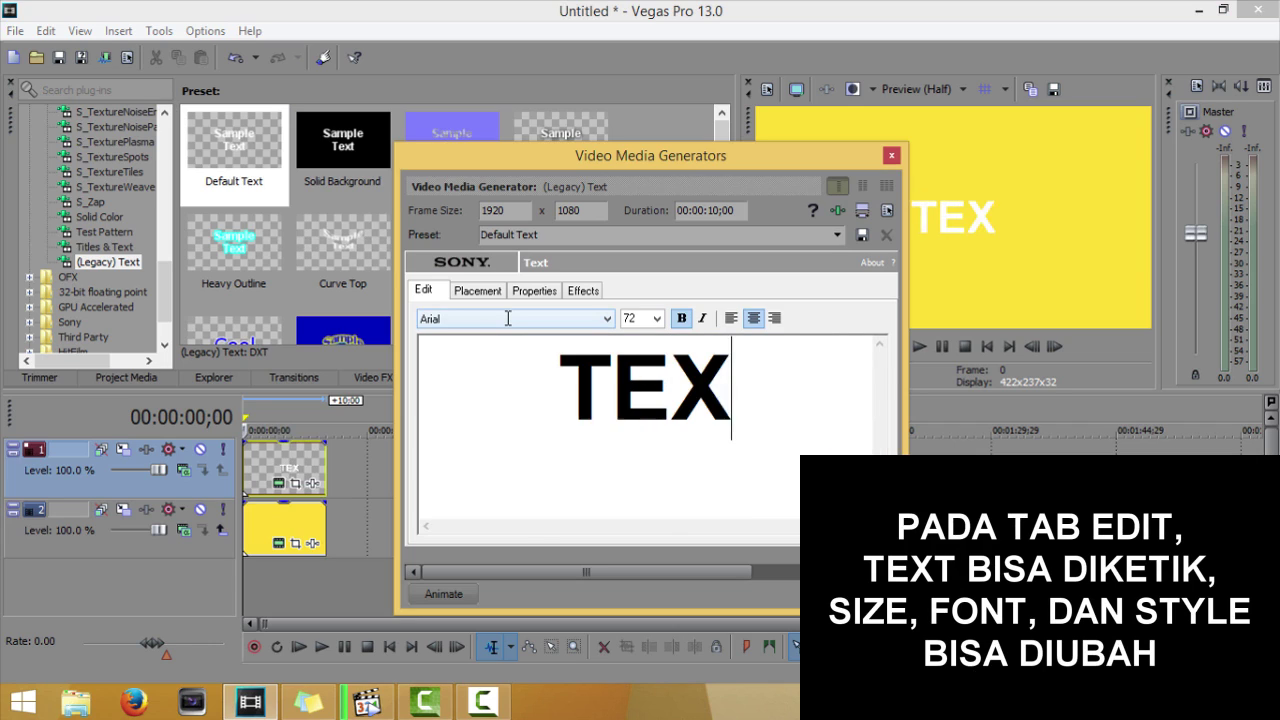
type("T &")
key("Return")
type("SOLID COLOR")
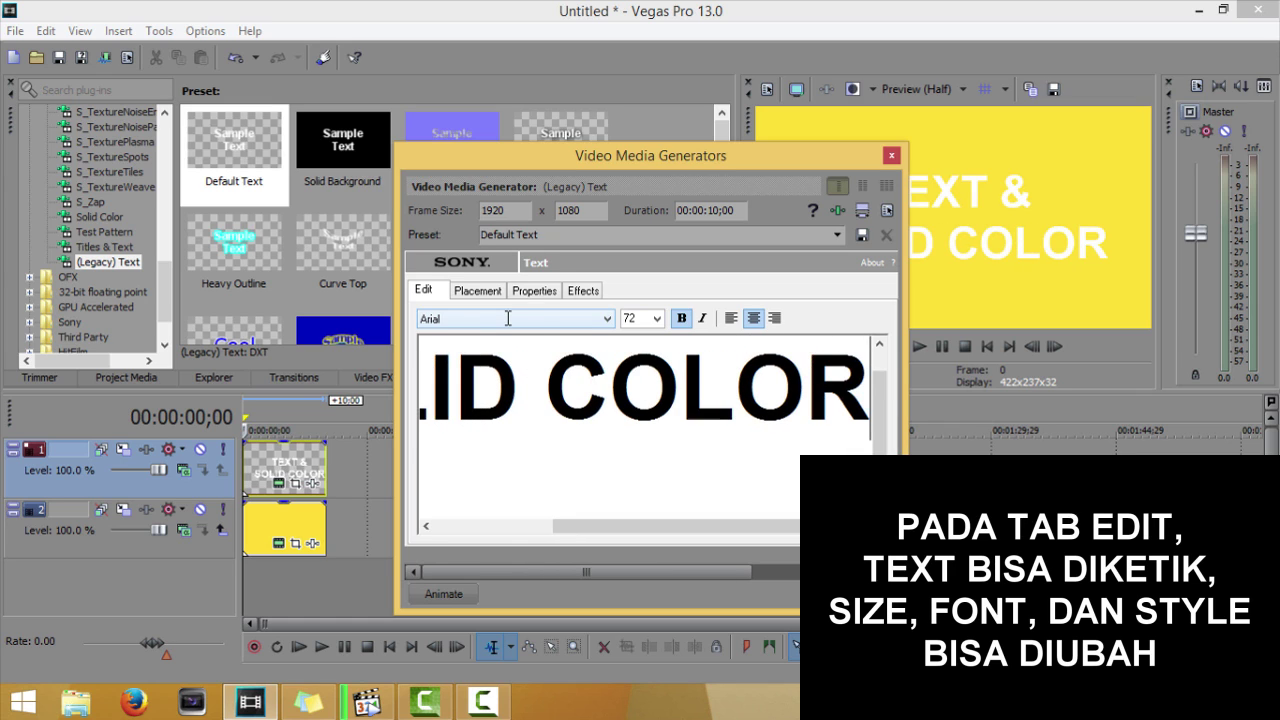
- Set the font size of the whole text to 48
key("ctrl+a")
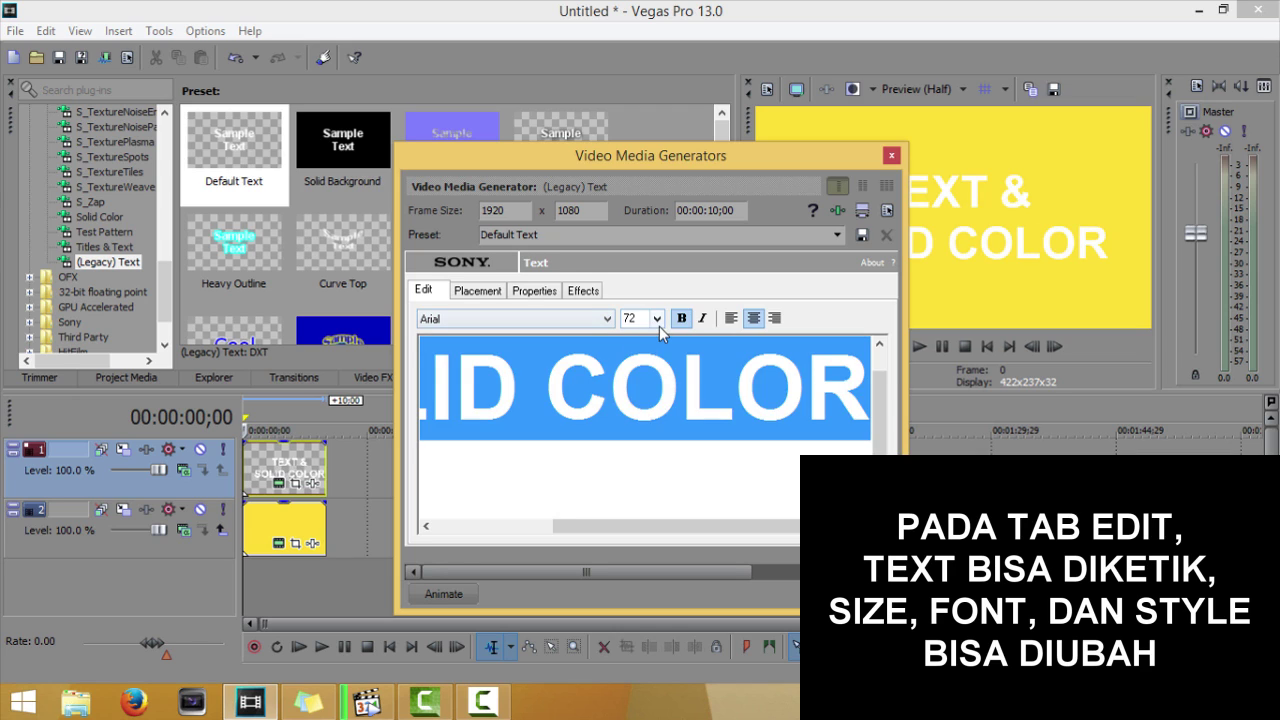
left_click(657, 318)
left_click(643, 469)
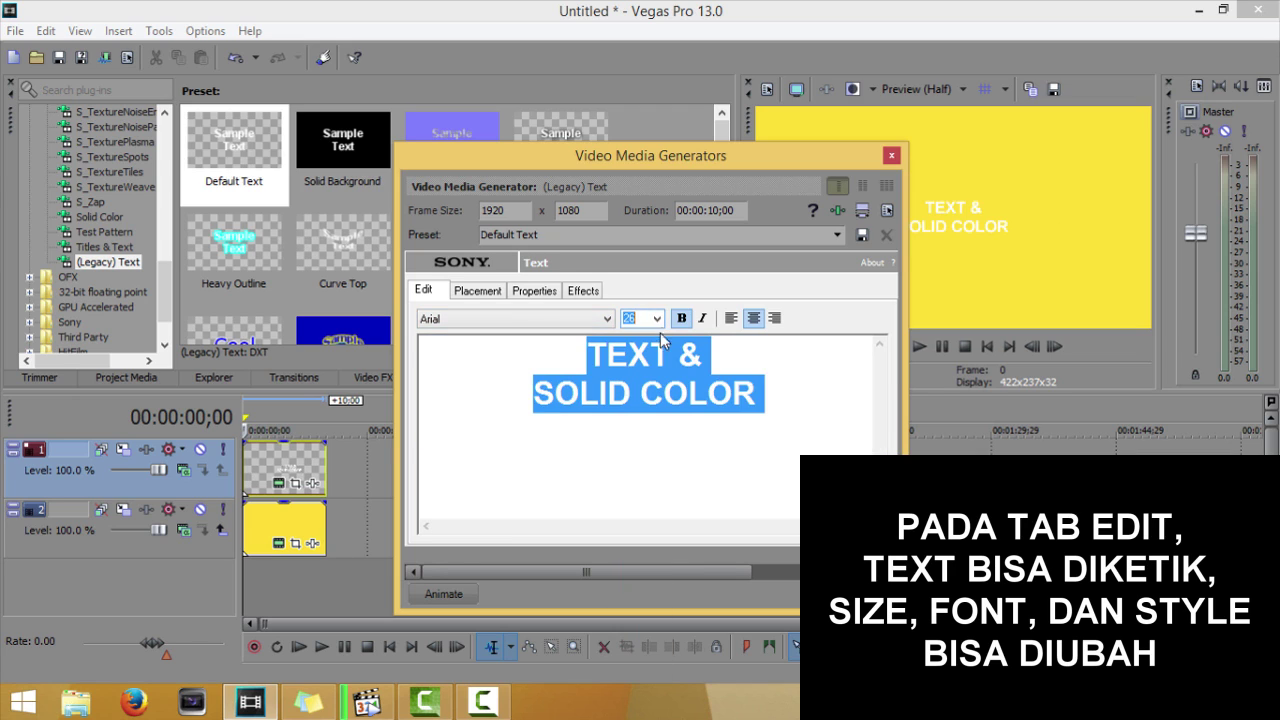
left_click(657, 318)
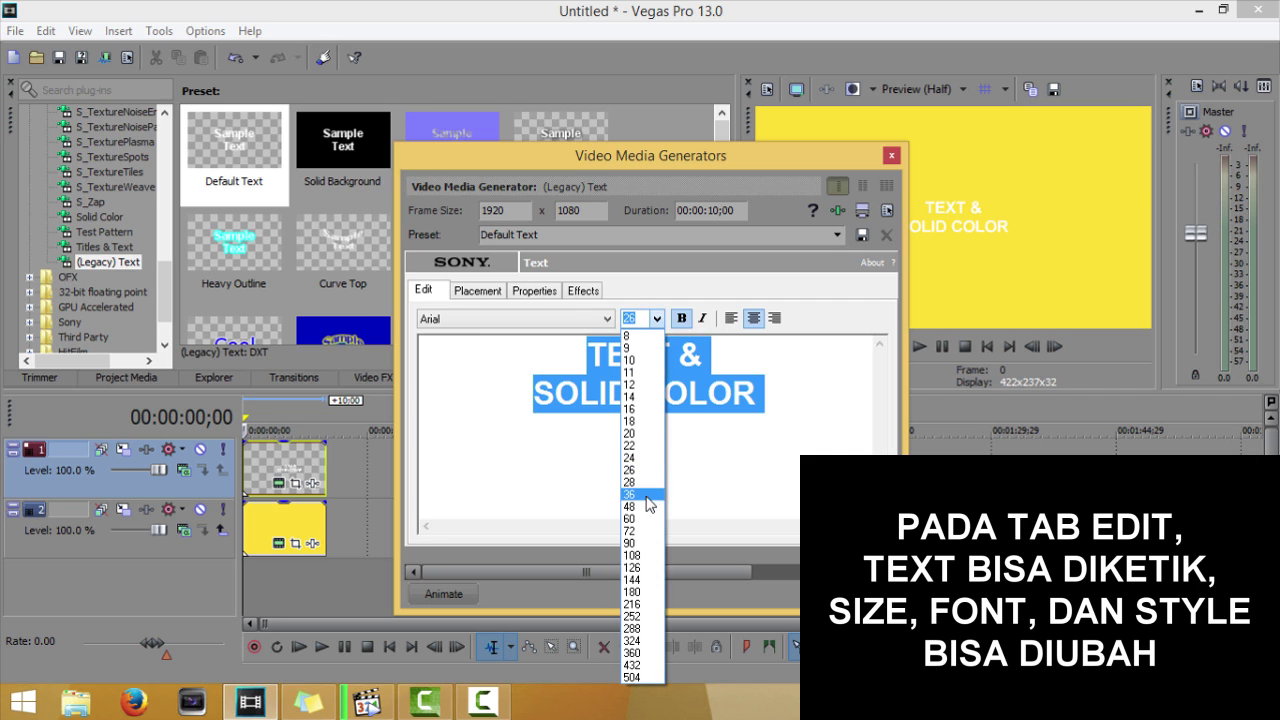
left_click(645, 508)
- Try the text without bold and with italic, restoring the bold, upright style
left_click(681, 318)
left_click(681, 318)
left_click(703, 318)
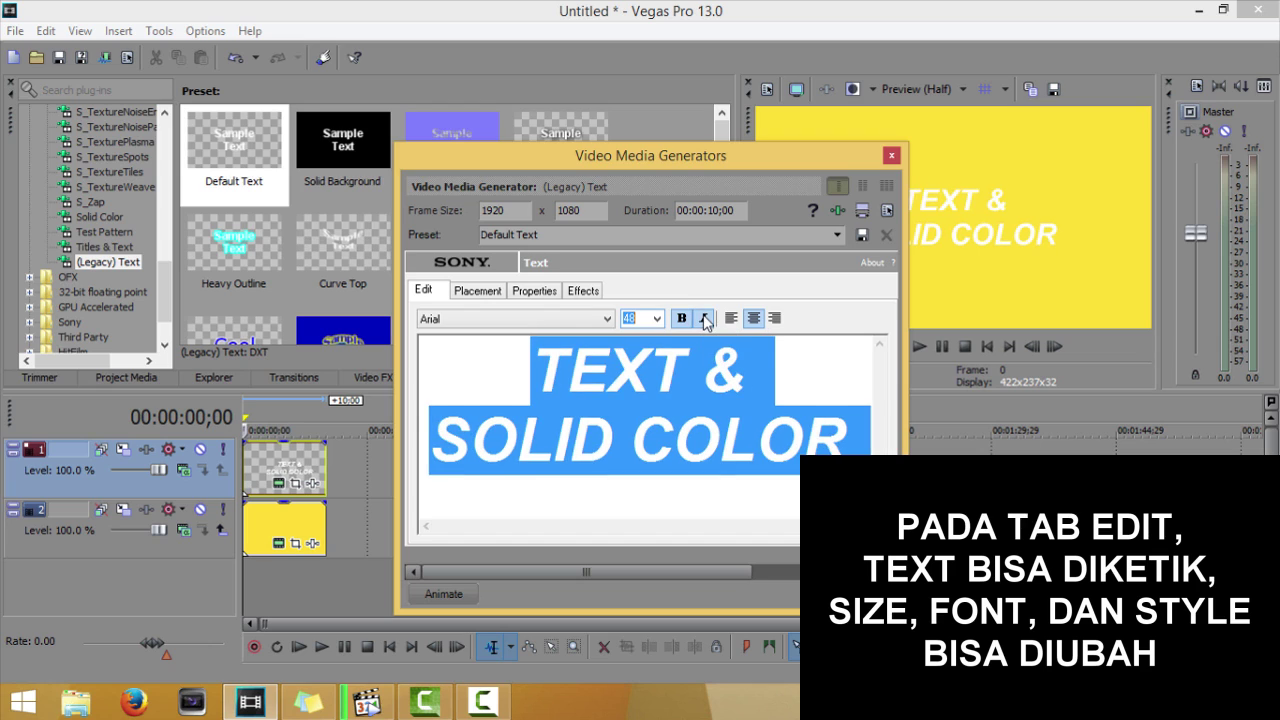
left_click(703, 318)
- Align both lines of text to the right, moving the generator window clear of the video preview
left_click(731, 318)
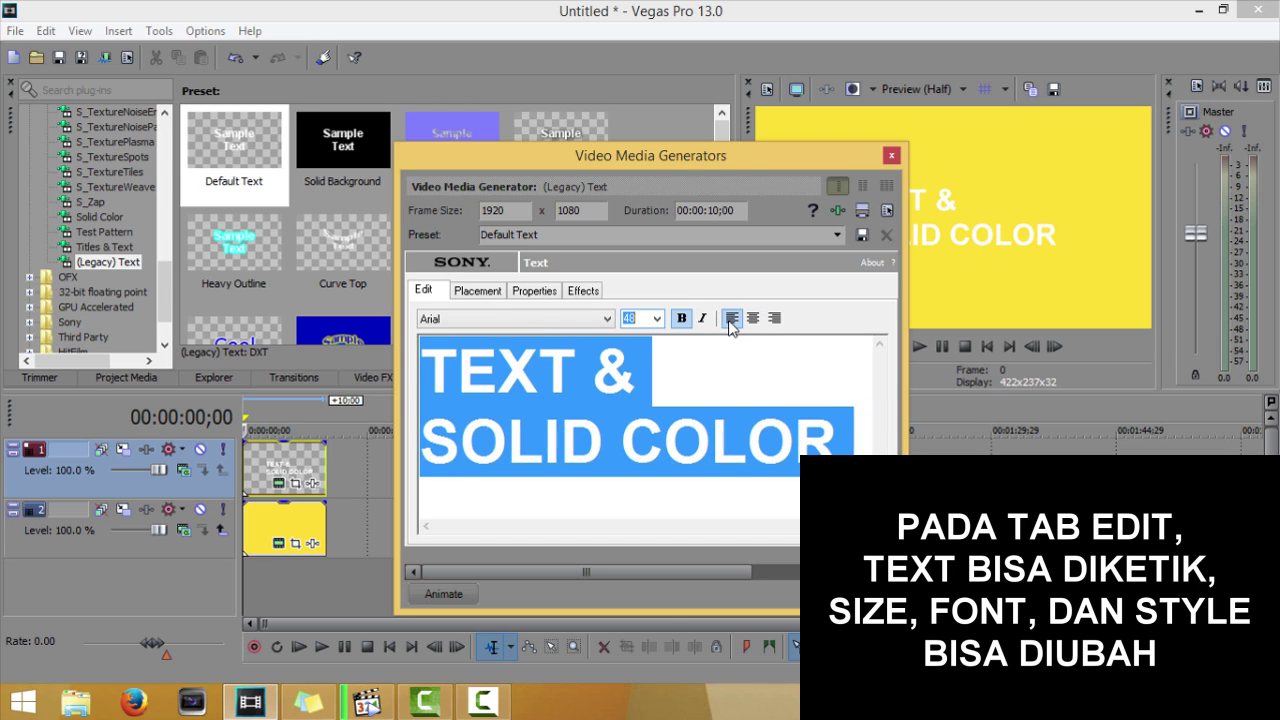
left_click_drag(738, 155, 513, 154)
left_click(551, 317)
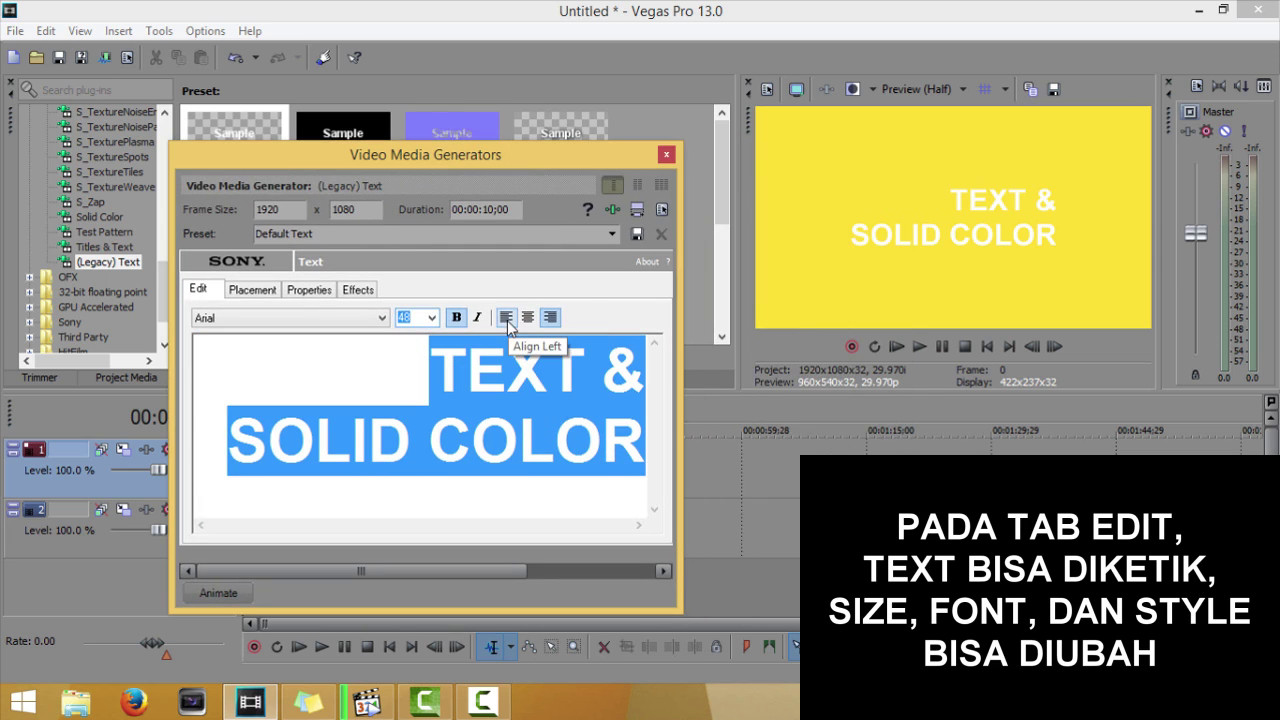
- Try repositioning the text in the frame freehand and with the Bottom Left placement
left_click(253, 293)
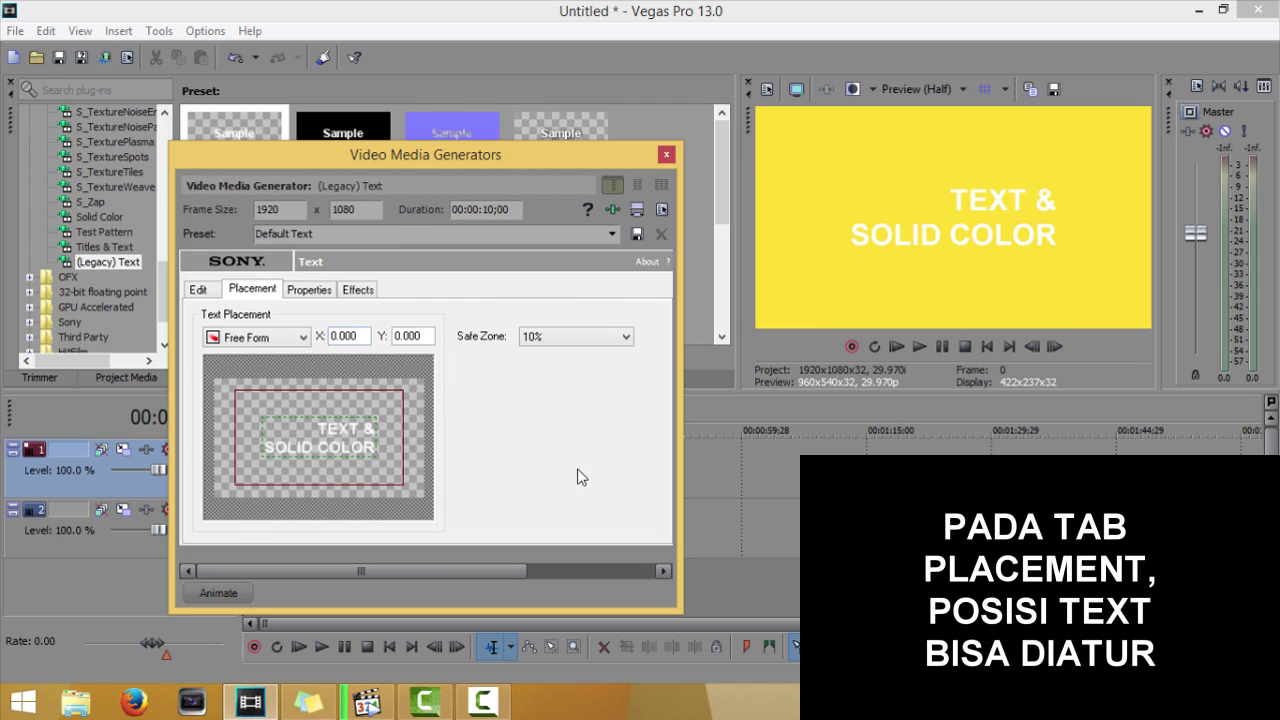
mouse_move(333, 432)
left_mouse_down()
mouse_move(374, 470)
mouse_move(369, 440)
mouse_move(318, 430)
left_mouse_up()
left_click(256, 337)
left_click(250, 401)
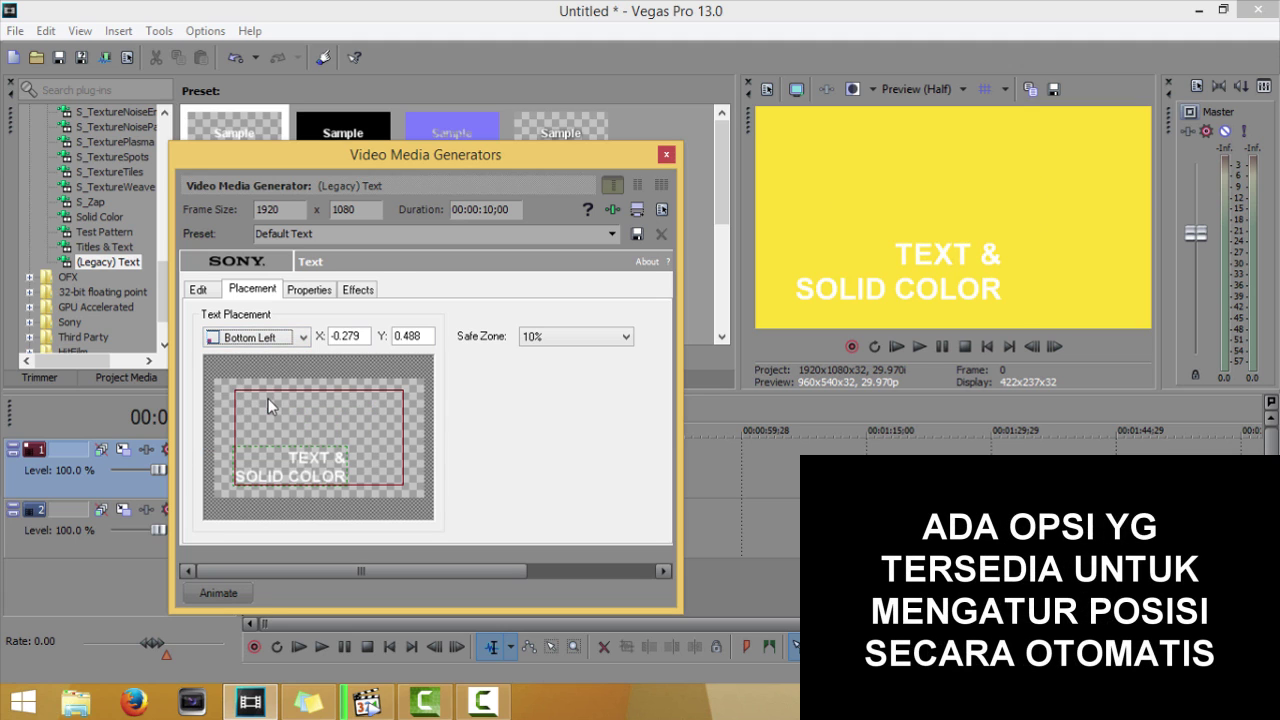
- Try text safe zones of 5%, none and 20%, and return the safe zone to 10%
left_click(587, 341)
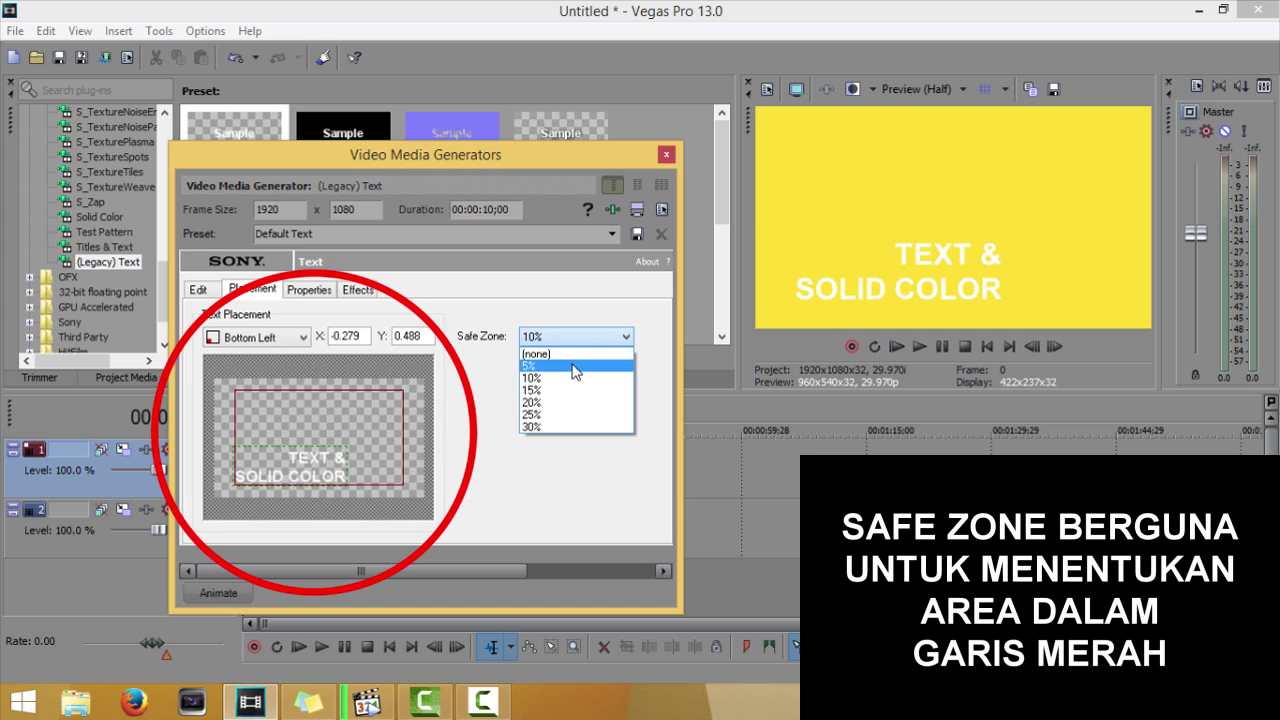
left_click(575, 372)
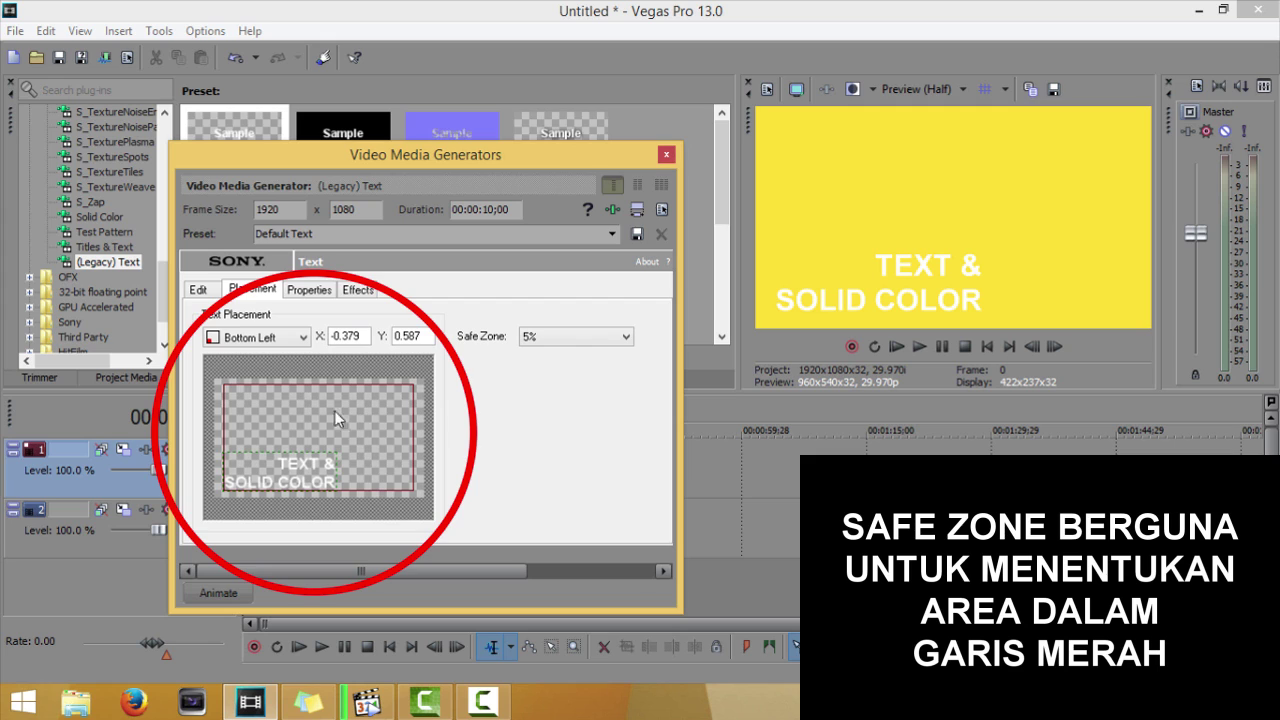
left_click(573, 341)
left_click(563, 351)
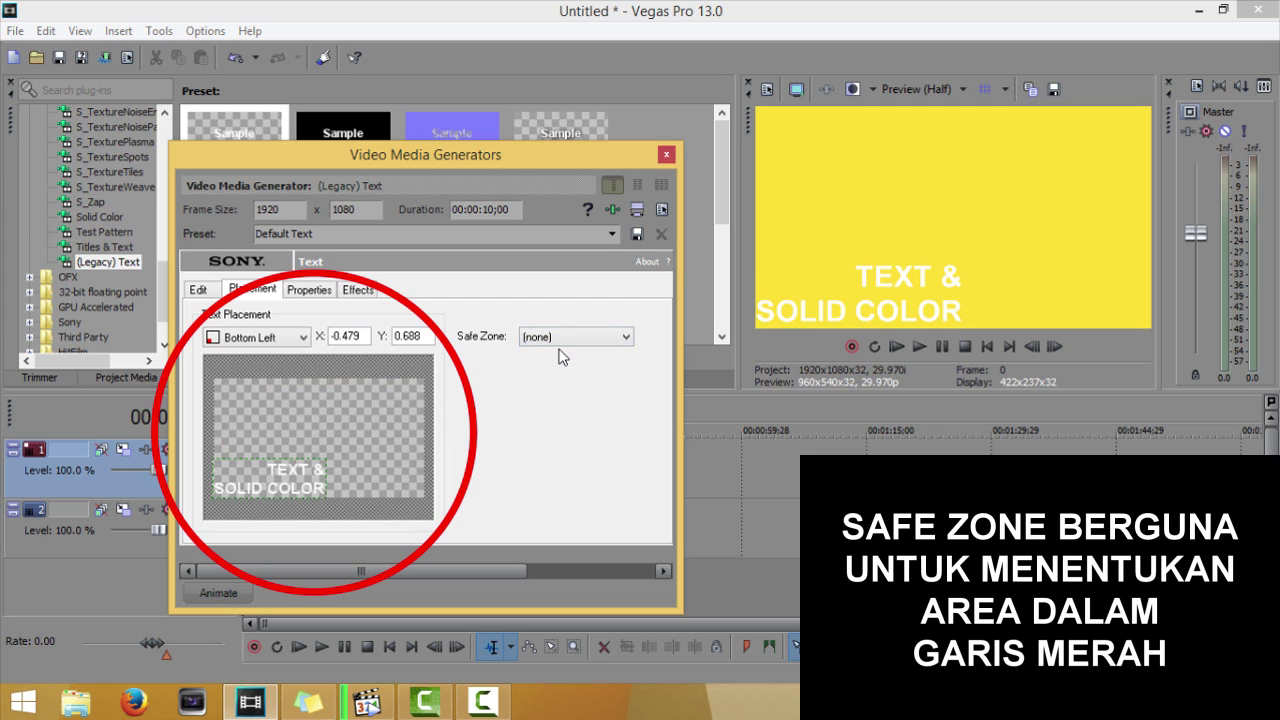
left_click(576, 340)
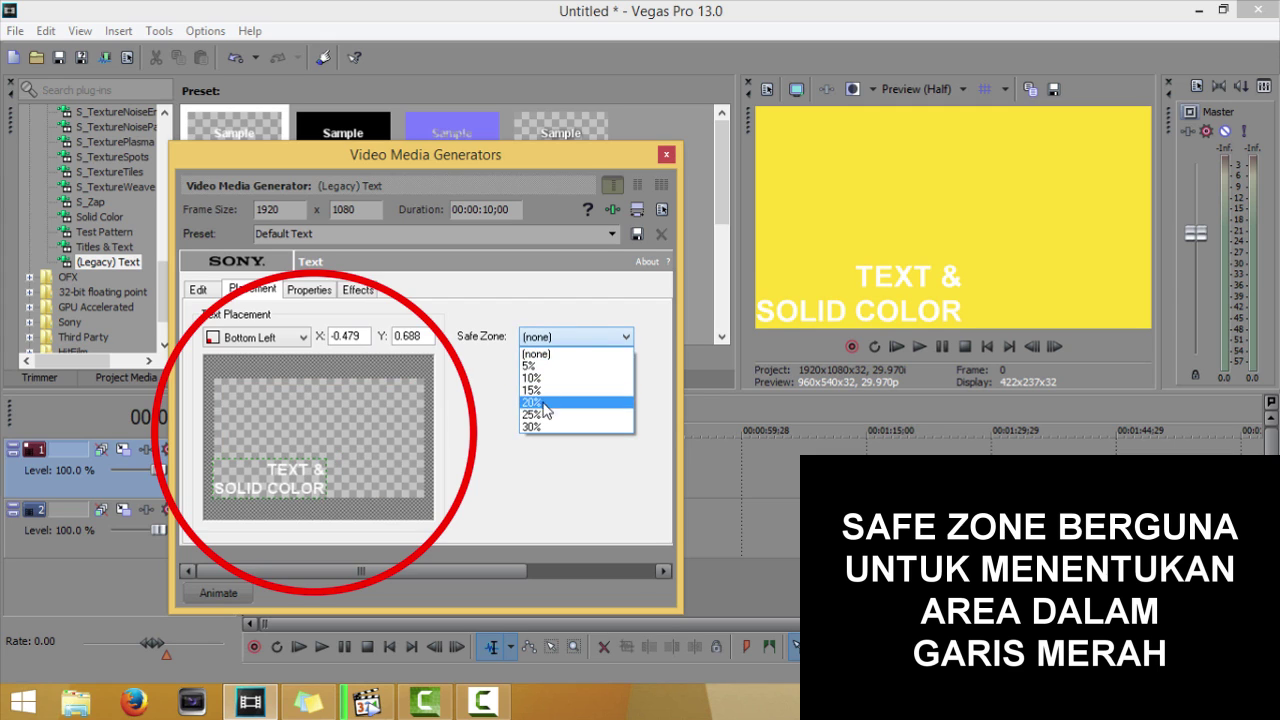
left_click(547, 410)
left_click(590, 341)
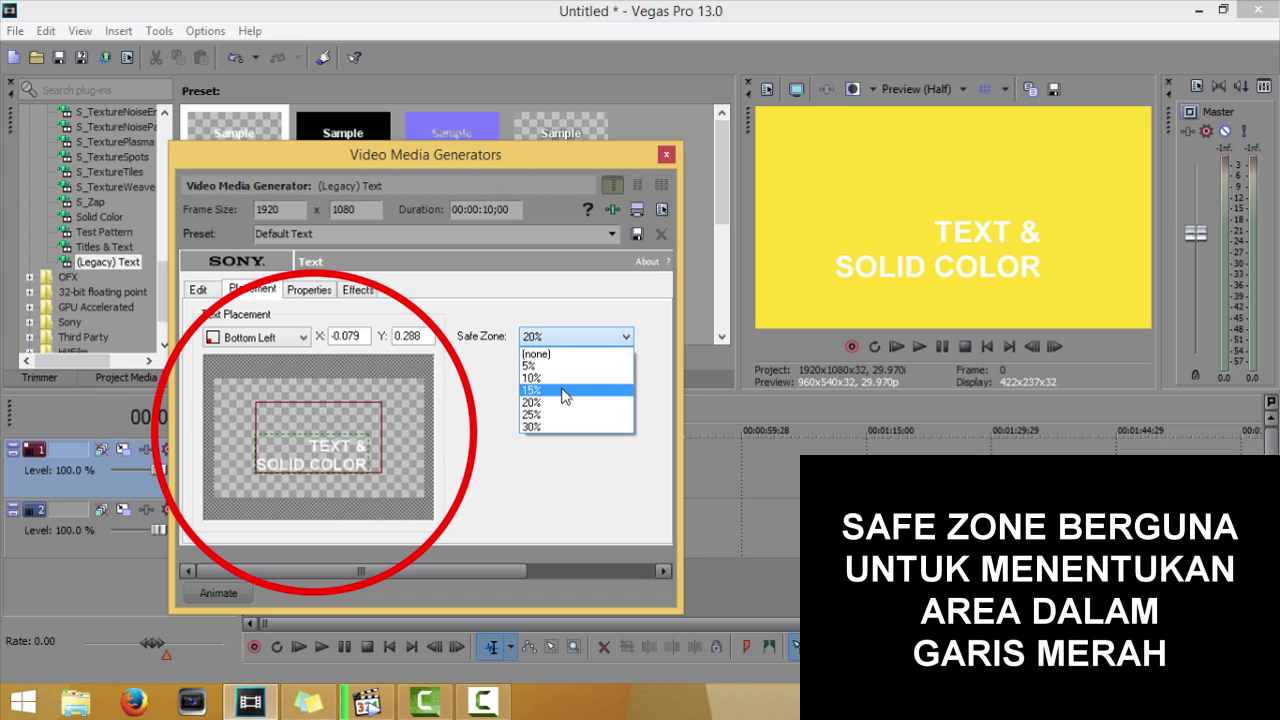
left_click(563, 379)
- Set the text placement to Center
left_click(258, 337)
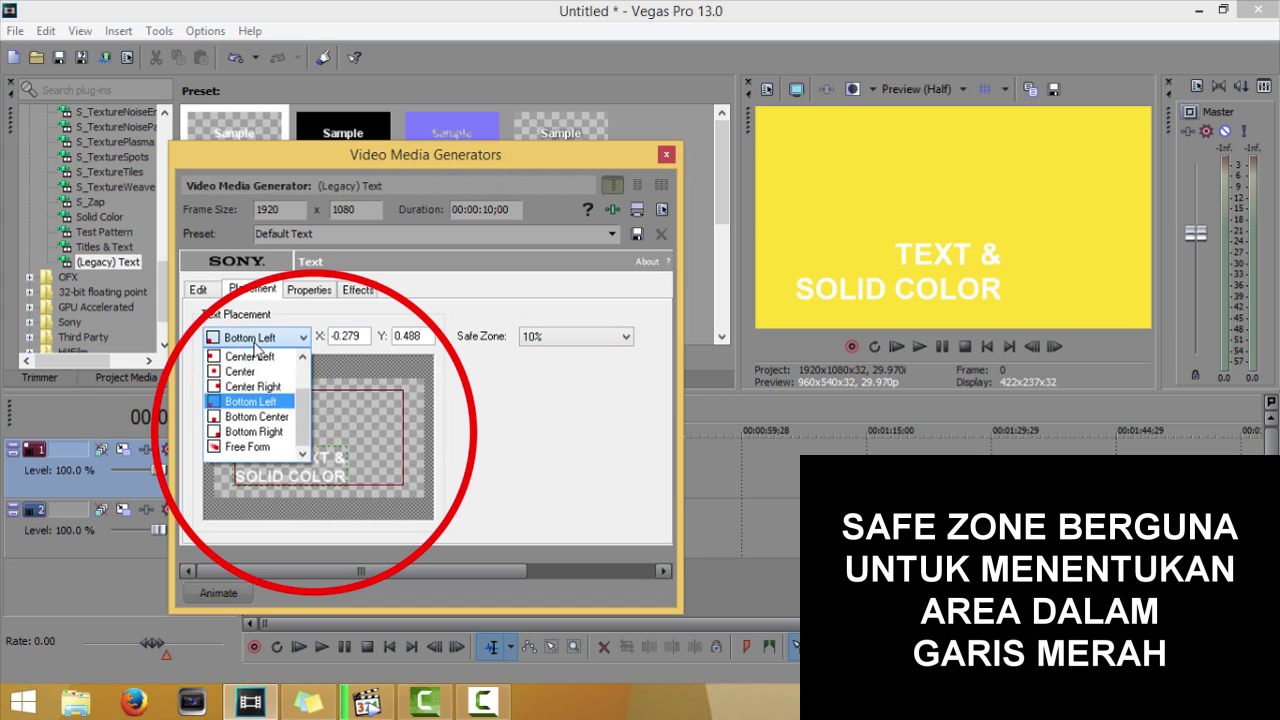
left_click(240, 368)
- Try adjusting the text's tracking and scaling, and reset the scaling to 1
left_click(309, 289)
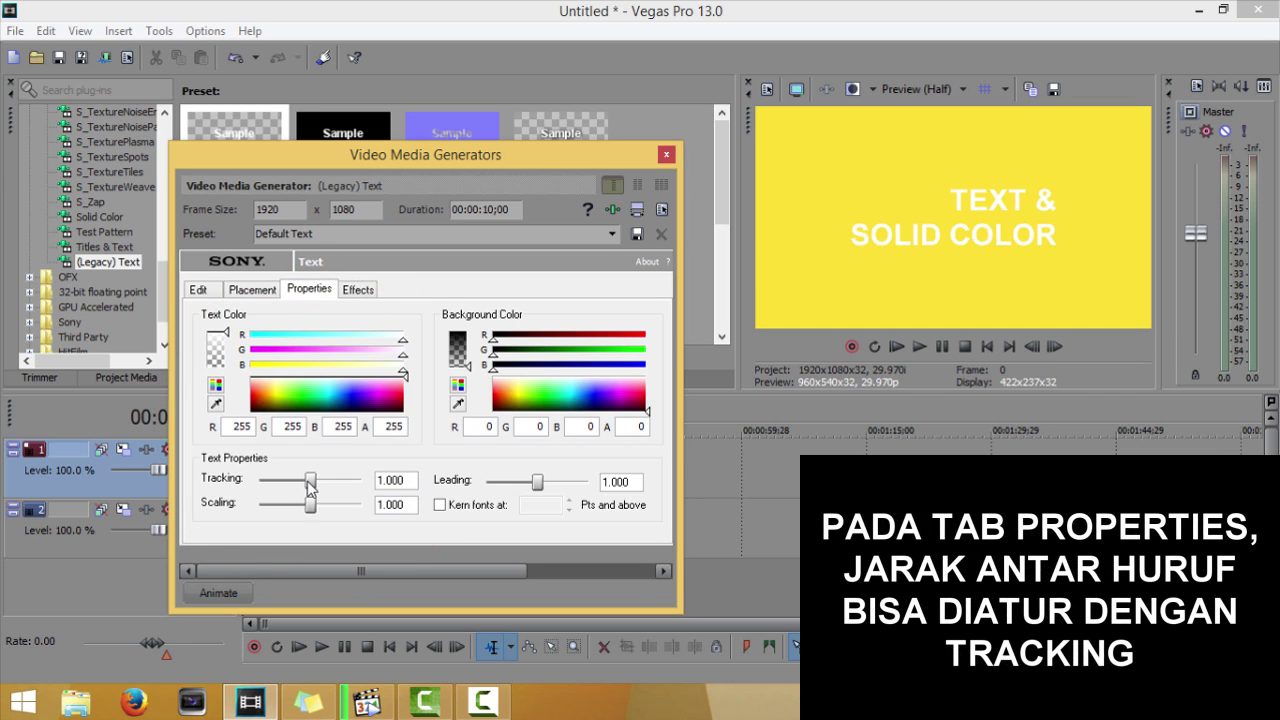
mouse_move(310, 488)
left_mouse_down()
mouse_move(293, 488)
mouse_move(331, 488)
mouse_move(310, 488)
left_mouse_up()
mouse_move(312, 507)
left_mouse_down()
mouse_move(323, 507)
mouse_move(313, 514)
left_mouse_up()
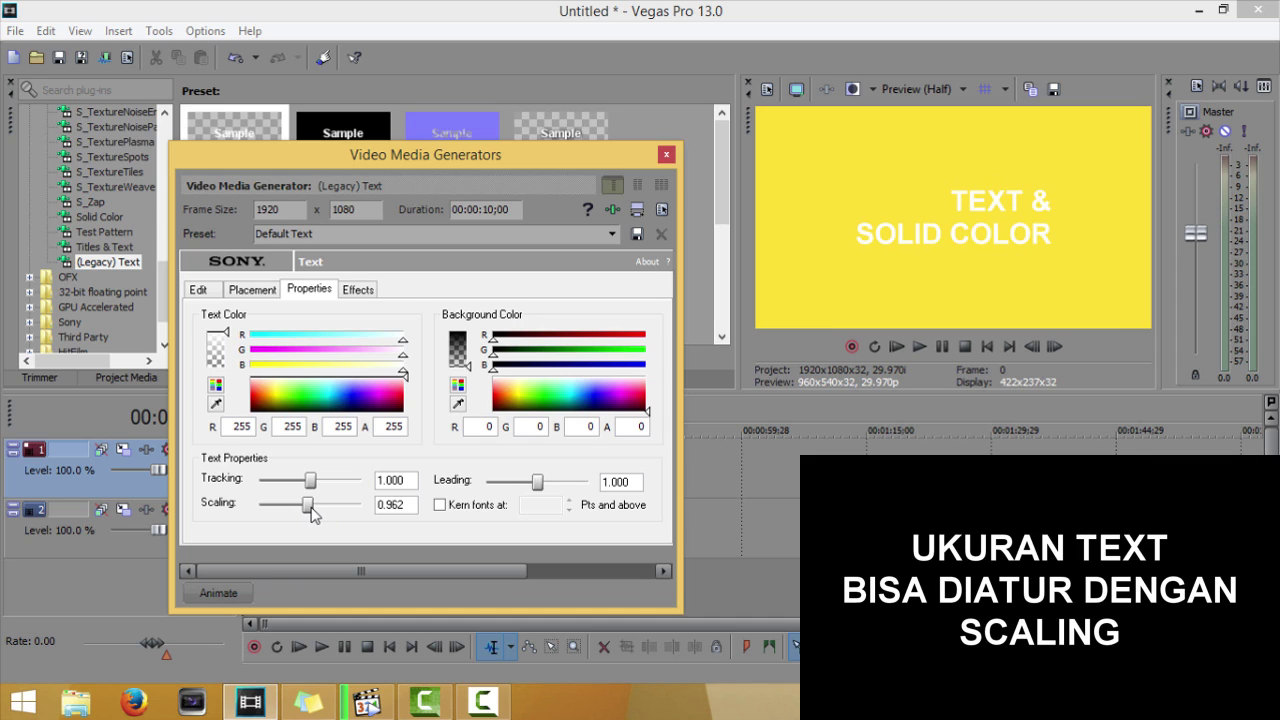
double_click(407, 508)
type("1")
- Set the text's leading to 0.8 and its tracking to 0.9
left_click(638, 481)
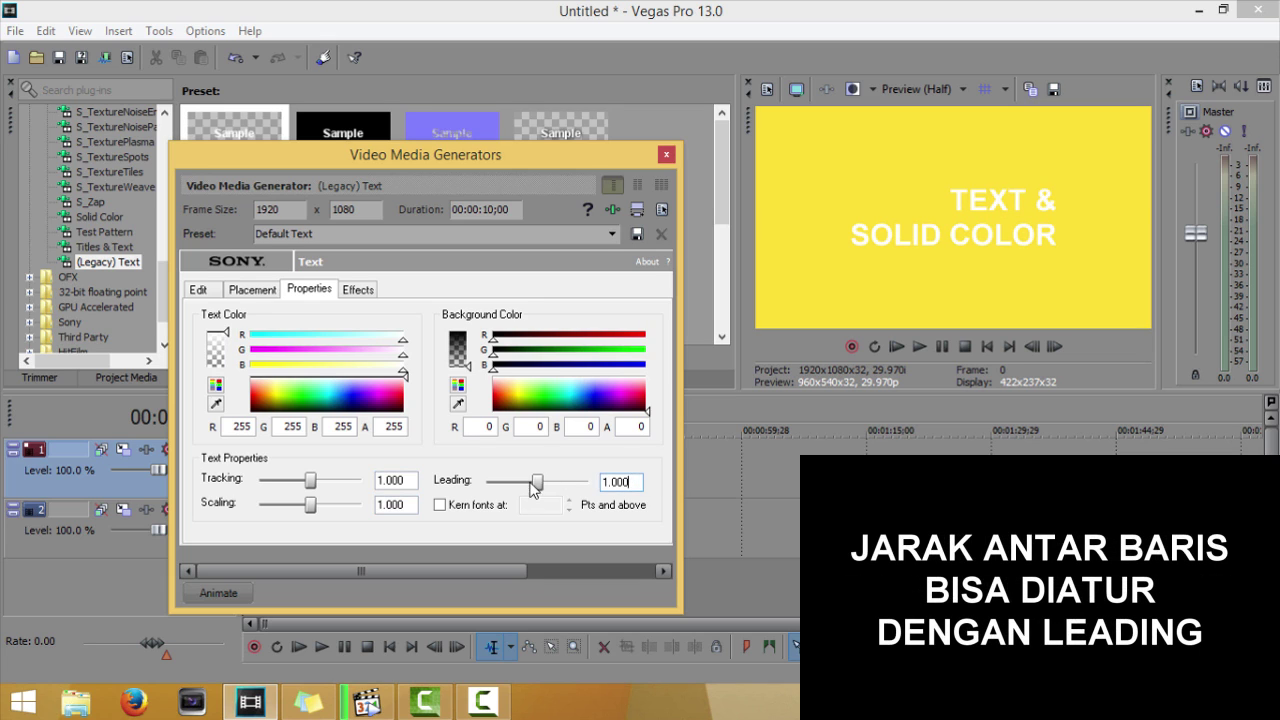
left_click_drag(534, 486, 526, 488)
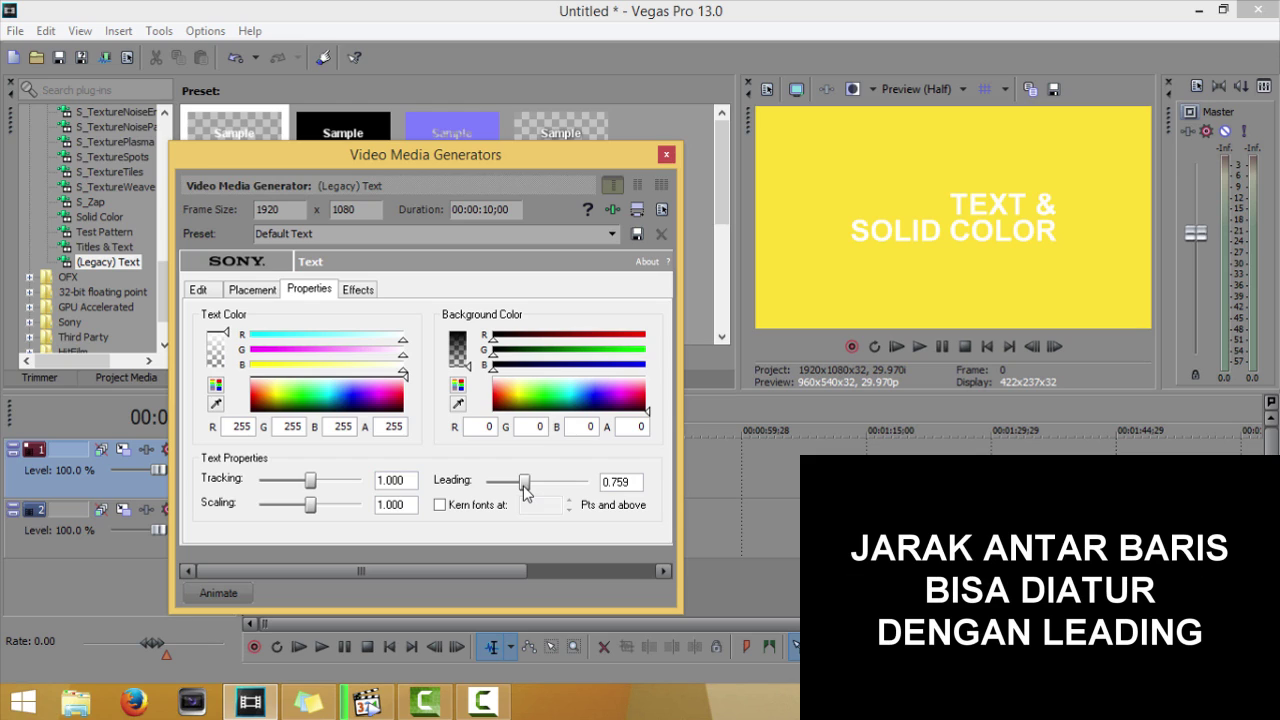
left_click(624, 483)
type("0.8")
key("Tab")
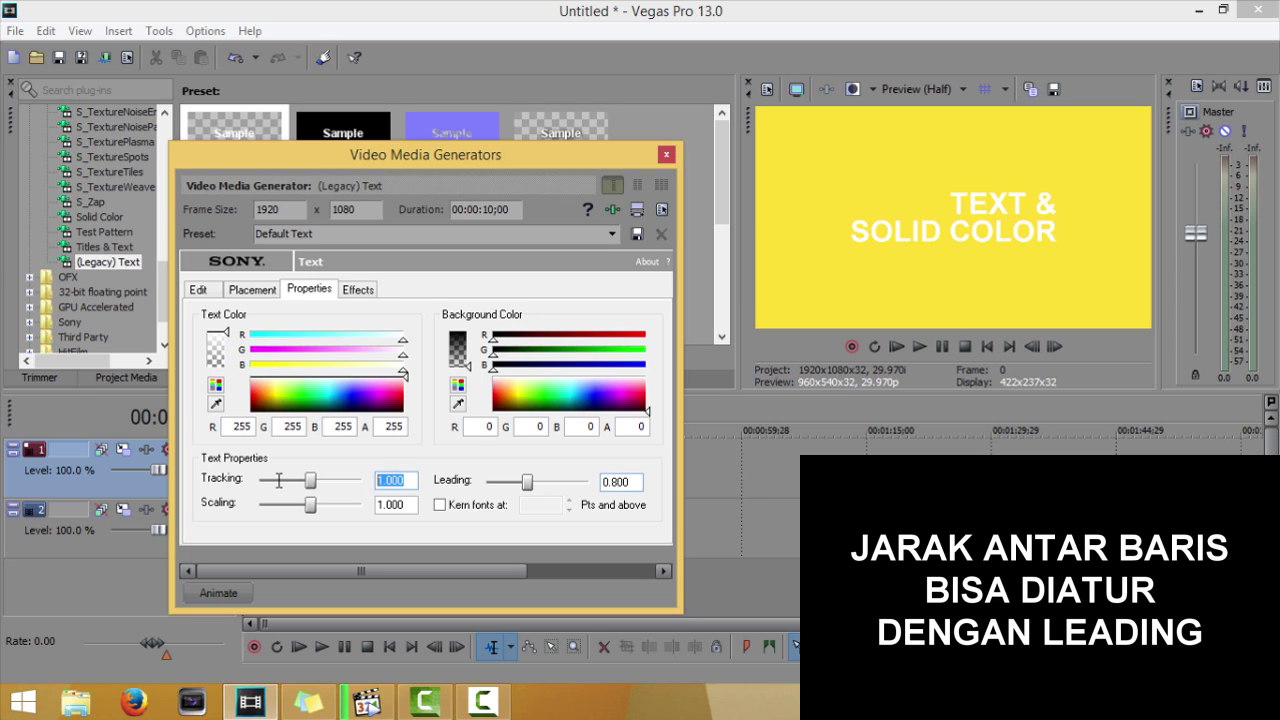
type("0.9")
key("Return")
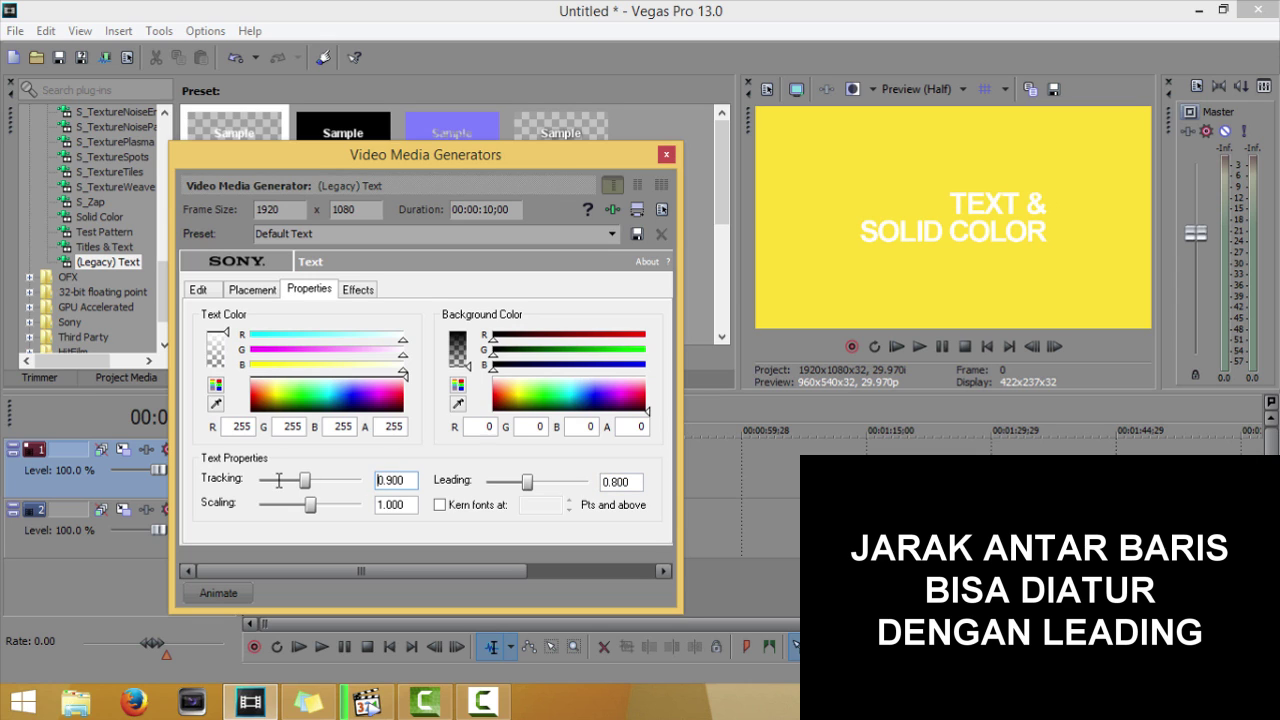
- Try turquoise and magenta for the text color, and settle on black (0, 0, 0, 255)
left_click(317, 388)
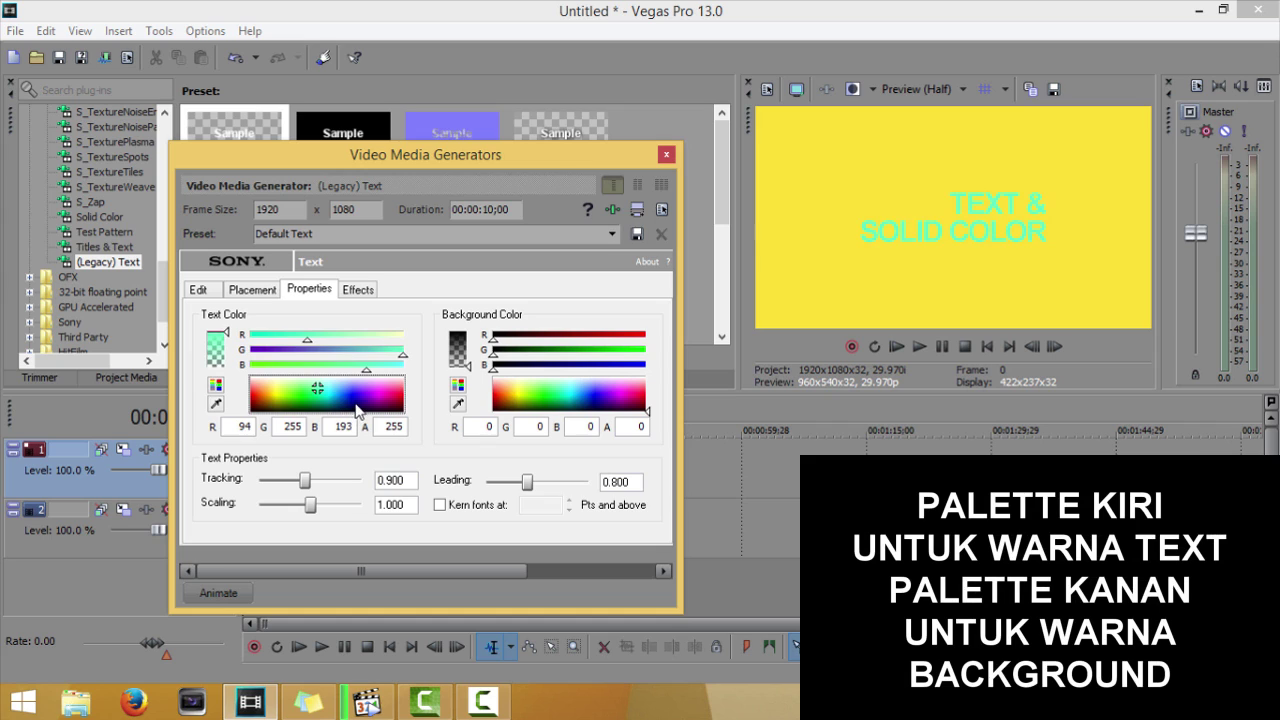
left_click(361, 398)
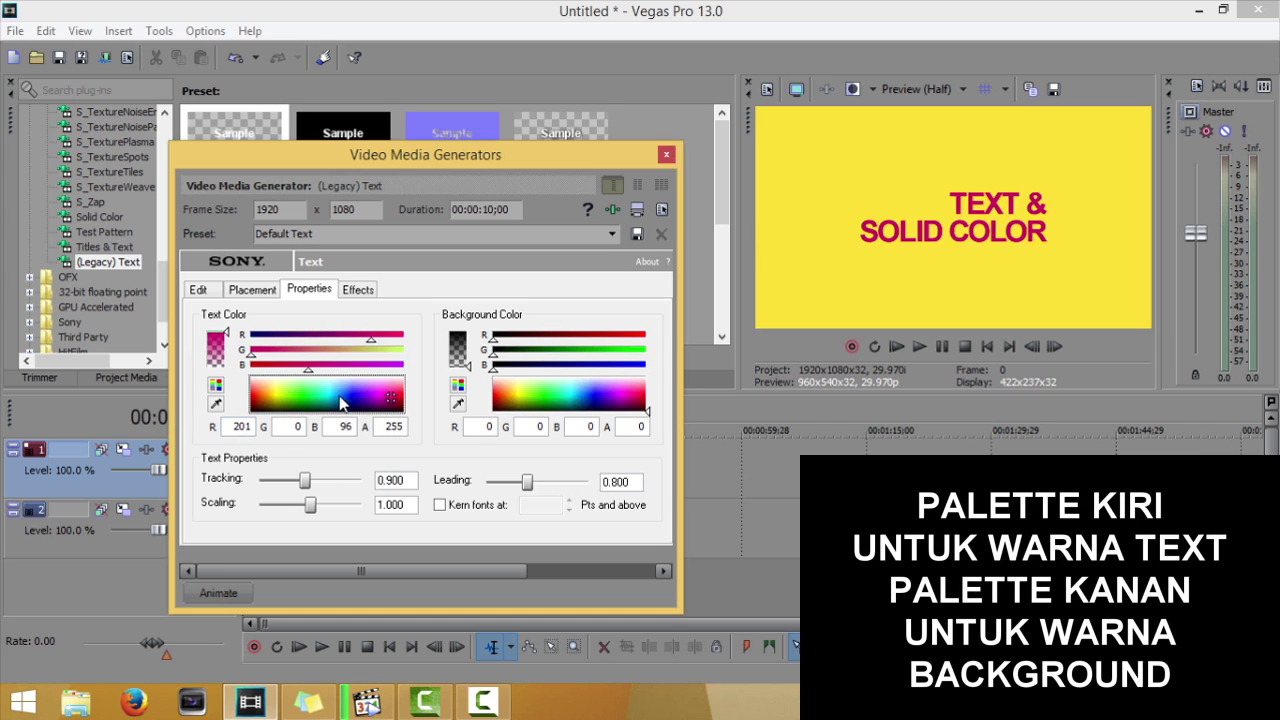
left_click(345, 410)
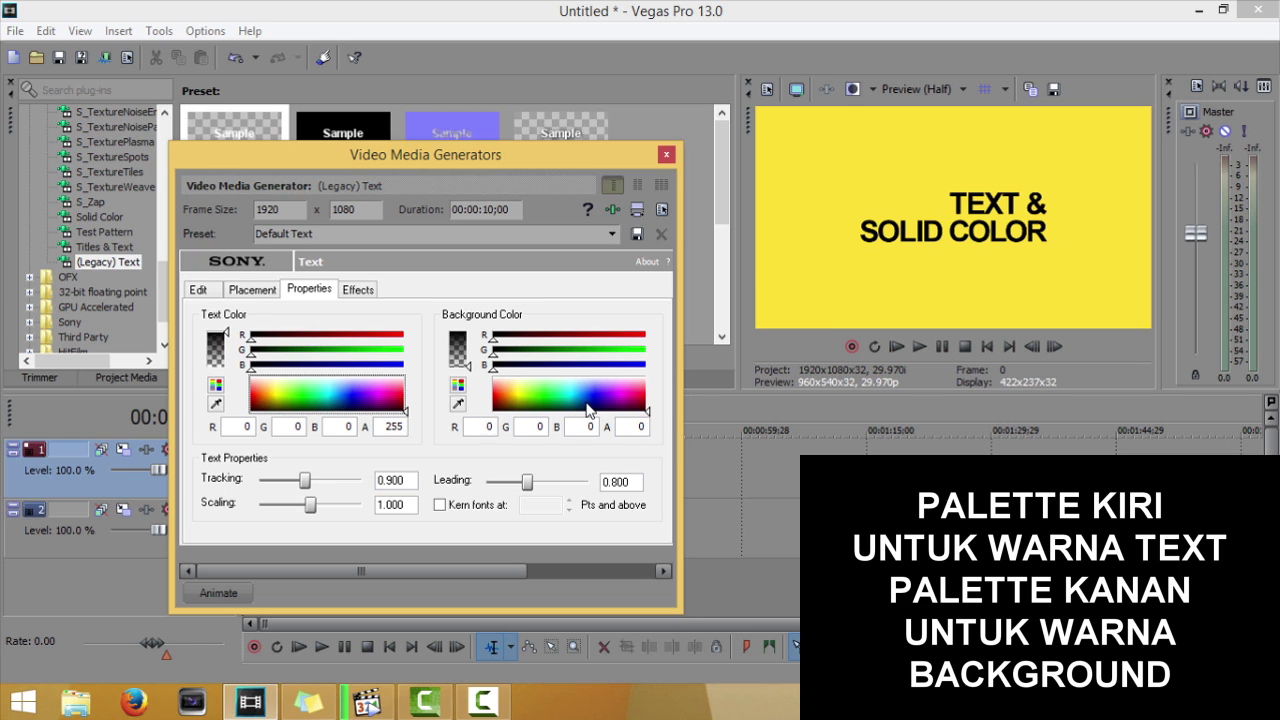
- Make the text's background fully opaque and color it white (255, 255, 255, 255)
left_click_drag(467, 366, 468, 333)
left_click(500, 386)
left_click(600, 377)
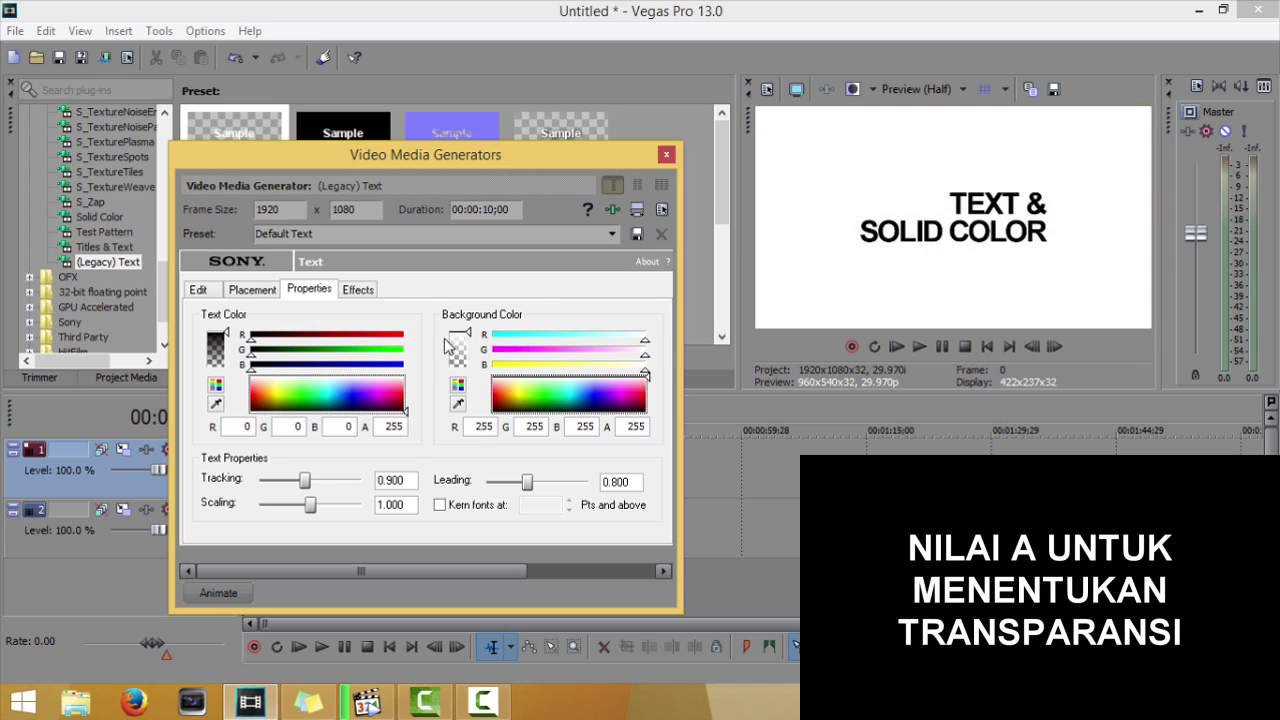
- Make the text's background fully transparent by setting its alpha to 0
left_click_drag(467, 338, 470, 388)
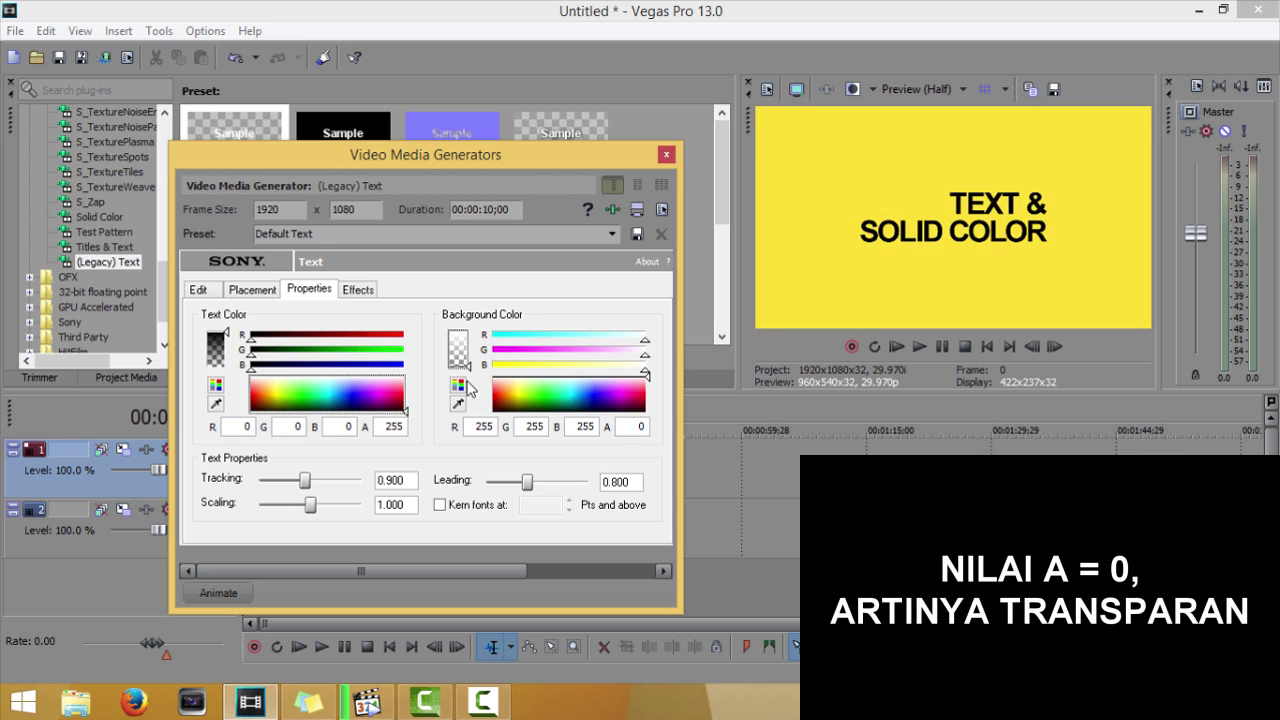
mouse_move(509, 169)
left_mouse_down()
mouse_move(685, 184)
mouse_move(530, 182)
mouse_move(516, 169)
left_mouse_up()
left_click_drag(500, 386, 510, 333)
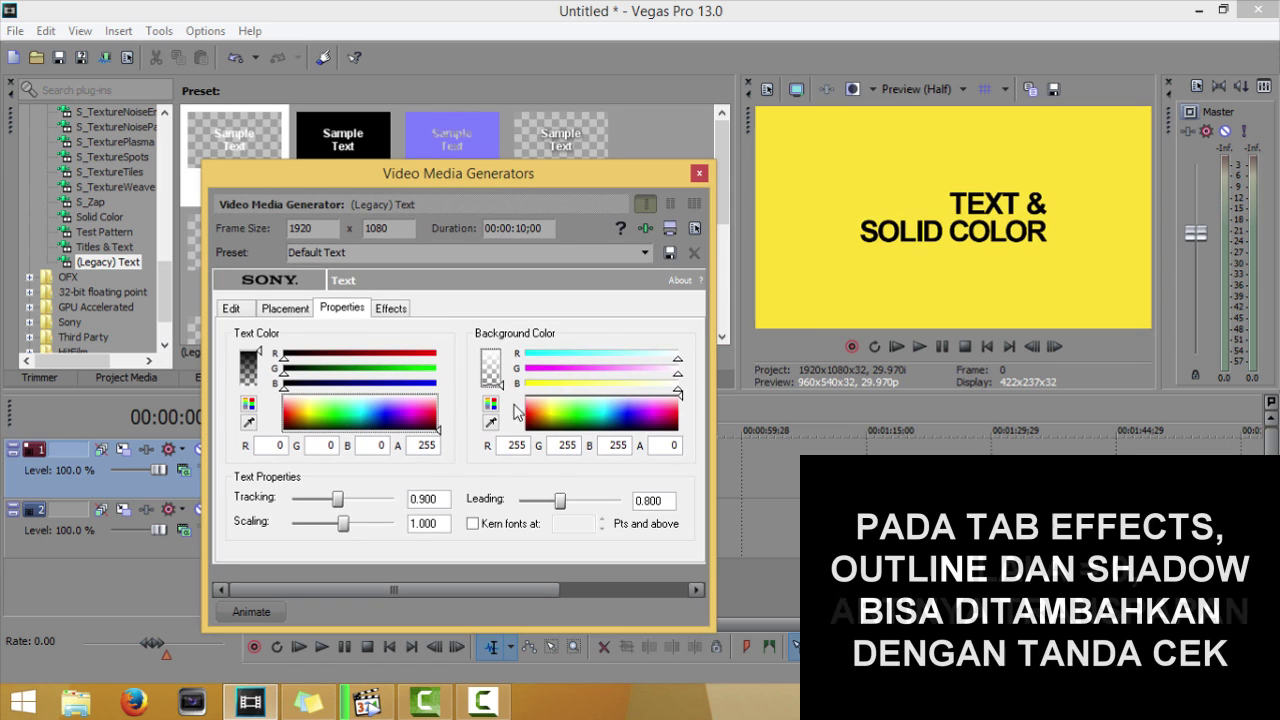
- Draw a green outline around the text with feather 0 and width about 0.263
left_click(391, 309)
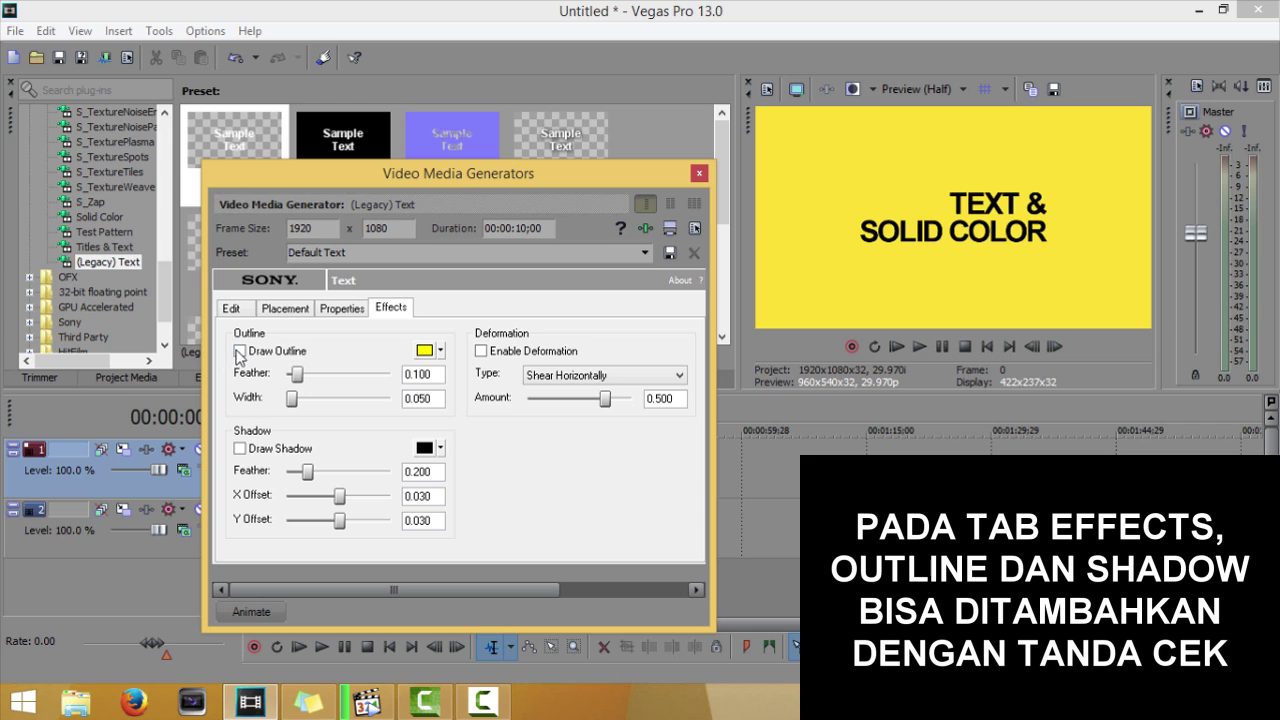
left_click(427, 352)
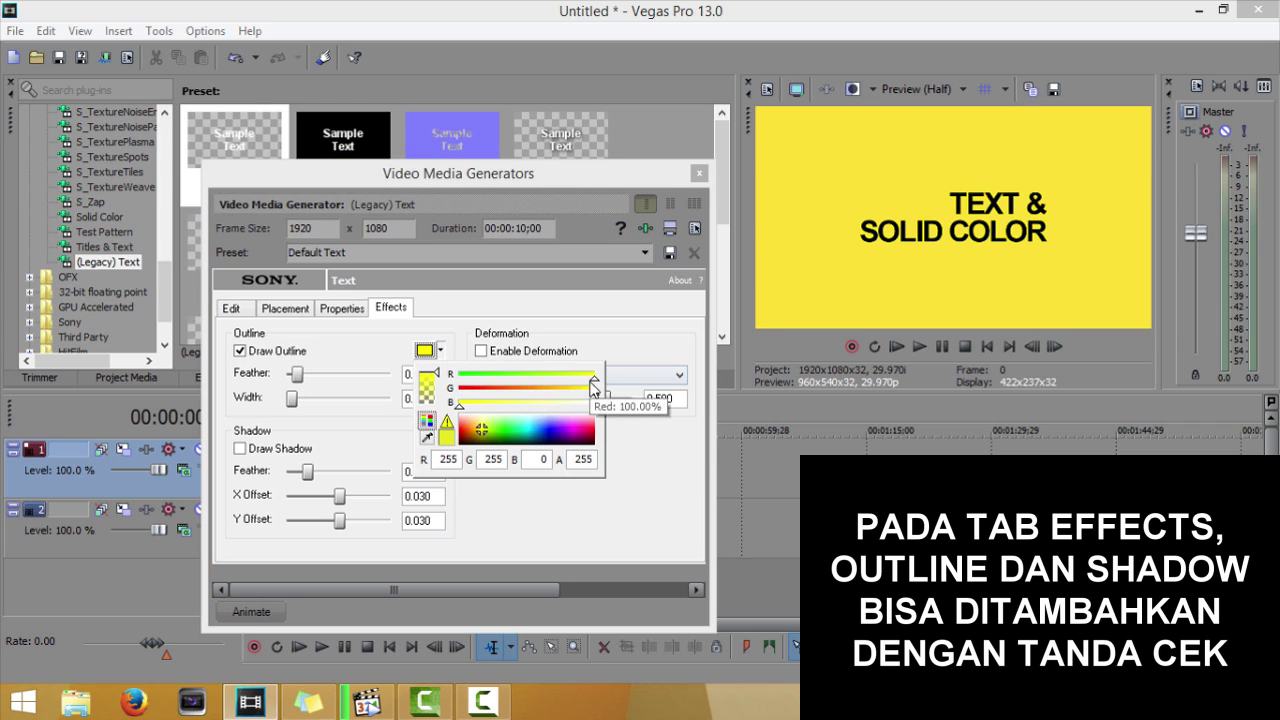
left_click_drag(594, 377, 410, 396)
left_click(371, 428)
left_click_drag(291, 398, 206, 392)
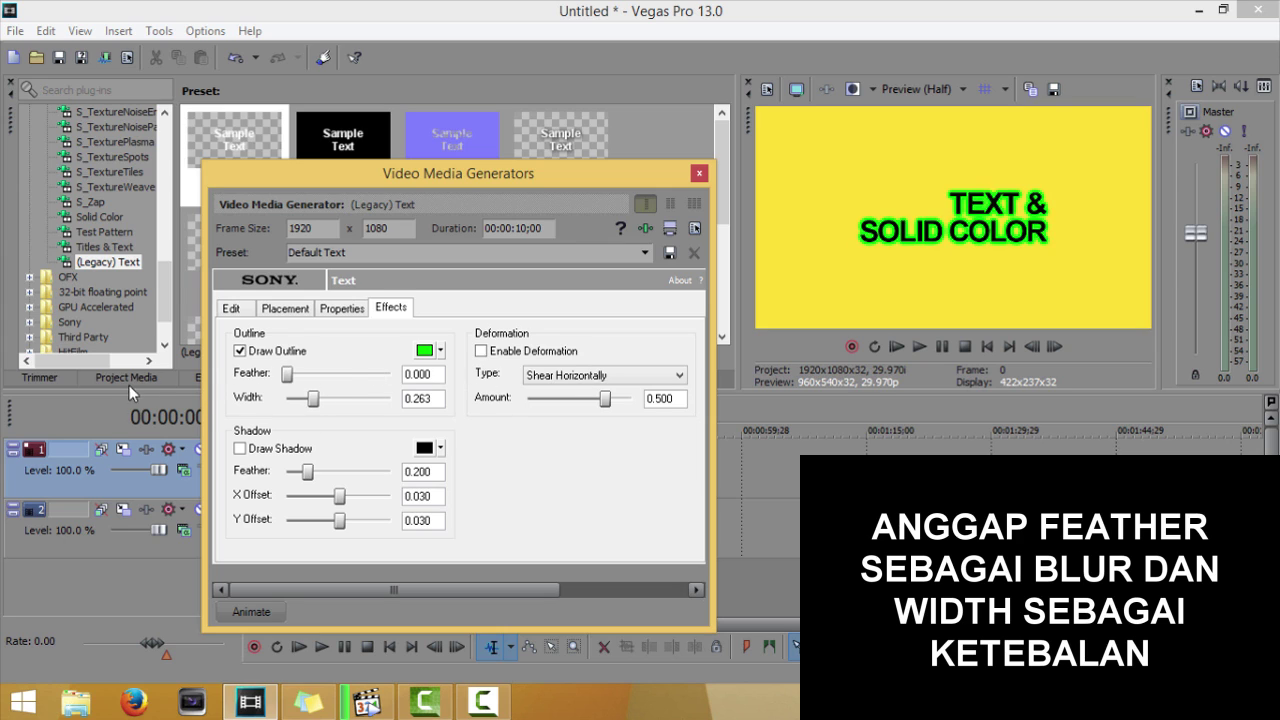
- Change the text outline's color to magenta (255, 0, 169, 255)
left_click(424, 351)
left_click(581, 431)
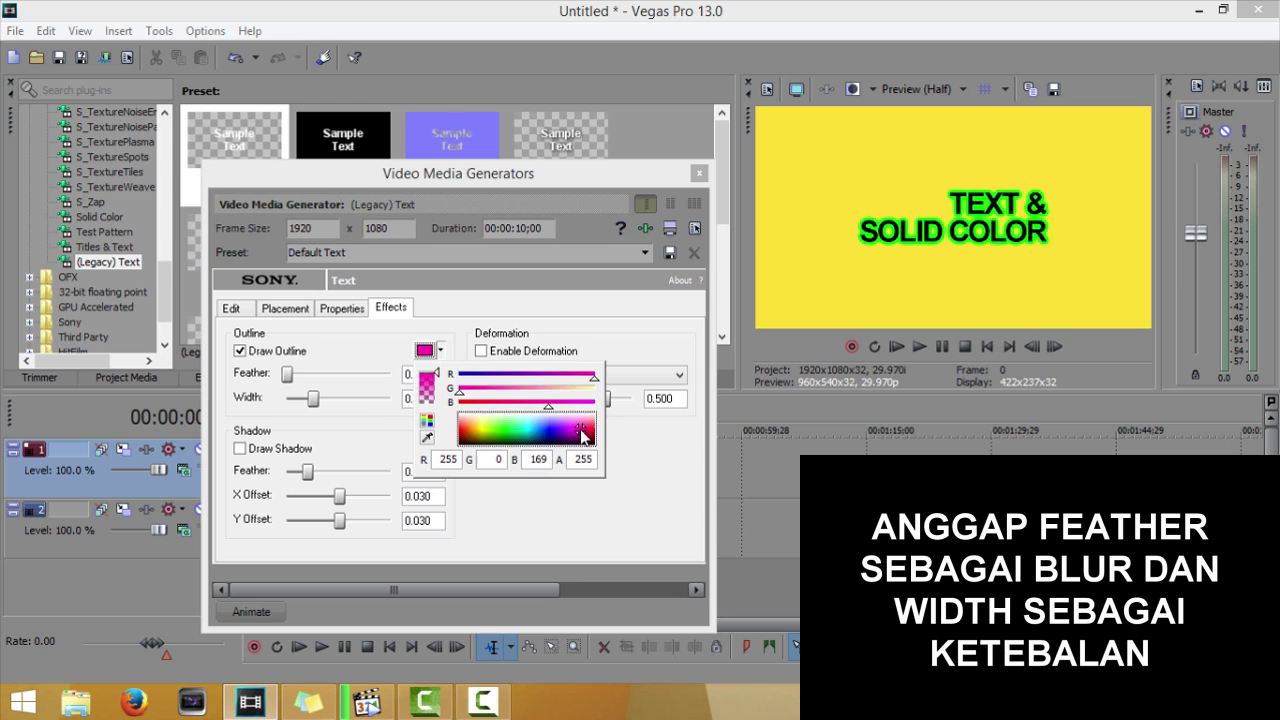
left_click(637, 483)
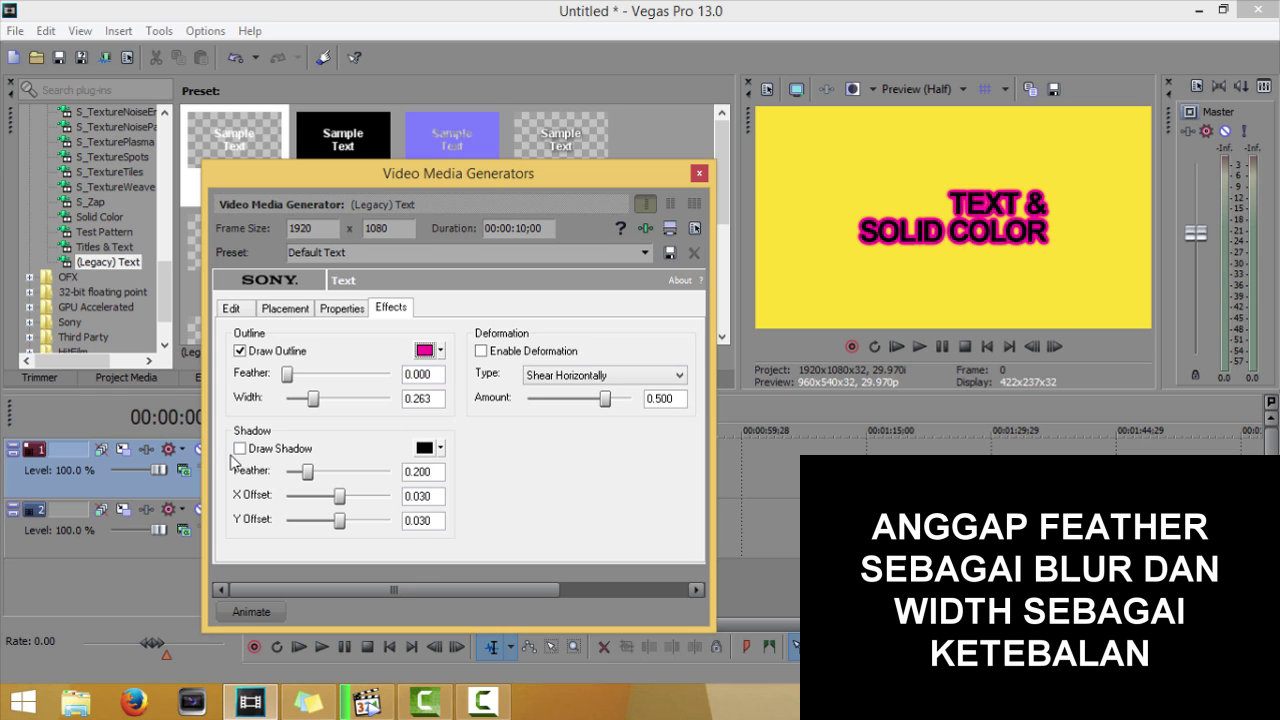
- Try replacing the outline with a black shadow with feather 0 and a shifted X offset
left_click(239, 351)
left_click(240, 449)
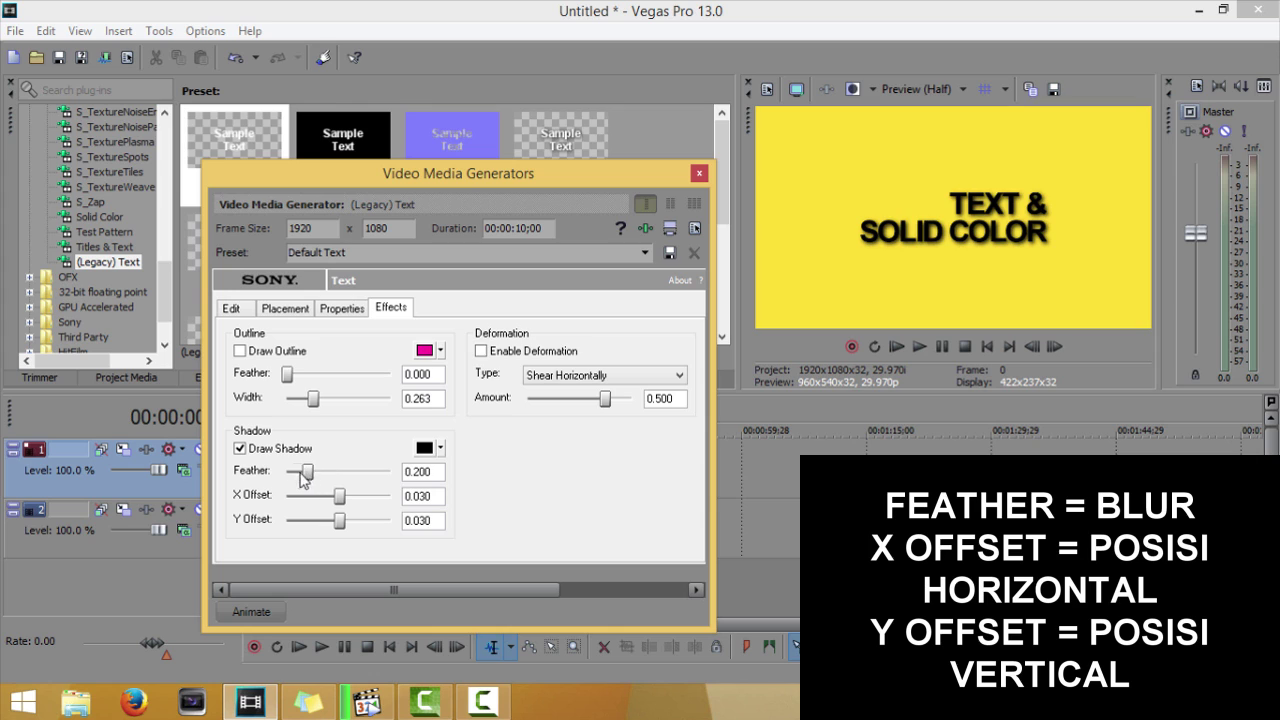
left_click_drag(301, 472, 267, 473)
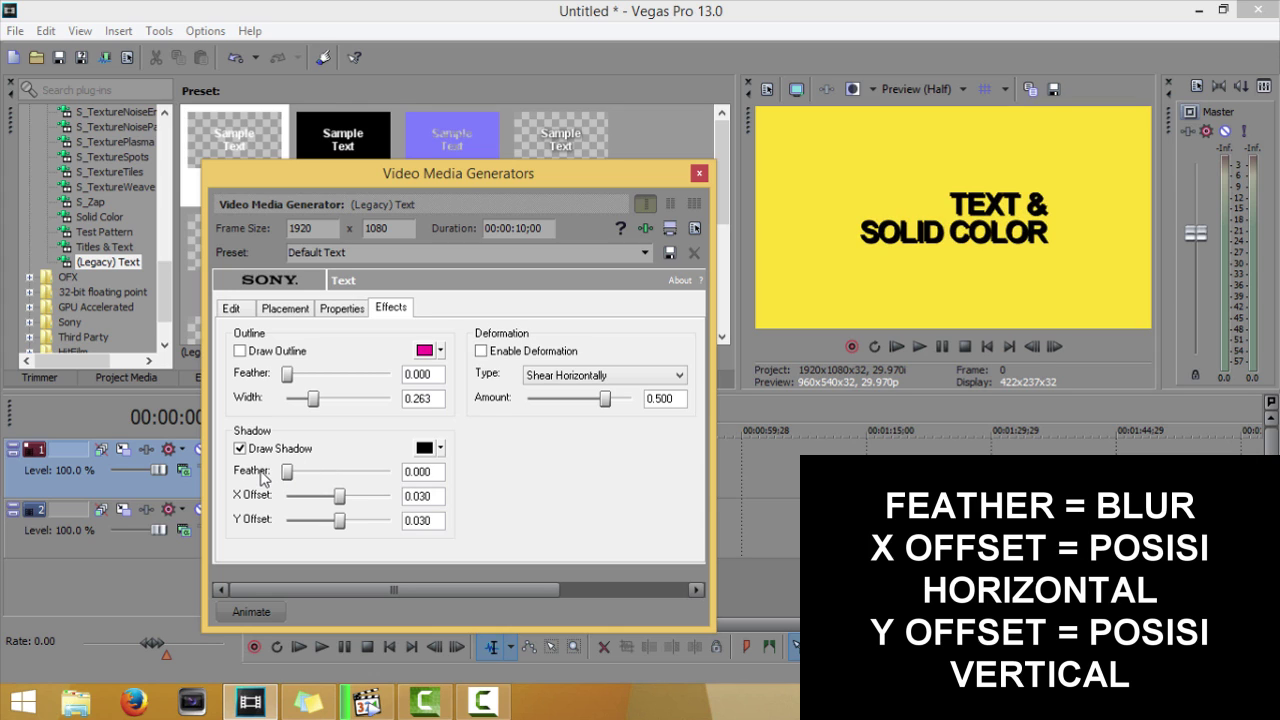
left_click_drag(340, 496, 362, 503)
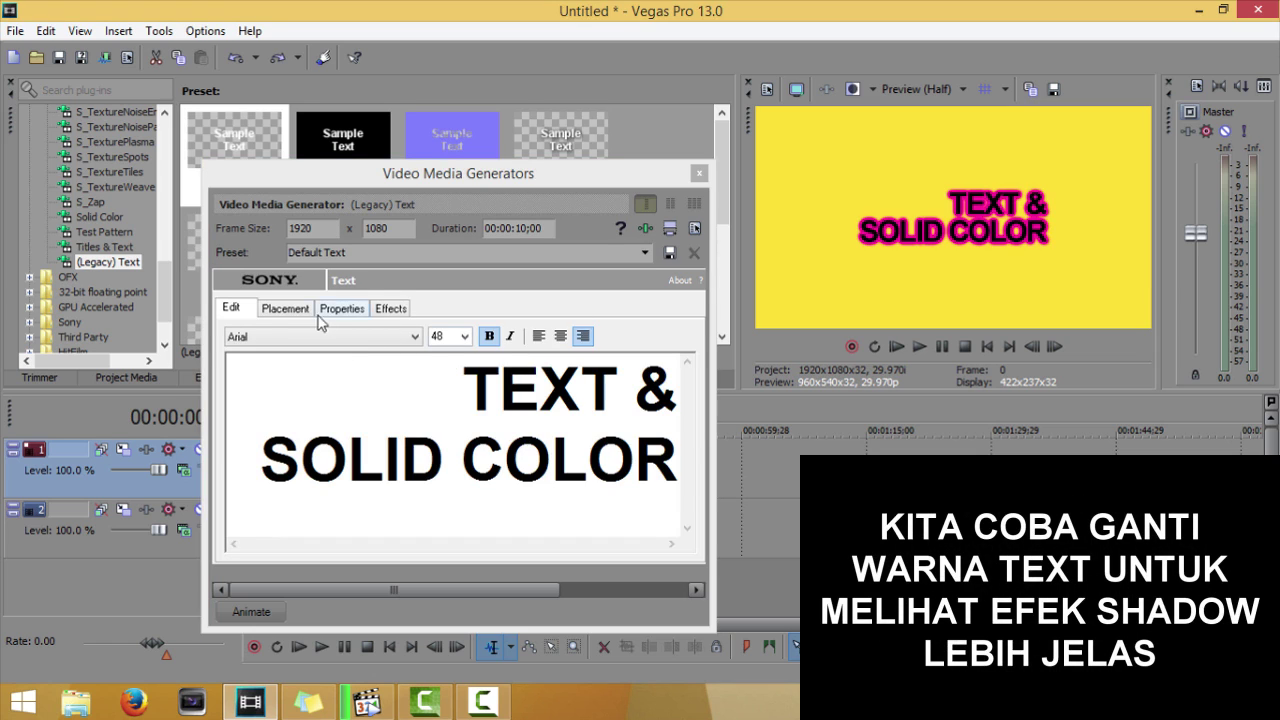
- Set the text color to white (255, 255, 255, 255)
left_click(310, 313)
left_click(342, 310)
left_click(395, 398)
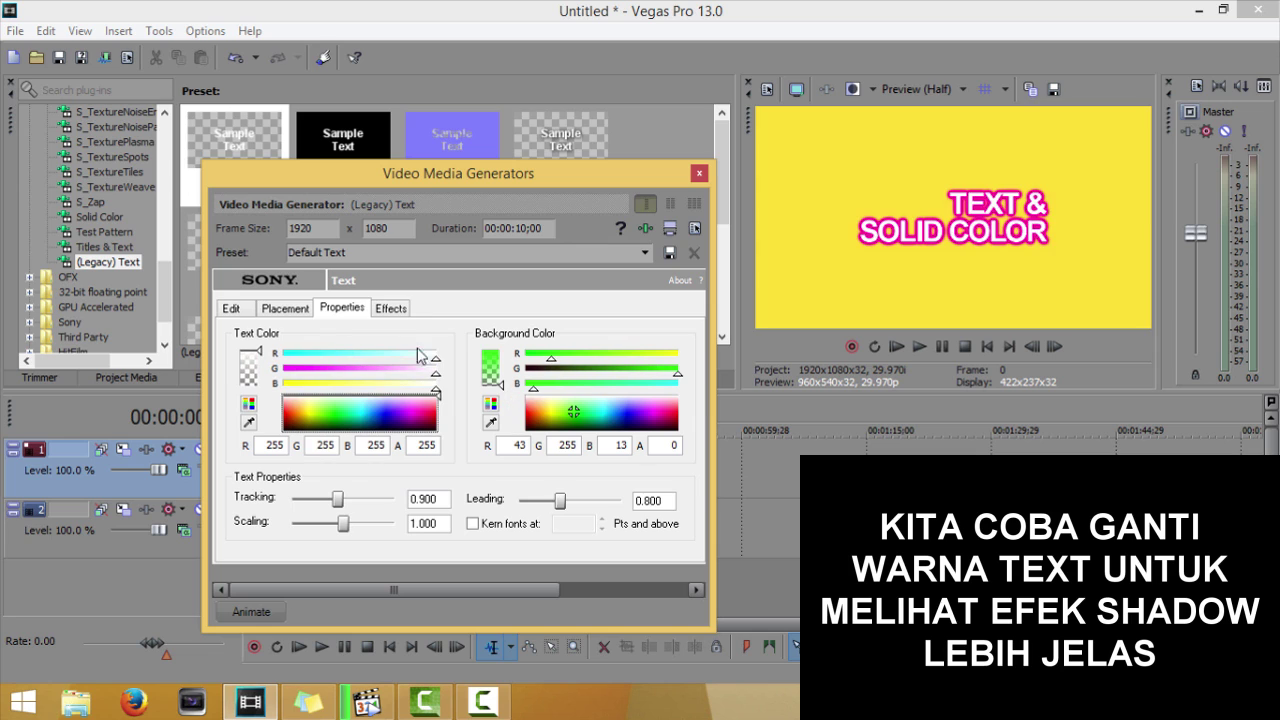
- Replace the text's outline with a black shadow with feather 0 and X and Y offsets of about 0.127
left_click(391, 310)
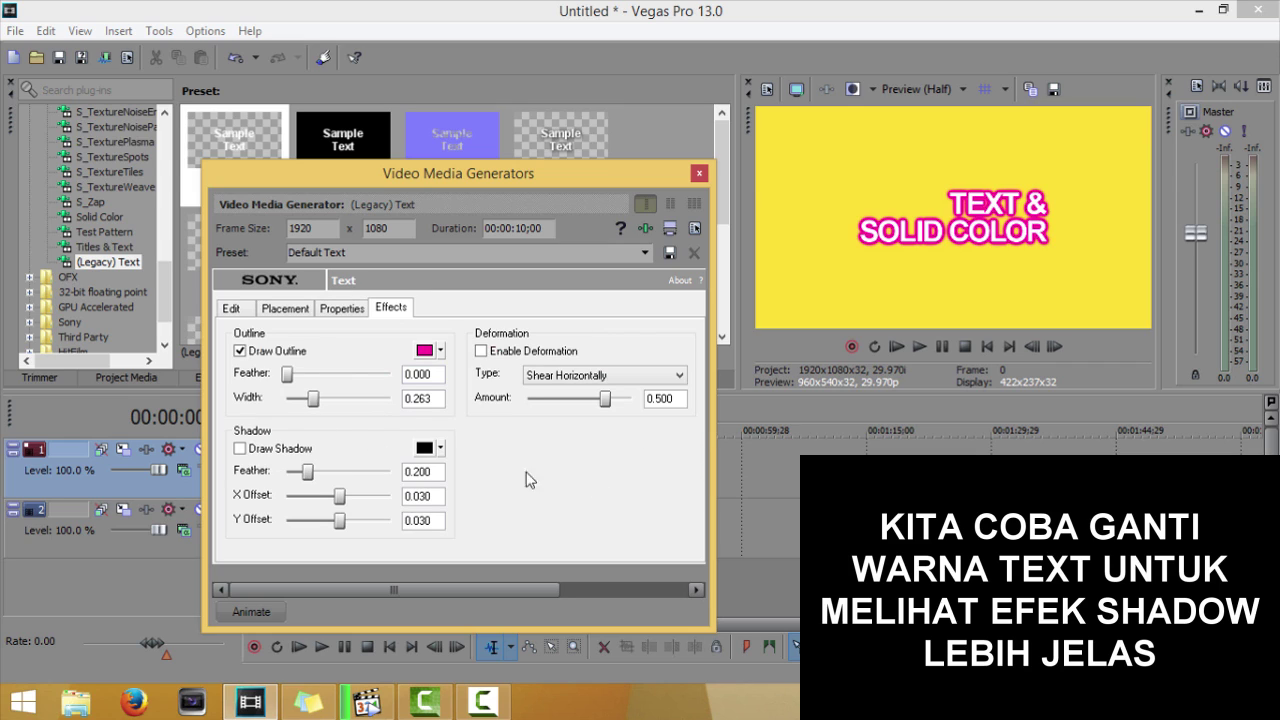
left_click(240, 449)
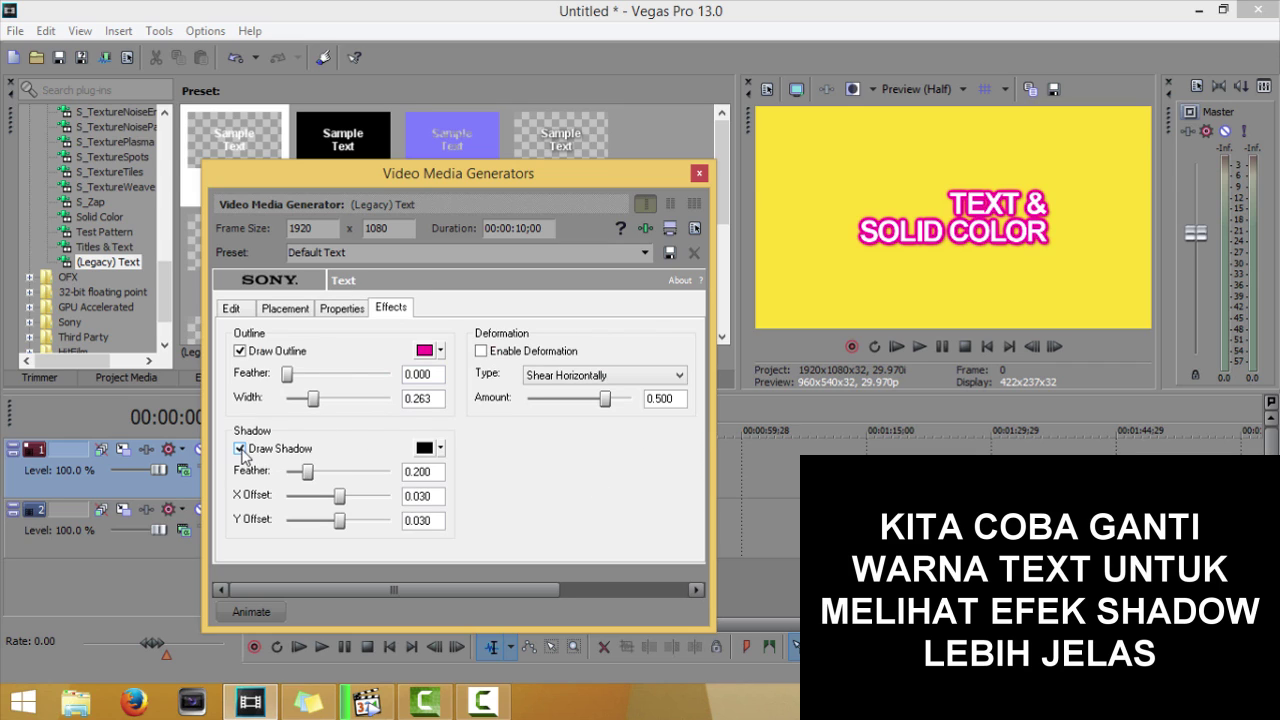
left_click(240, 351)
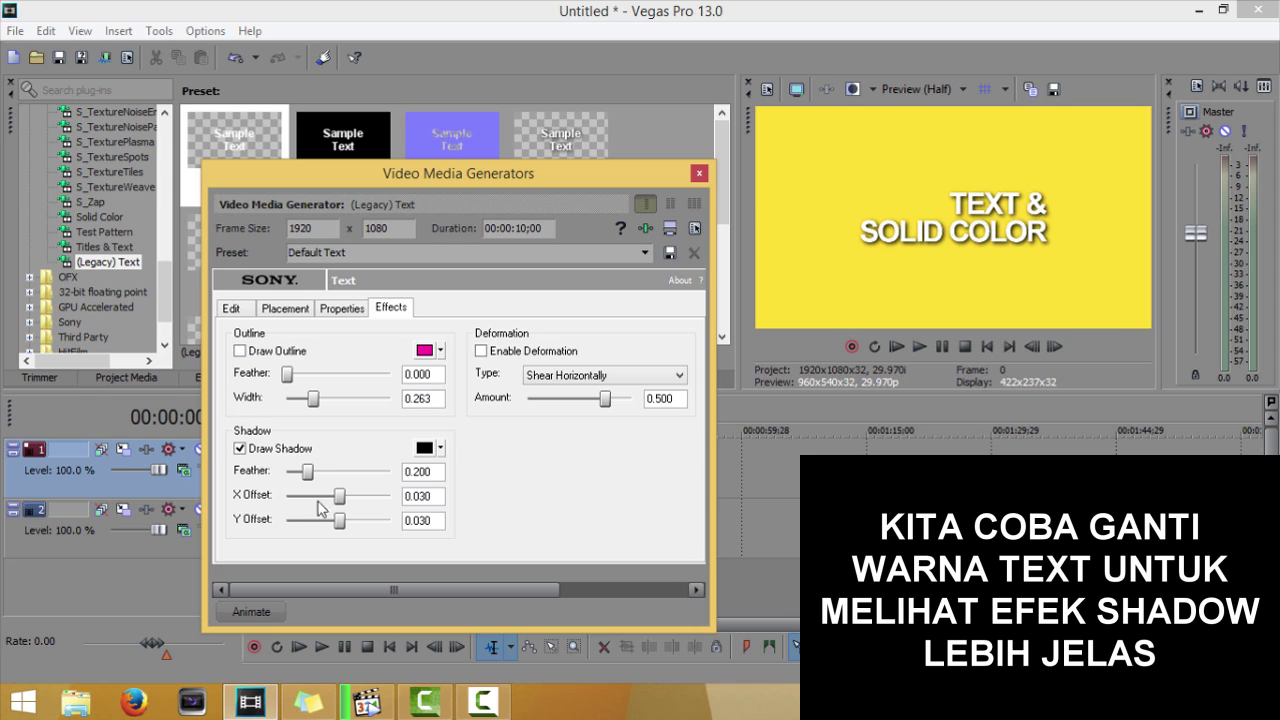
left_click_drag(307, 473, 344, 521)
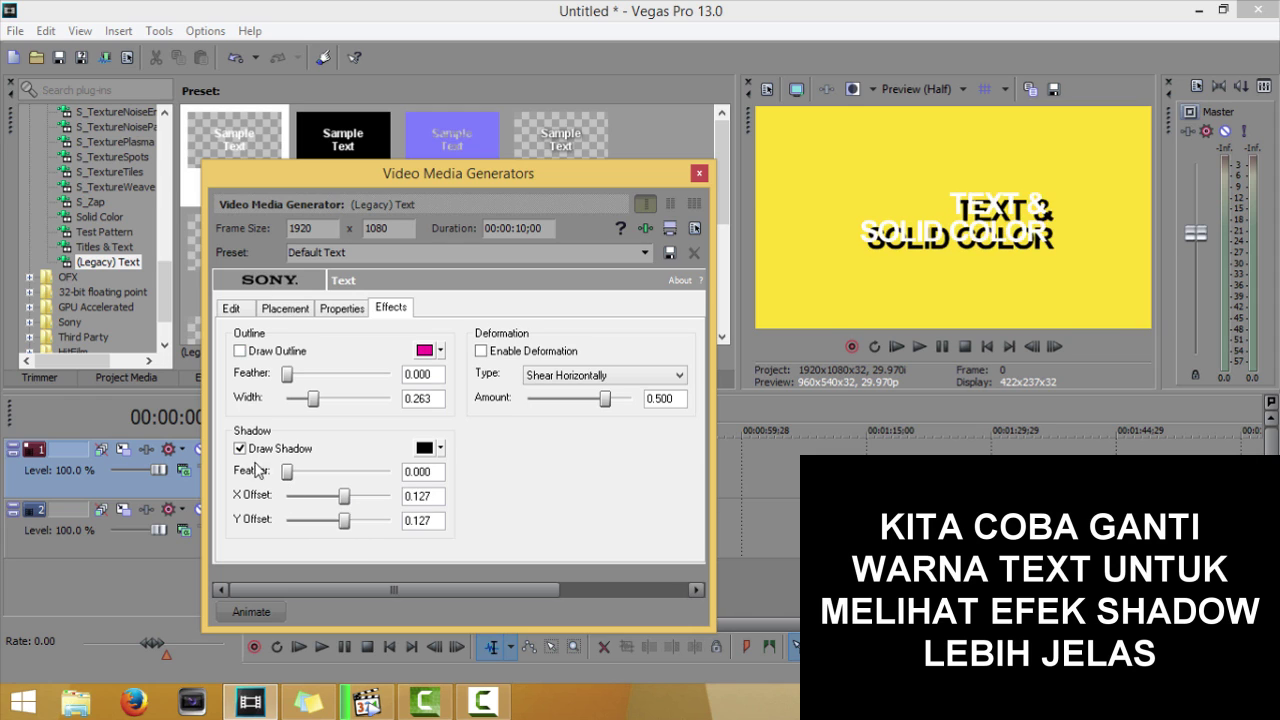
- Set the shadow's X and Y offsets to 0.030
left_click_drag(440, 496, 421, 494)
type("030")
key("Return")
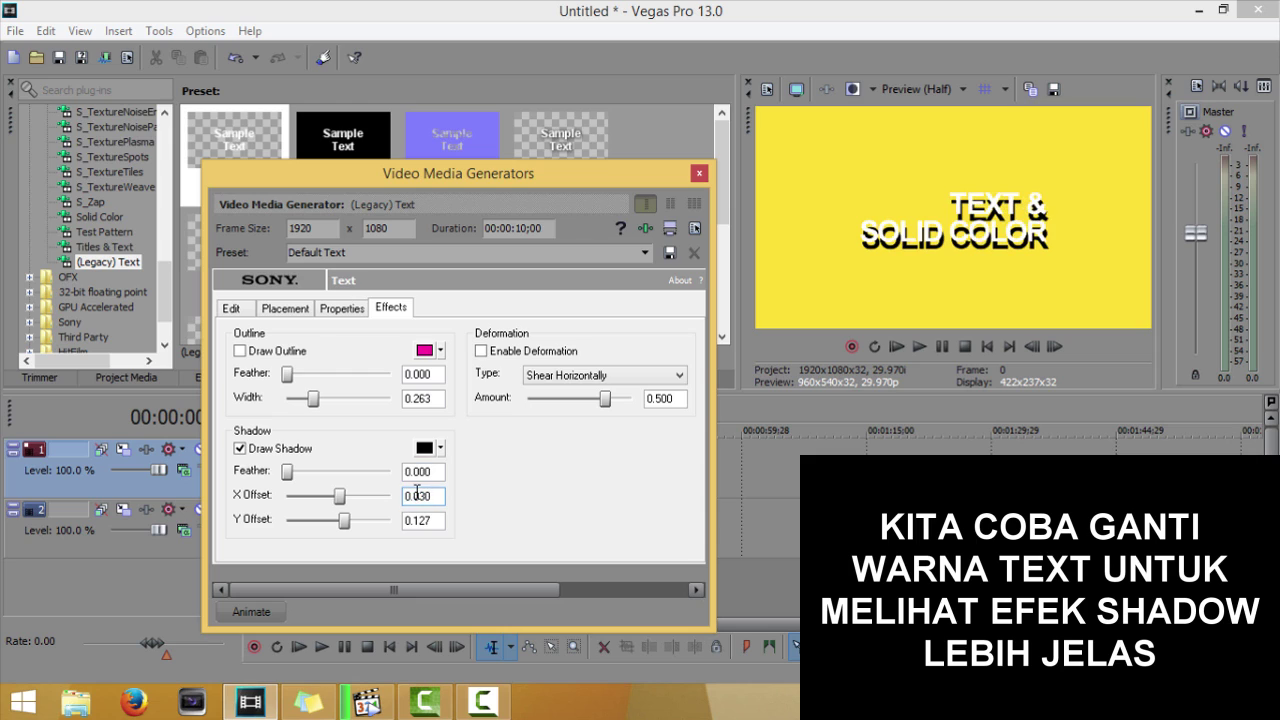
left_click_drag(432, 520, 416, 519)
type("030")
key("Return")
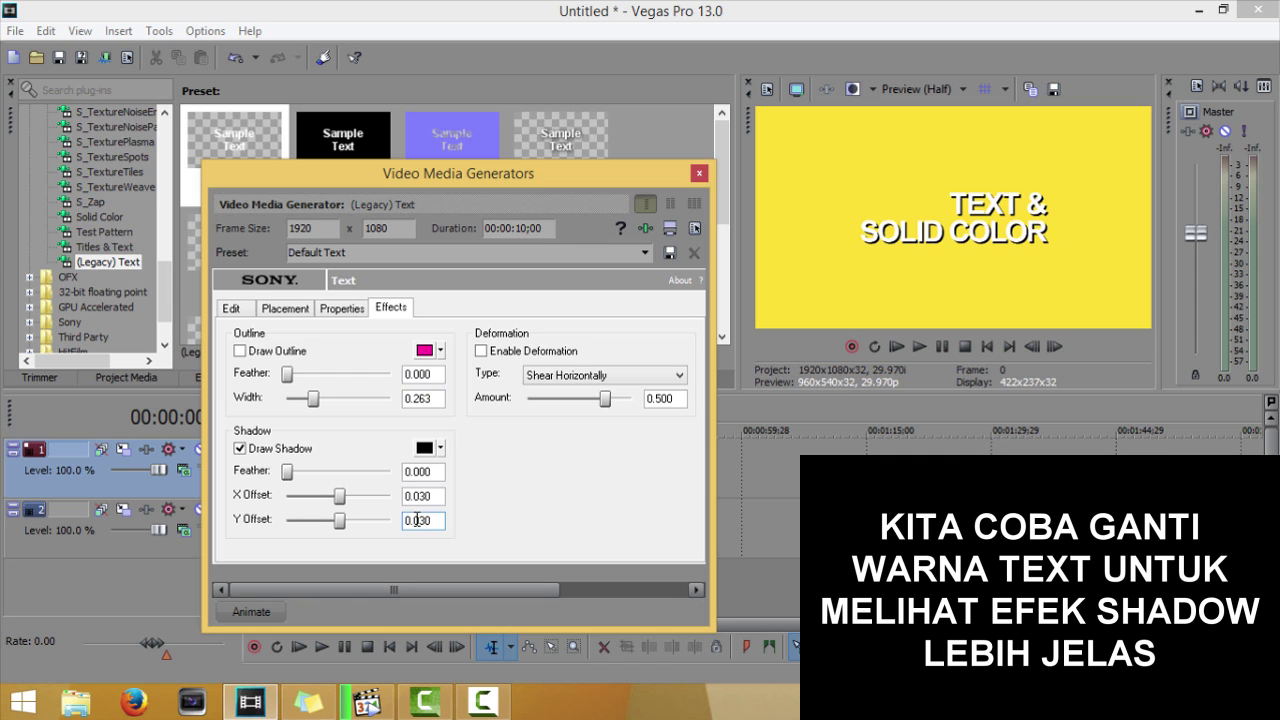
- Color the shadow semi-transparent green and set its X and Y offsets to 0.060
left_click(424, 448)
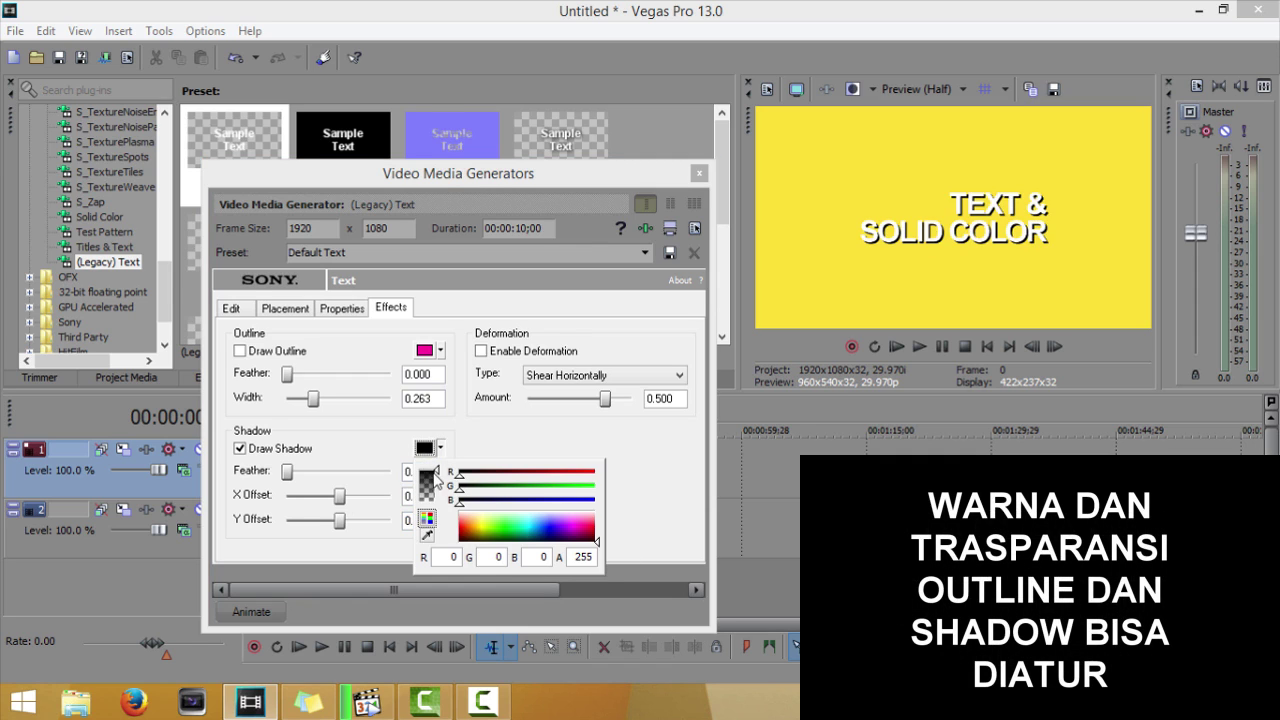
left_click(505, 532)
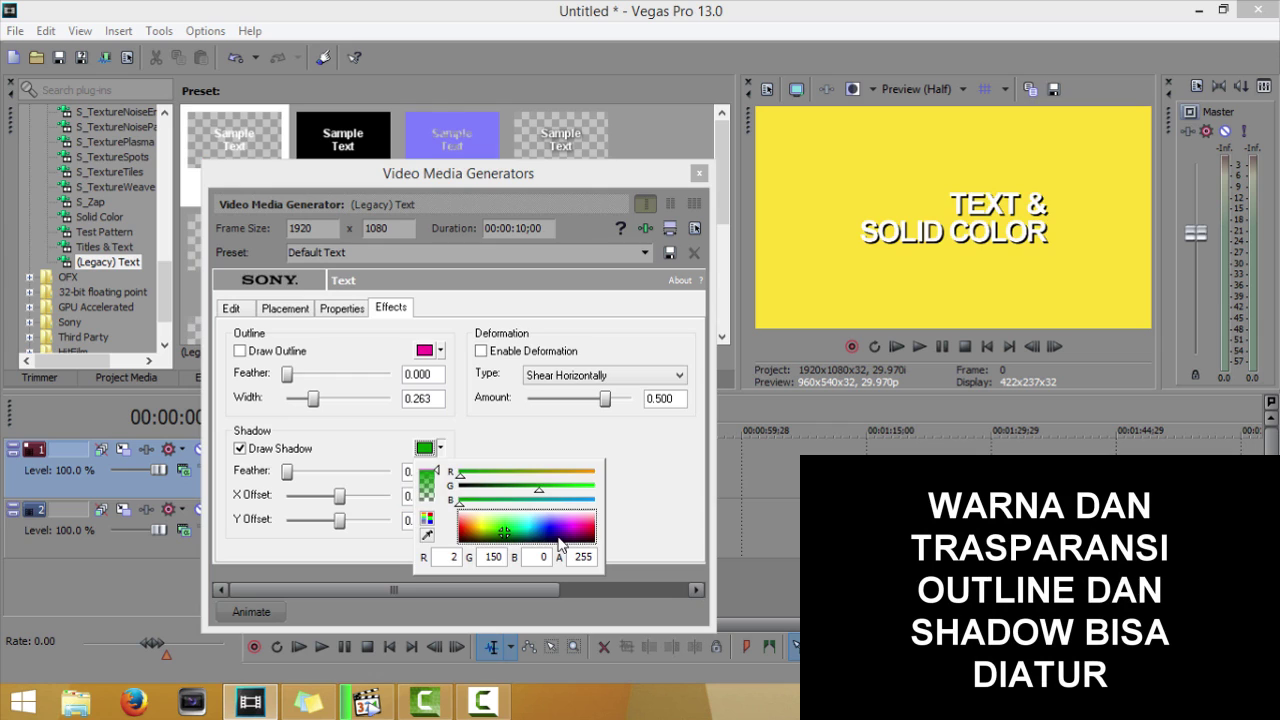
left_click(630, 492)
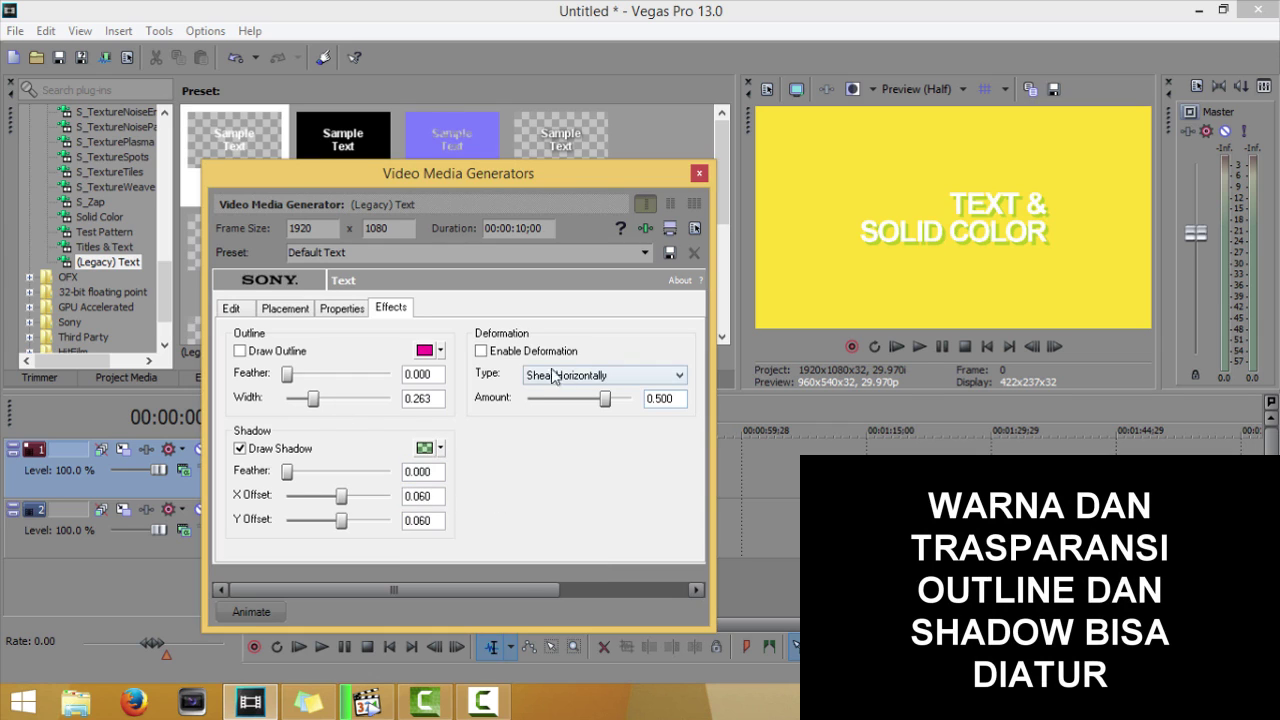
- Enable deformation on the text and try Shear Horizontally, Squish Top and Curve Top with different negative amounts
left_click(481, 351)
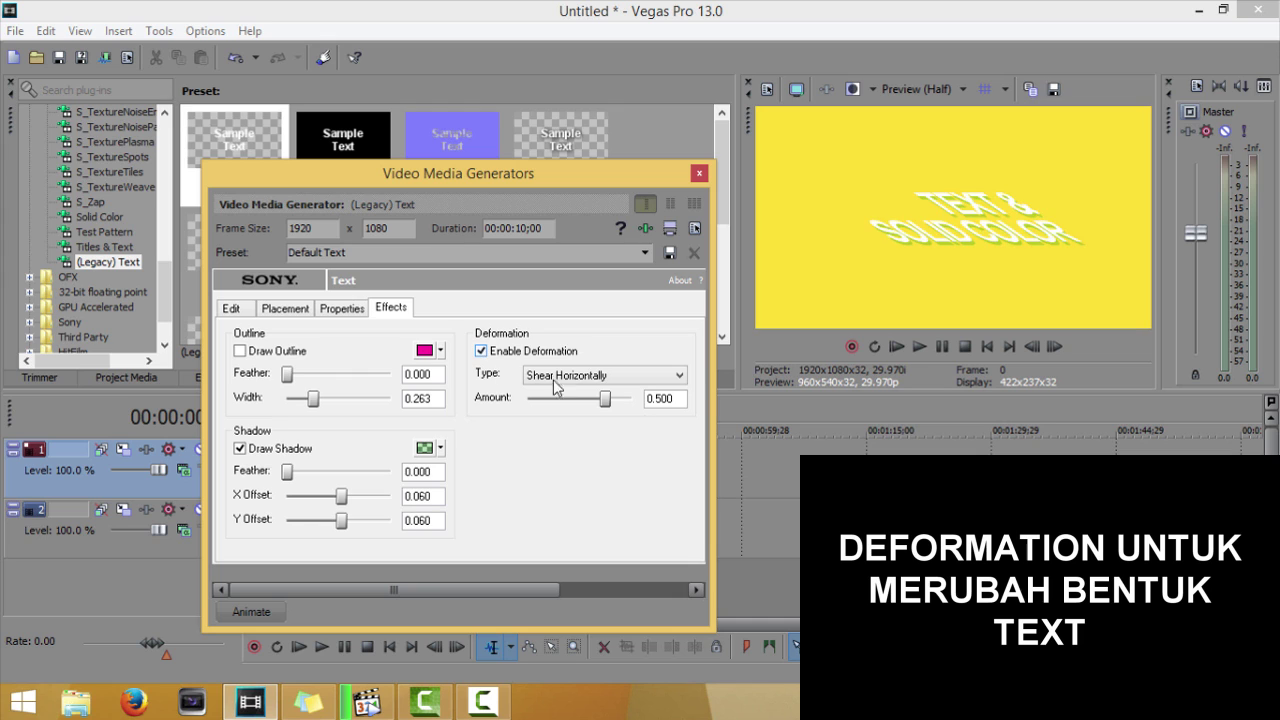
left_click_drag(605, 399, 571, 399)
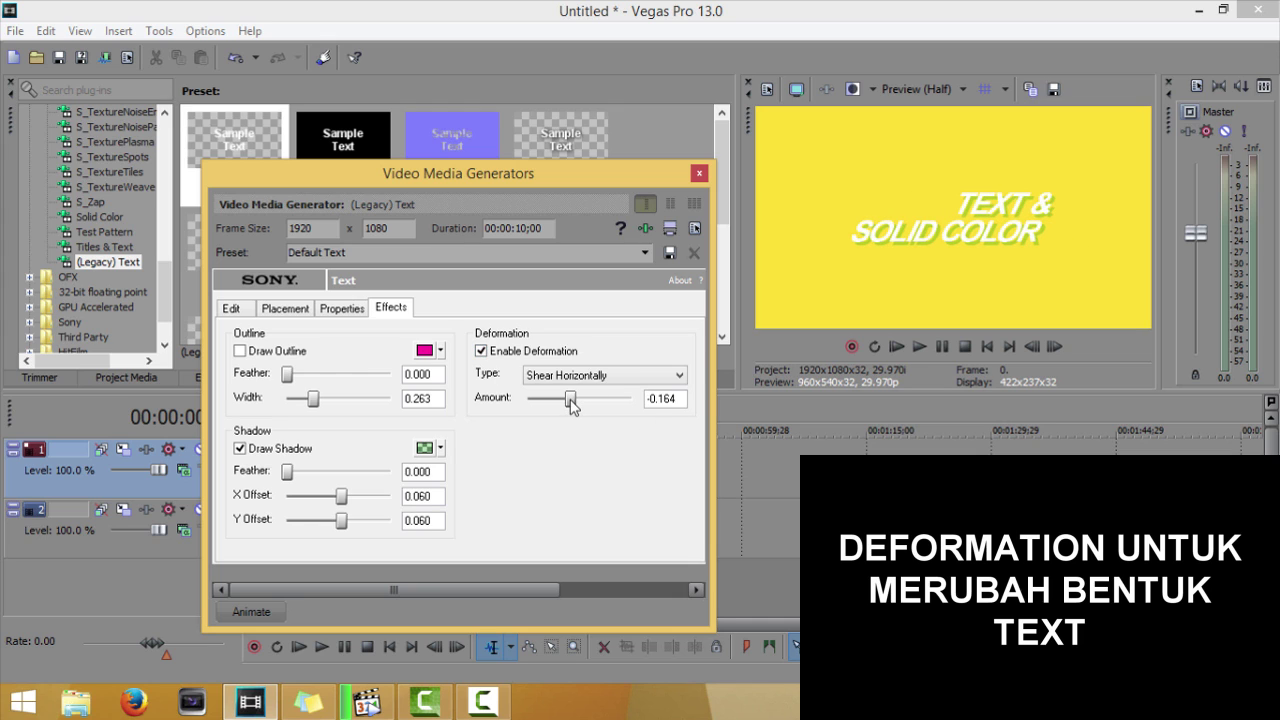
left_click(636, 377)
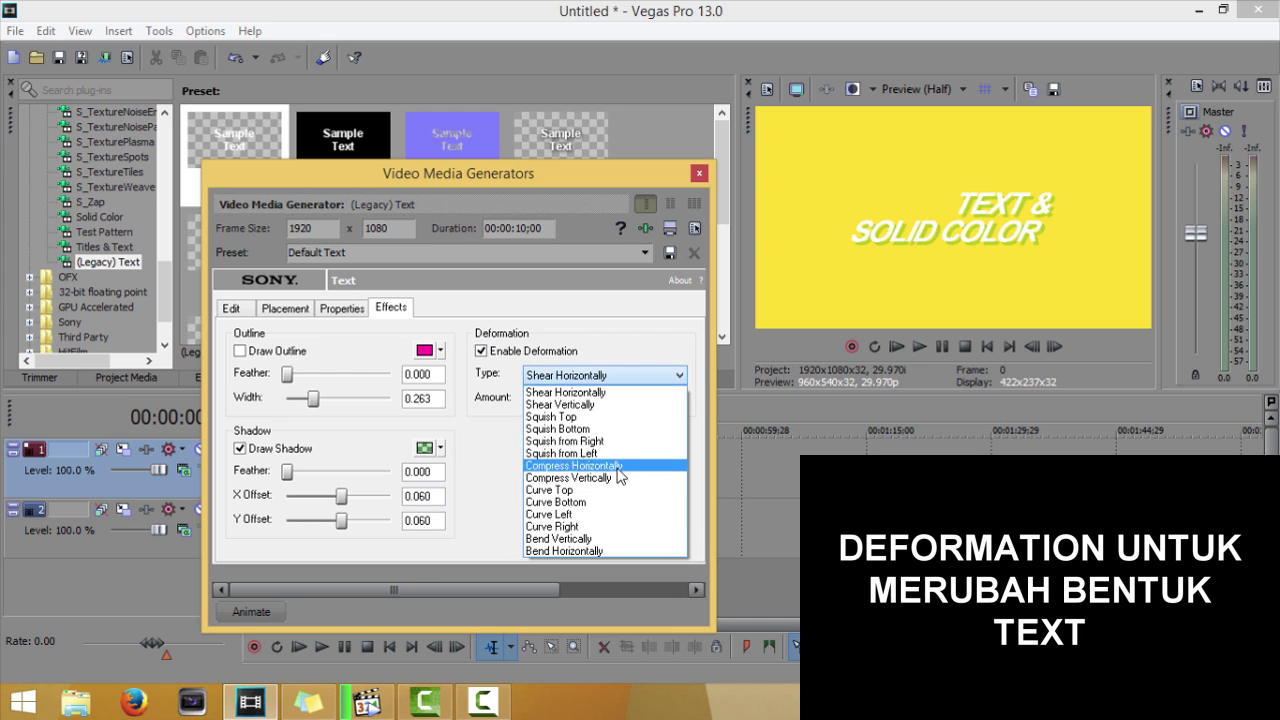
left_click(612, 416)
mouse_move(573, 403)
left_mouse_down()
mouse_move(655, 410)
mouse_move(533, 425)
mouse_move(533, 401)
mouse_move(557, 402)
left_mouse_up()
left_click(583, 377)
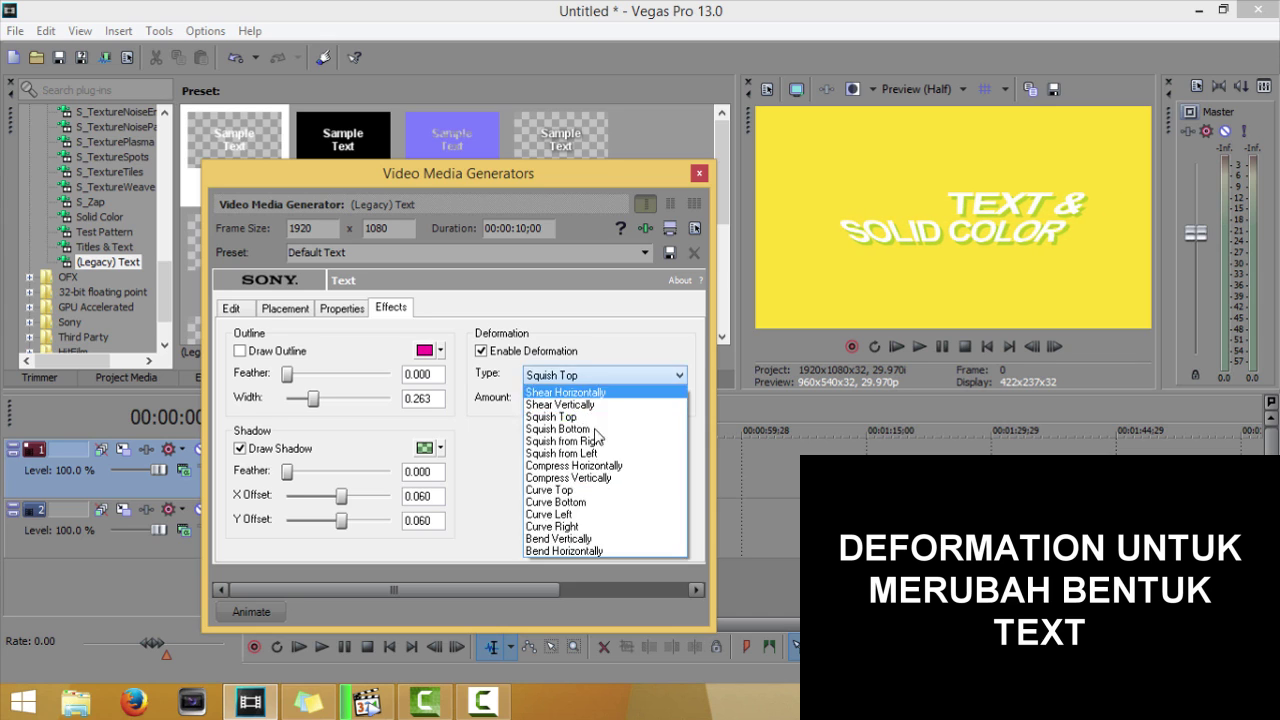
left_click(583, 490)
mouse_move(548, 398)
left_mouse_down()
mouse_move(574, 400)
mouse_move(534, 400)
left_mouse_up()
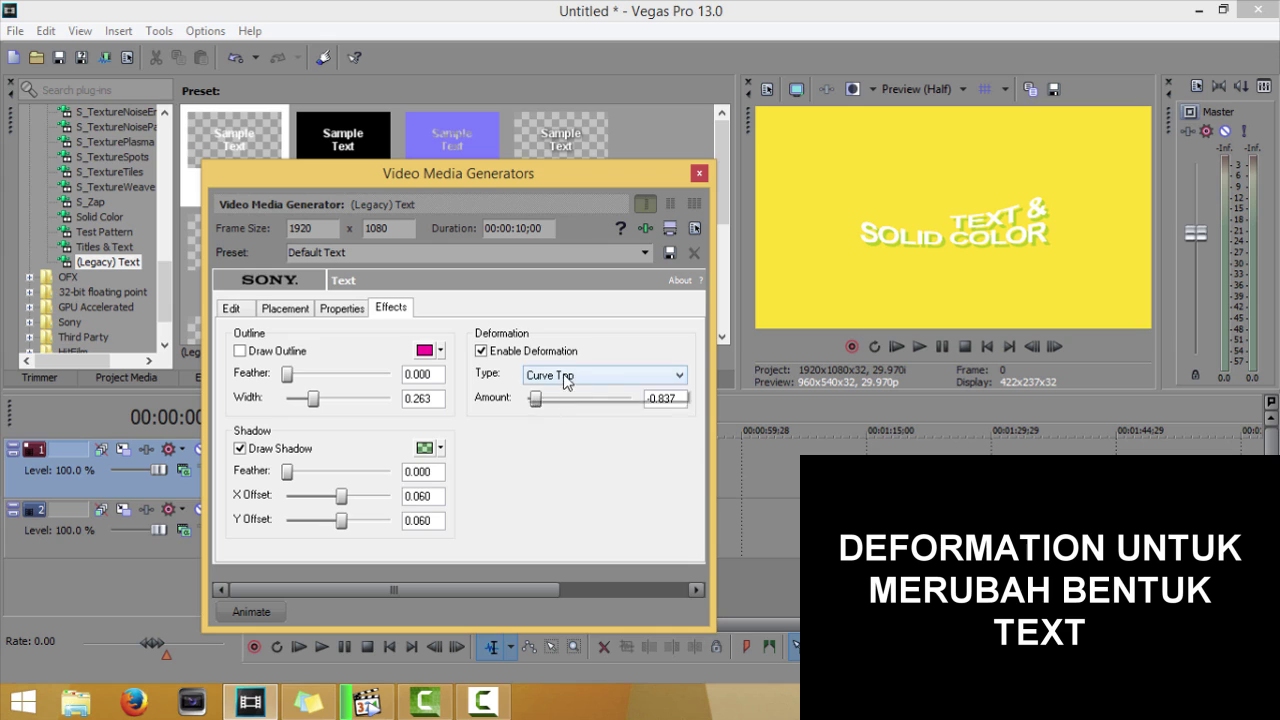
- Set the text's deformation to Curve Bottom with an amount of about -0.982, and close the generator settings
left_click(566, 377)
left_click(575, 502)
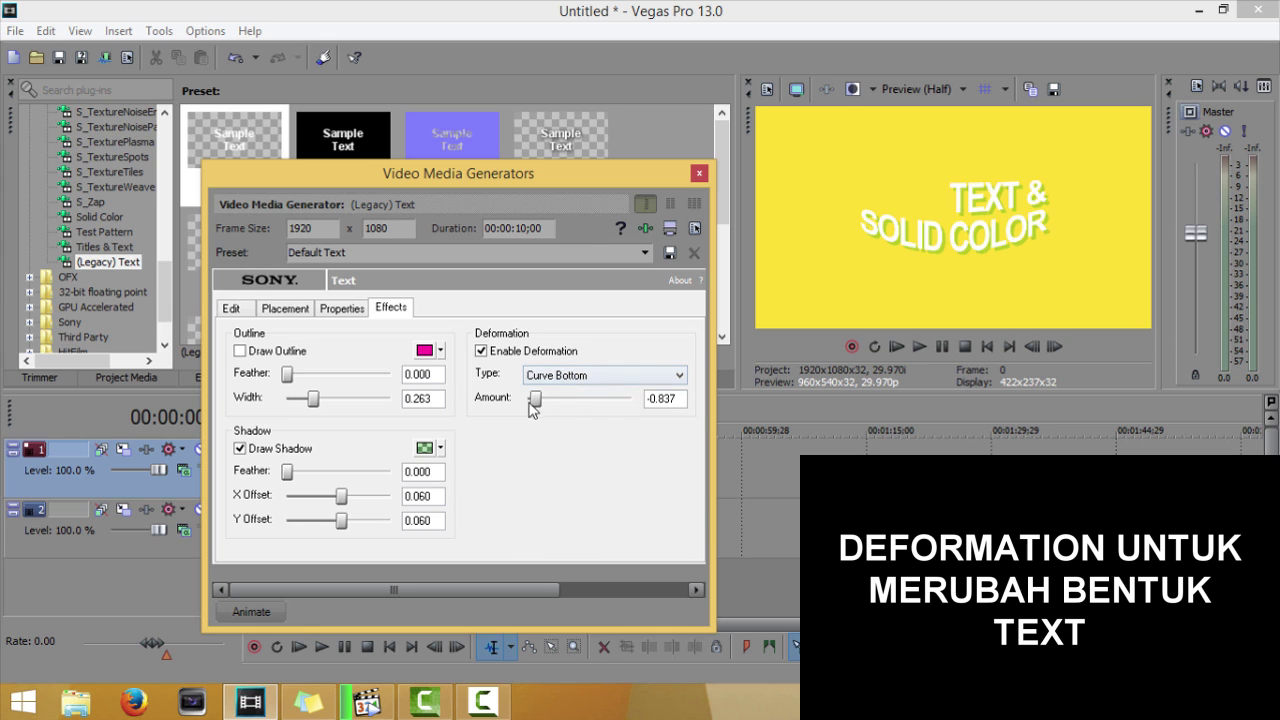
mouse_move(553, 405)
left_mouse_down()
mouse_move(630, 404)
mouse_move(533, 414)
left_mouse_up()
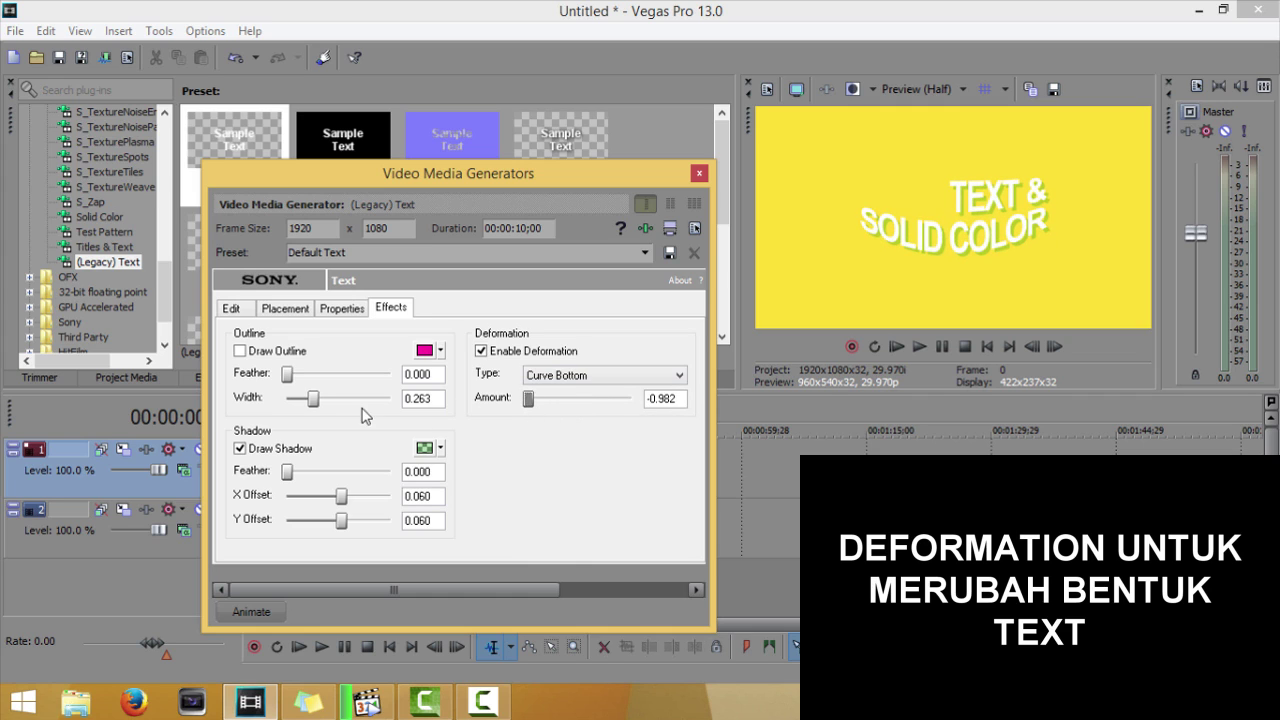
left_click(700, 173)
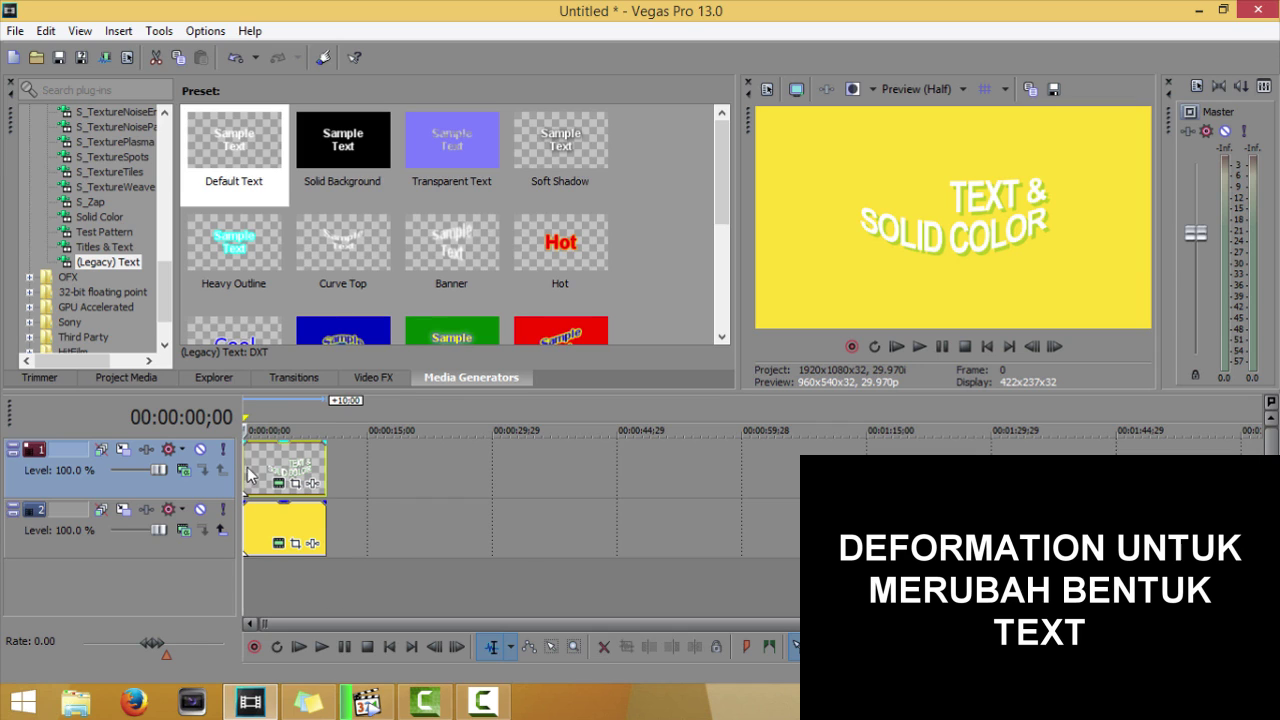
- Delete the legacy text event and add the default Titles & Text preset at the start of track 1
key("Delete")
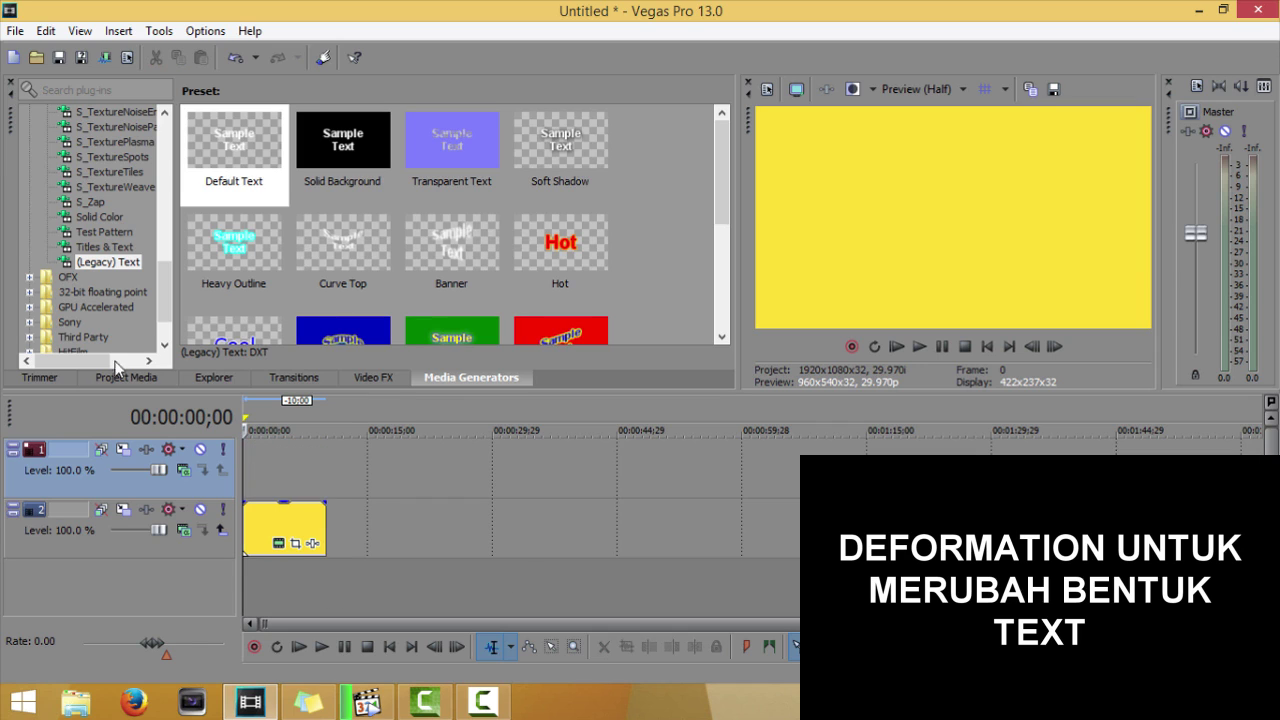
left_click(118, 247)
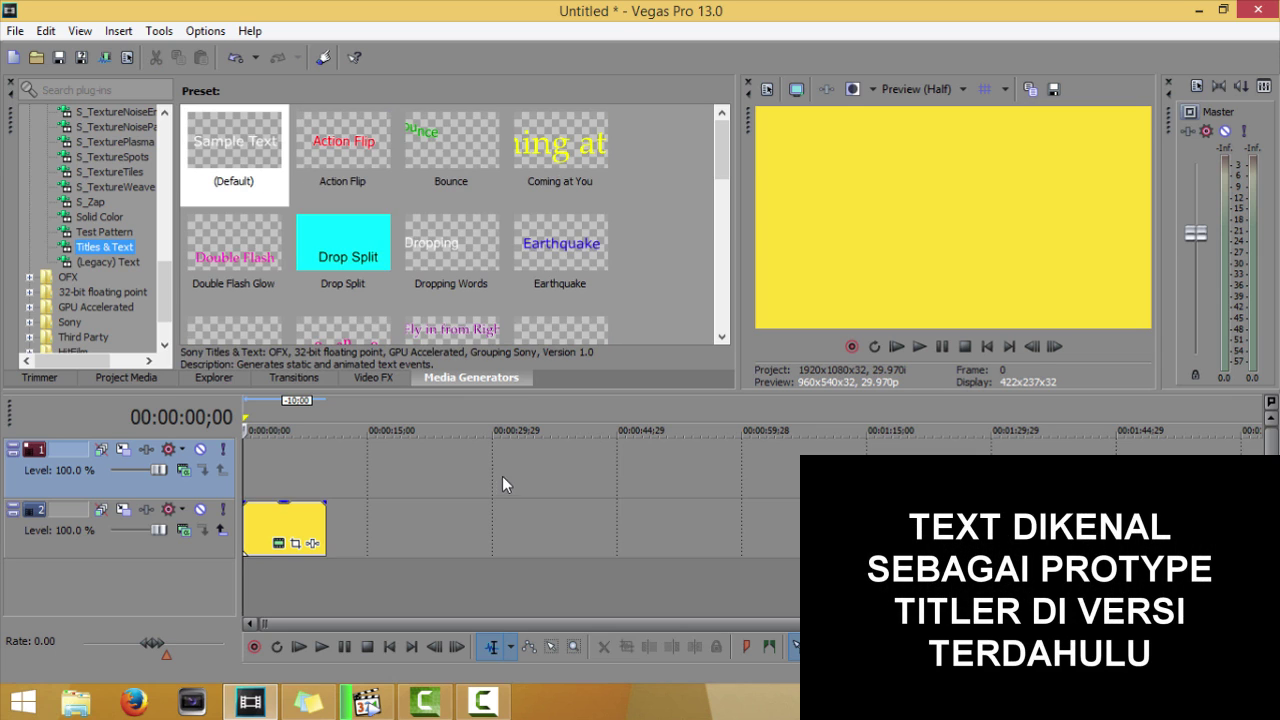
left_click_drag(220, 145, 247, 481)
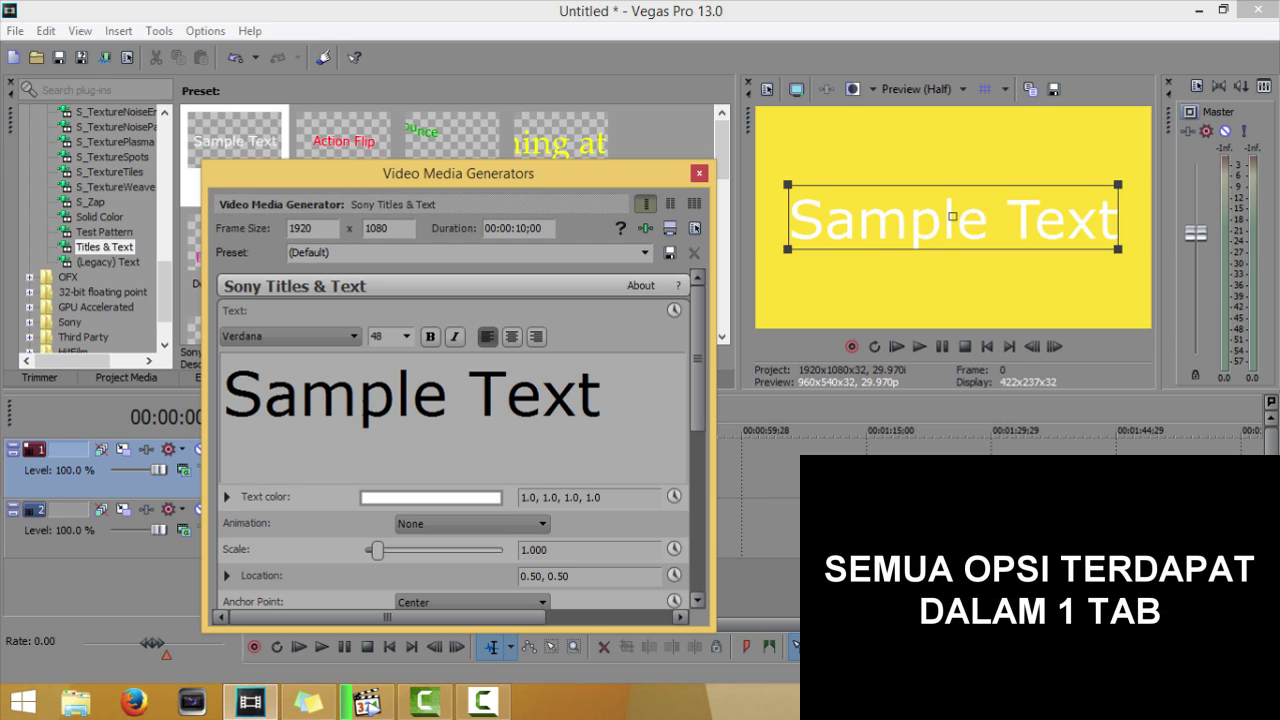
- Replace the sample text with "TEXT &" and "SOLID COLOR" on two lines, and select all of it
double_click(365, 407)
key("ctrl+a")
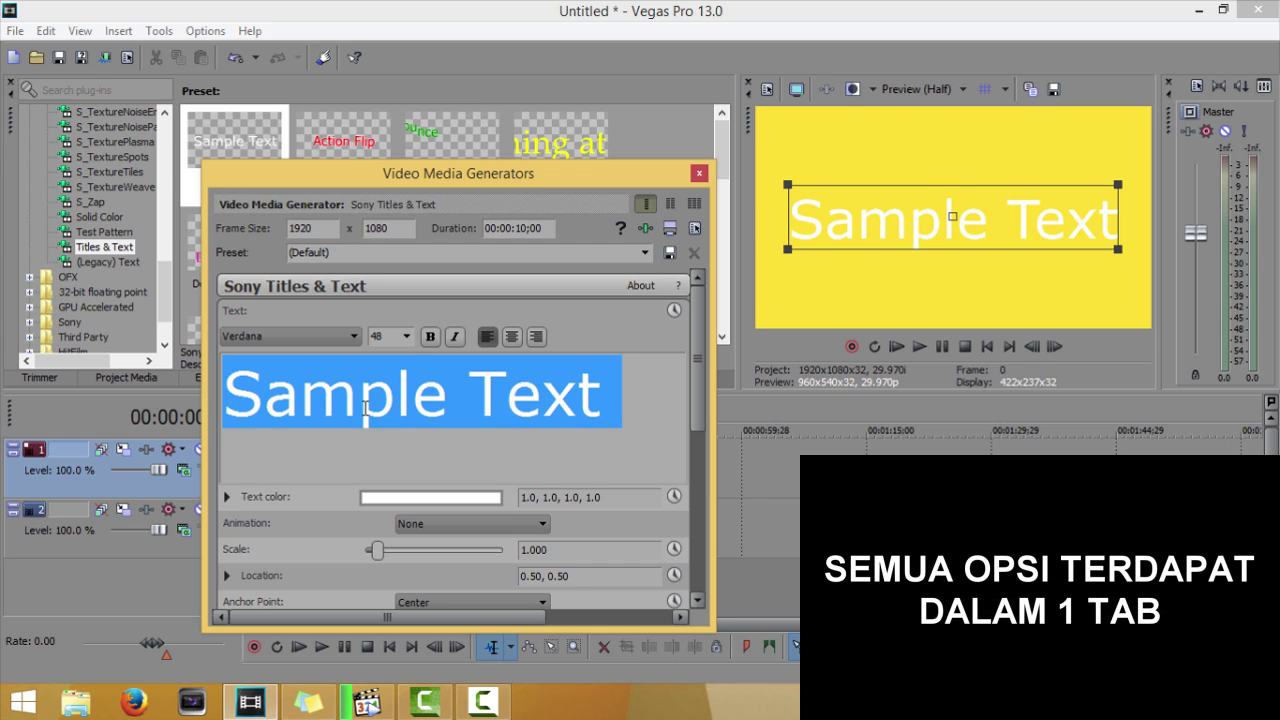
type("text")
key("BackSpace")
key("BackSpace")
key("BackSpace")
key("BackSpace")
type("TEXT")
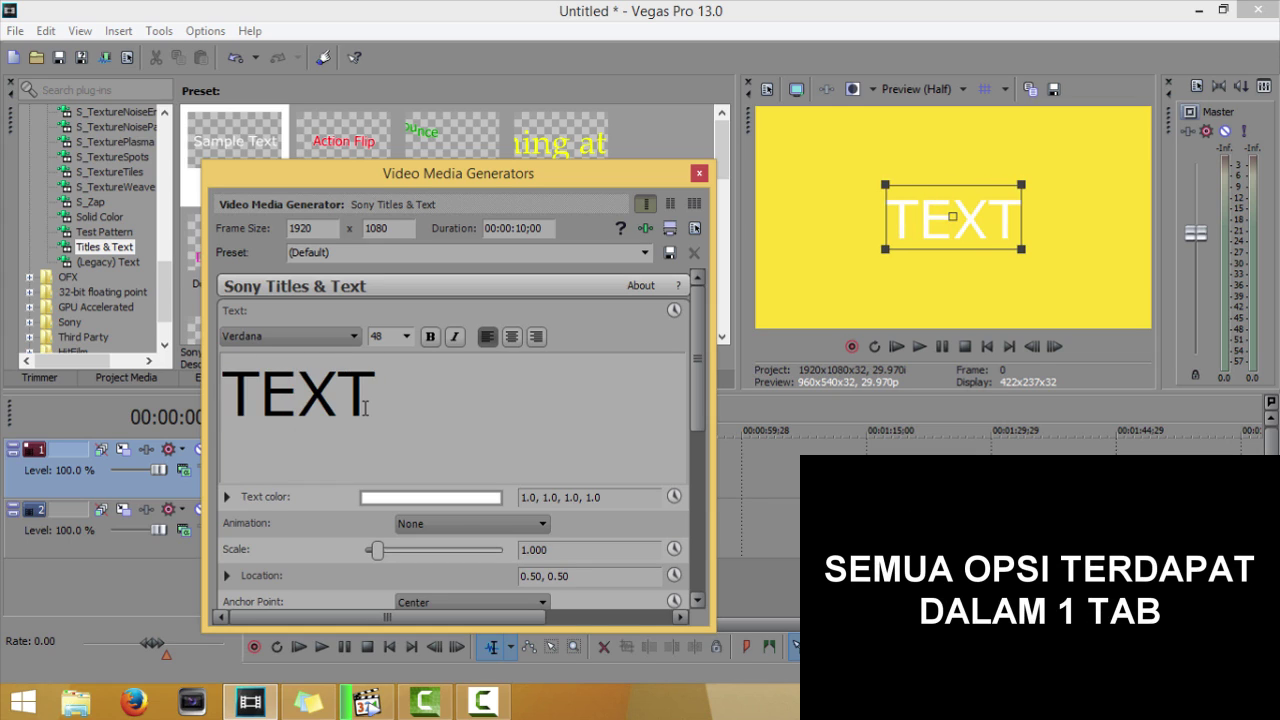
type(" &")
key("Return")
type("SOLID")
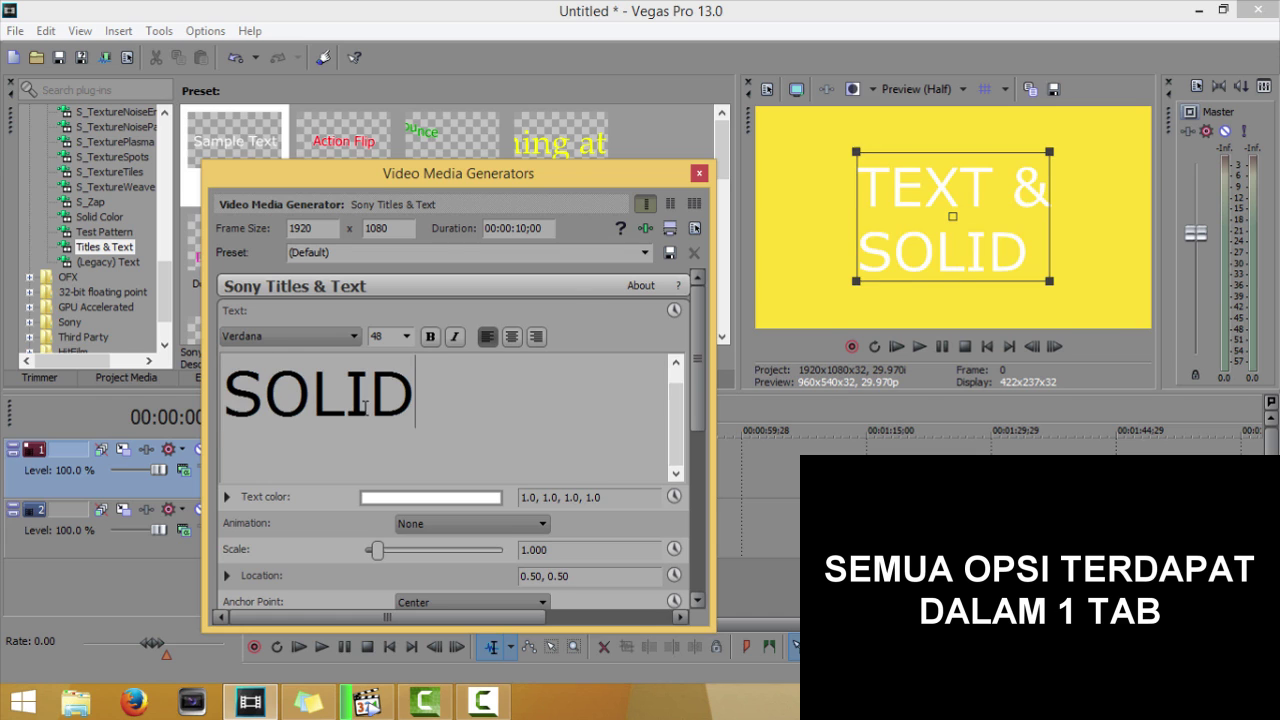
type(" COLOR")
key("ctrl+a")
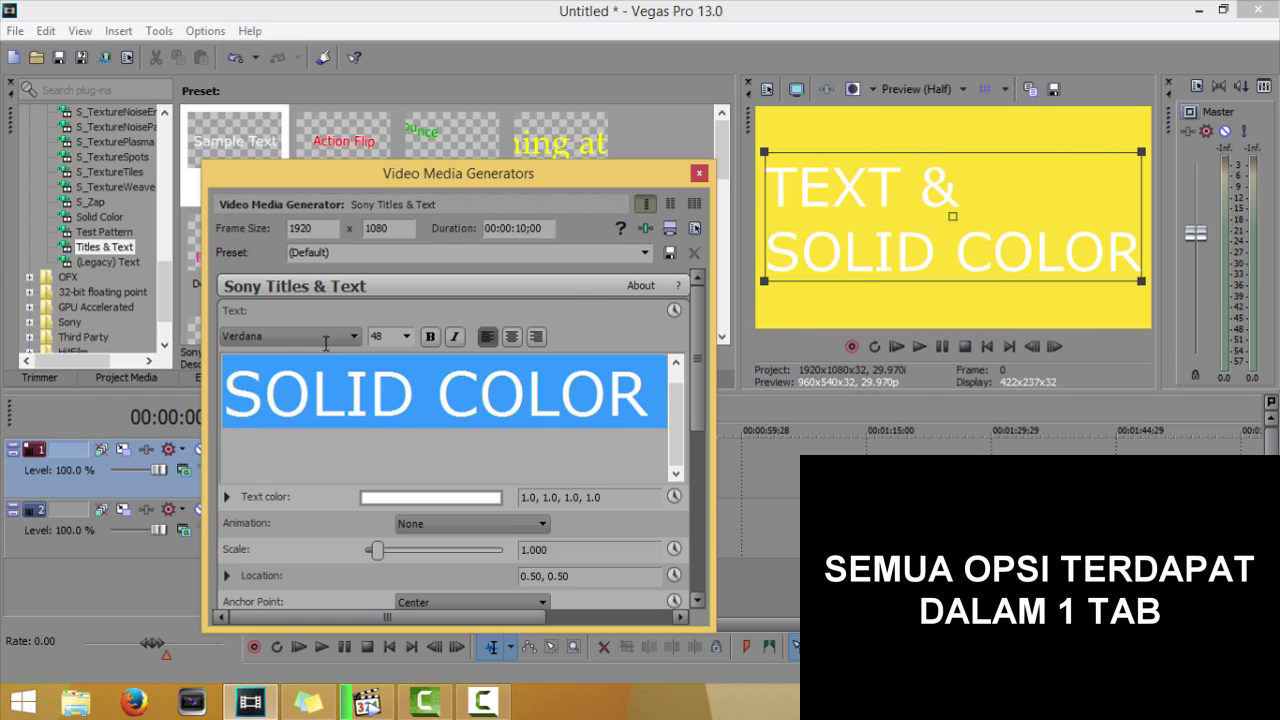
- Set the text's font to Impact and right-align both lines
left_click(320, 337)
key("i")
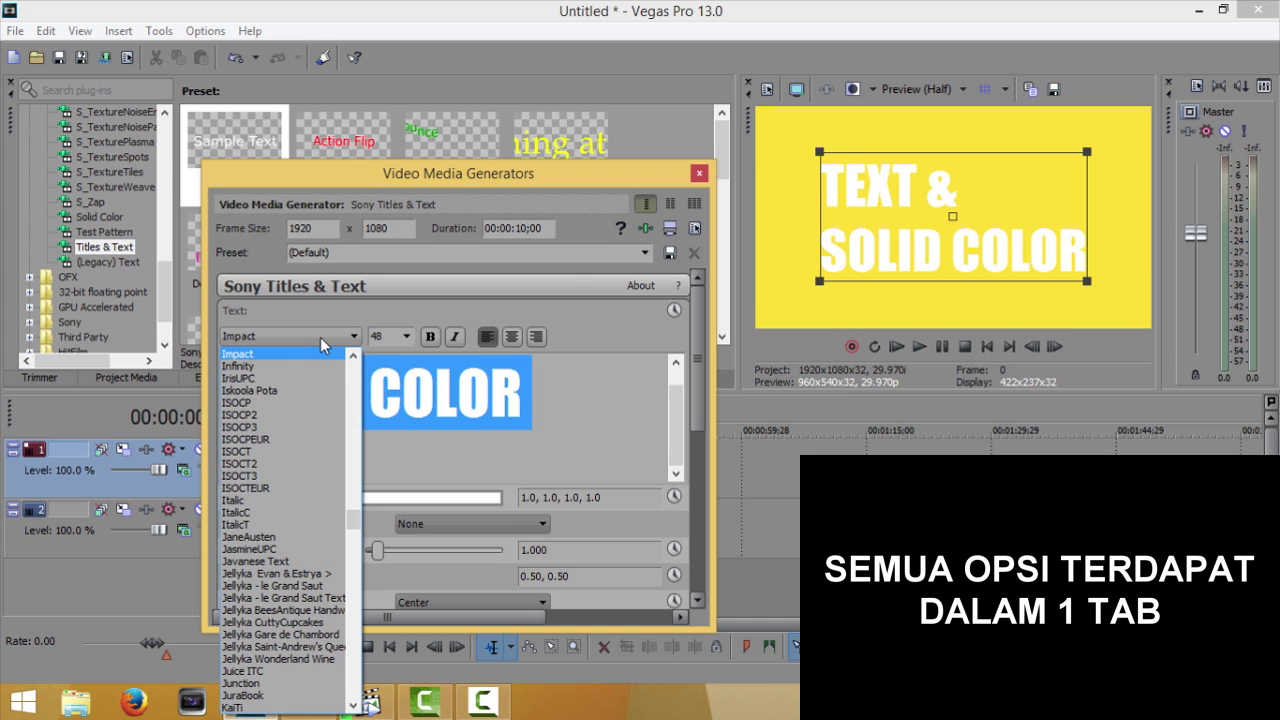
left_click(302, 355)
left_click(578, 394)
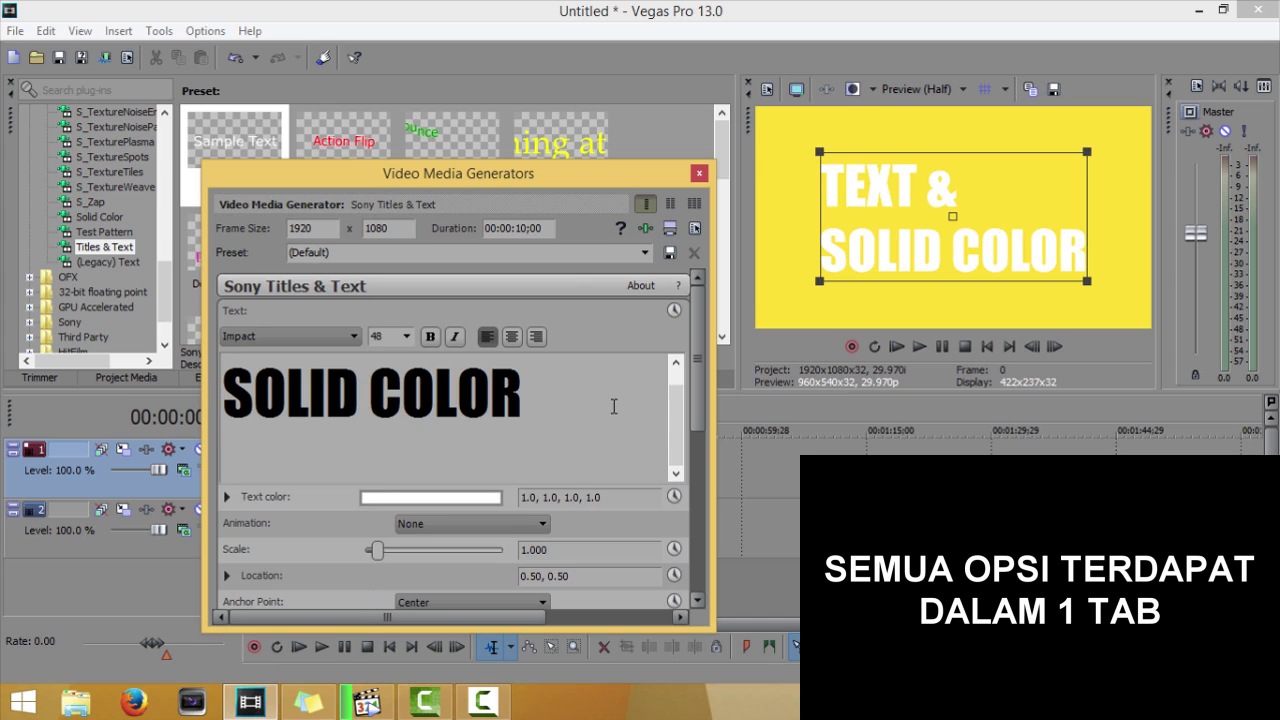
key("ctrl+a")
key("ctrl+r")
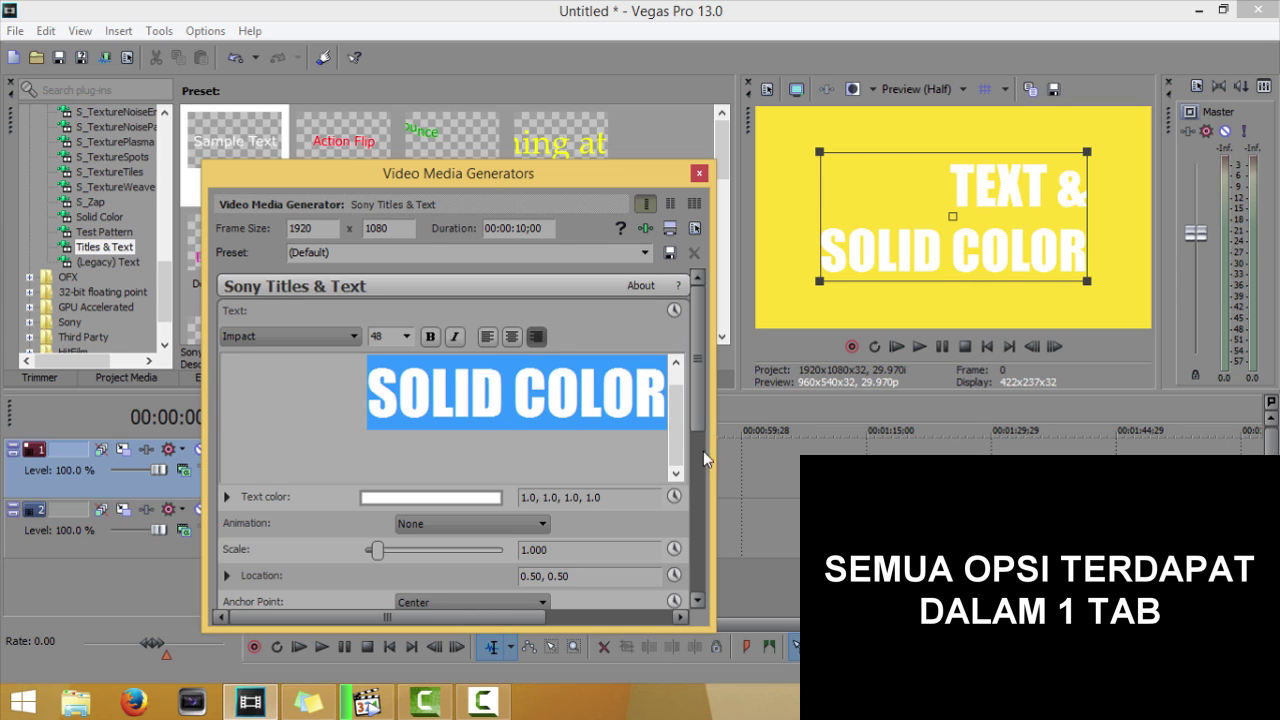
left_click(472, 410)
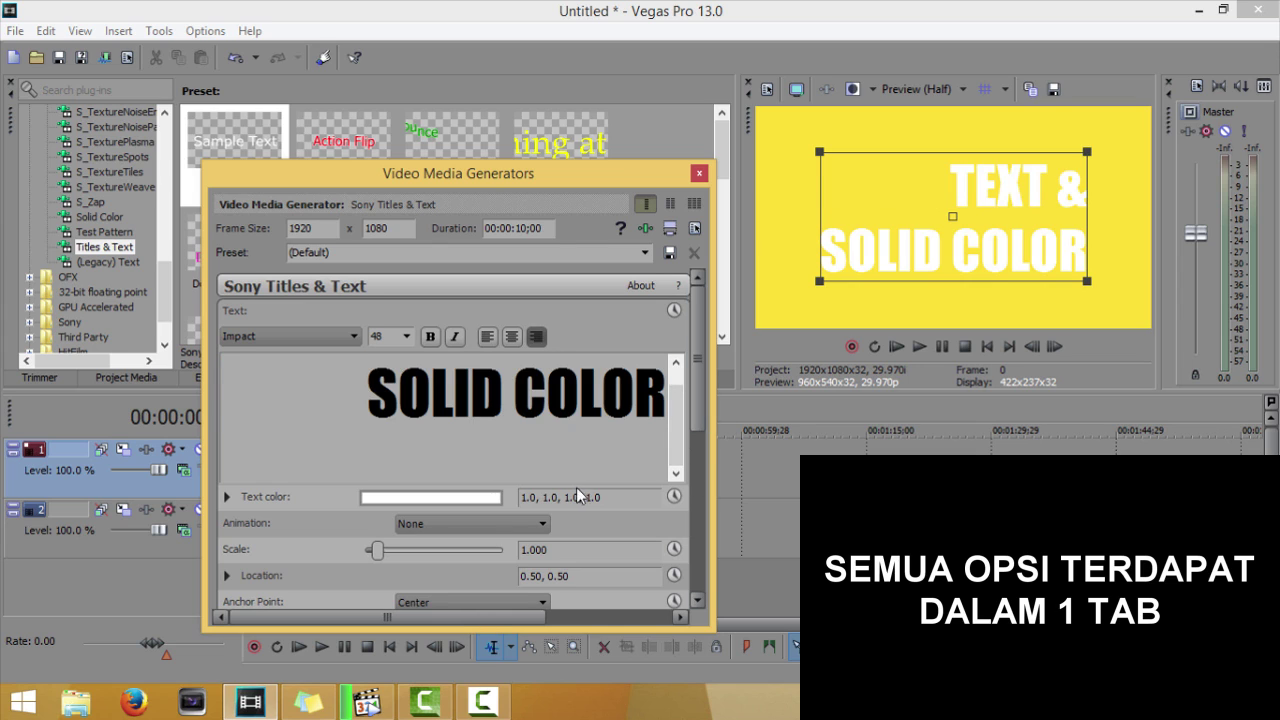
- Try several pink shades as the text color, and finish with a near-white of 1.0, 1.0, 0.99, 1.0
left_click(468, 498)
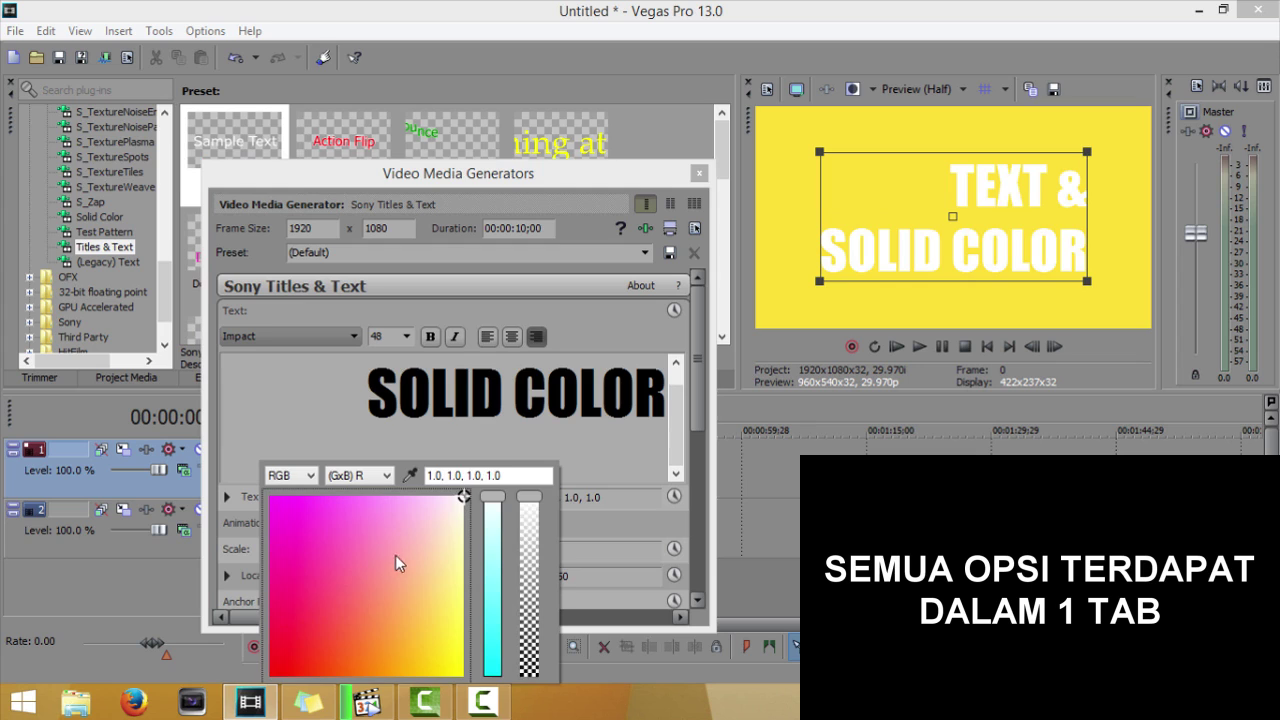
left_click(360, 533)
left_click(343, 582)
left_click(289, 536)
left_click(329, 577)
left_click(363, 637)
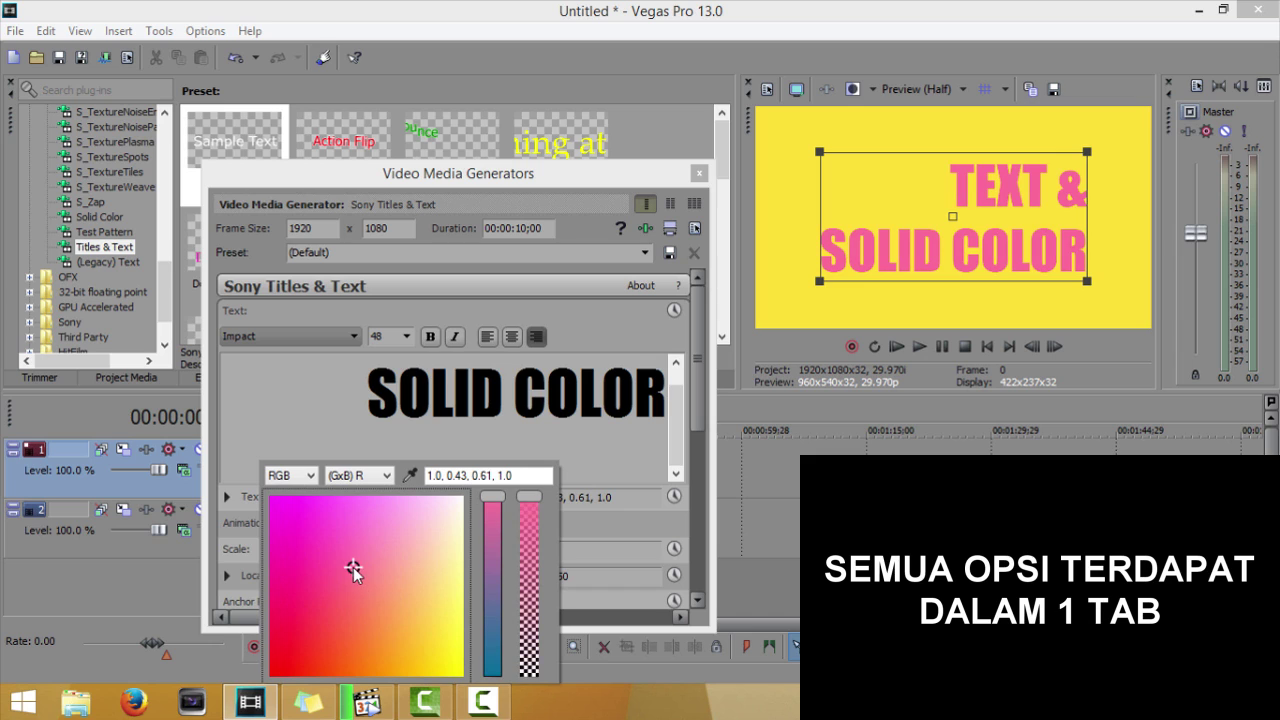
left_click(395, 551)
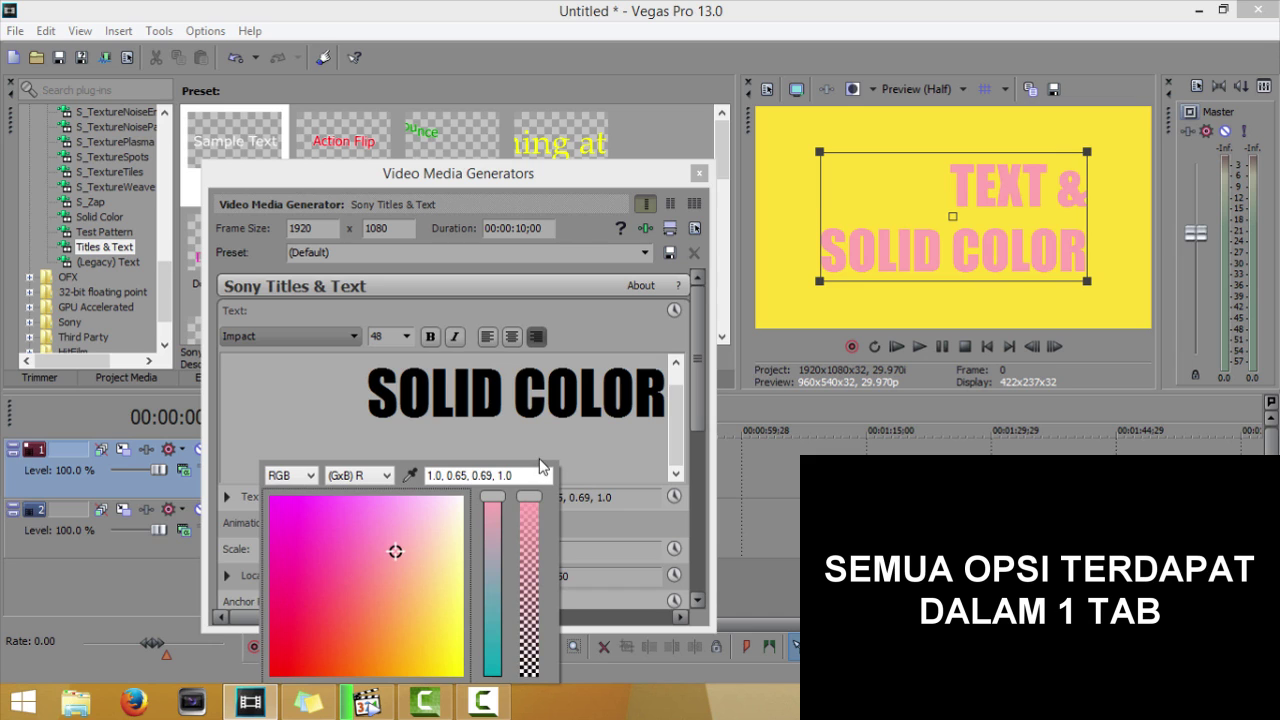
left_click(462, 499)
left_click(295, 427)
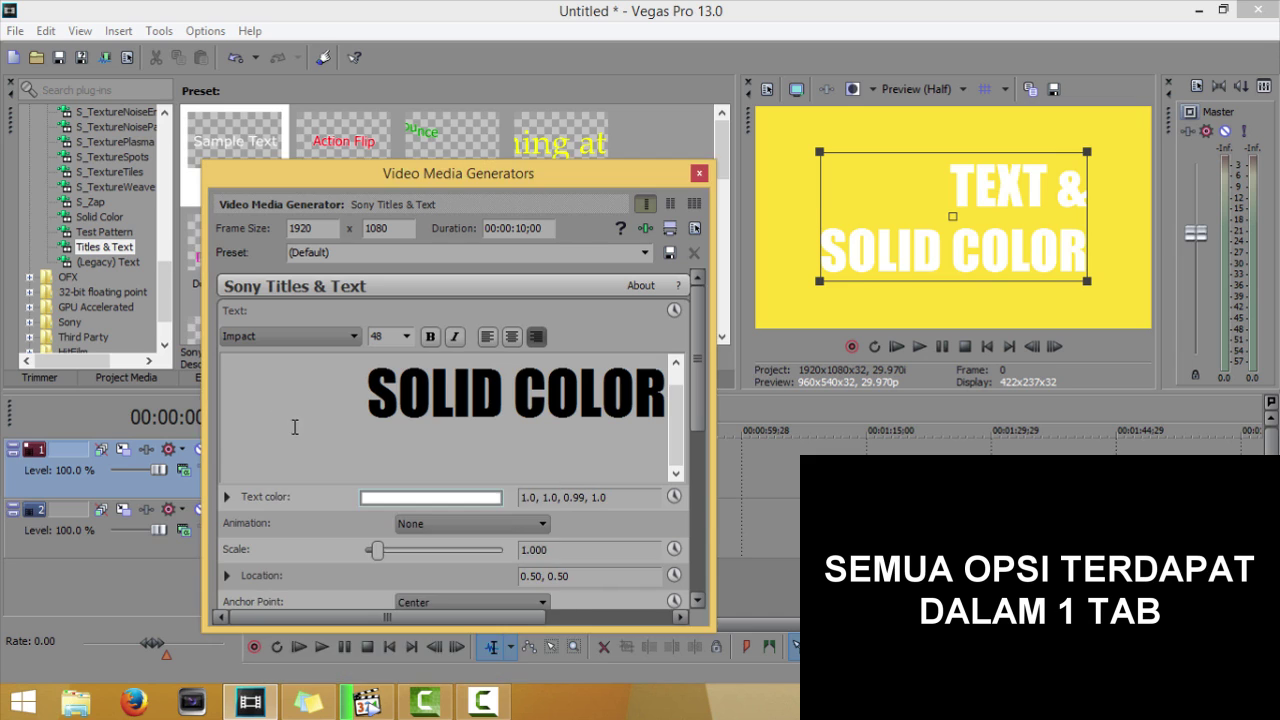
- Move the text in the preview to a location of about 0.44, 0.45 and enlarge it to a scale of about 1.255
scroll(676, 430, "up", 2)
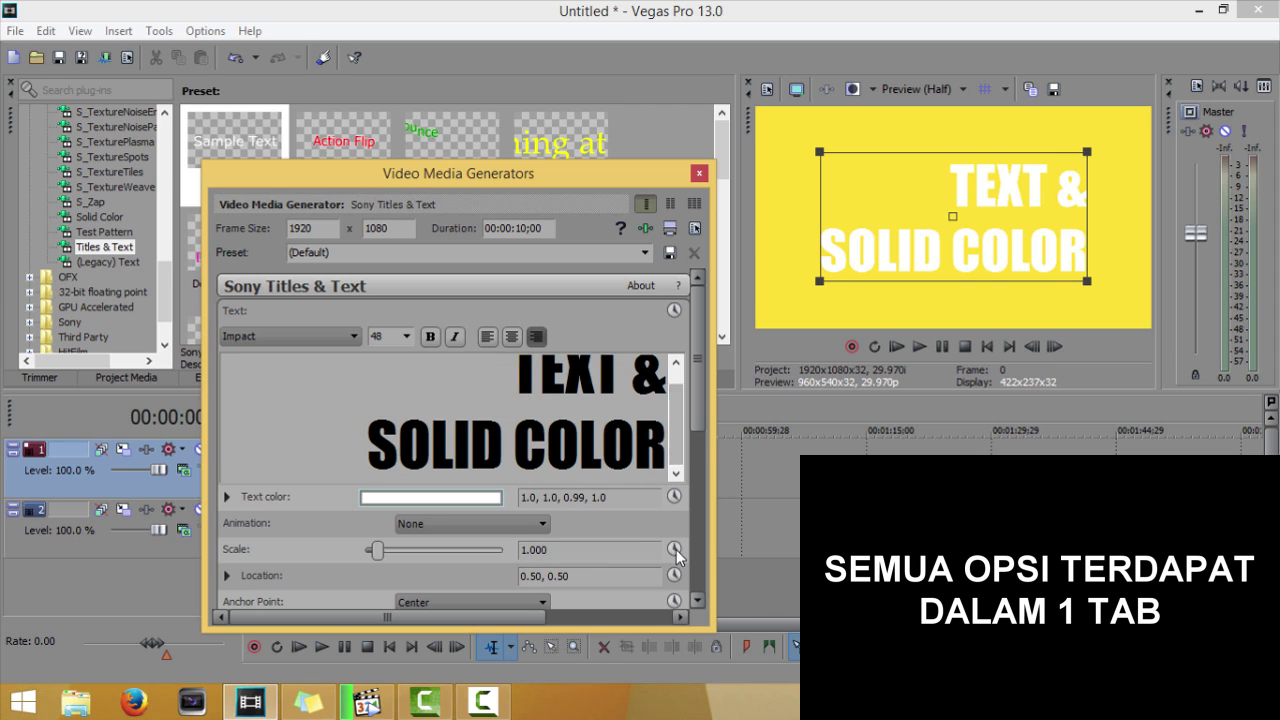
left_click_drag(700, 427, 707, 592)
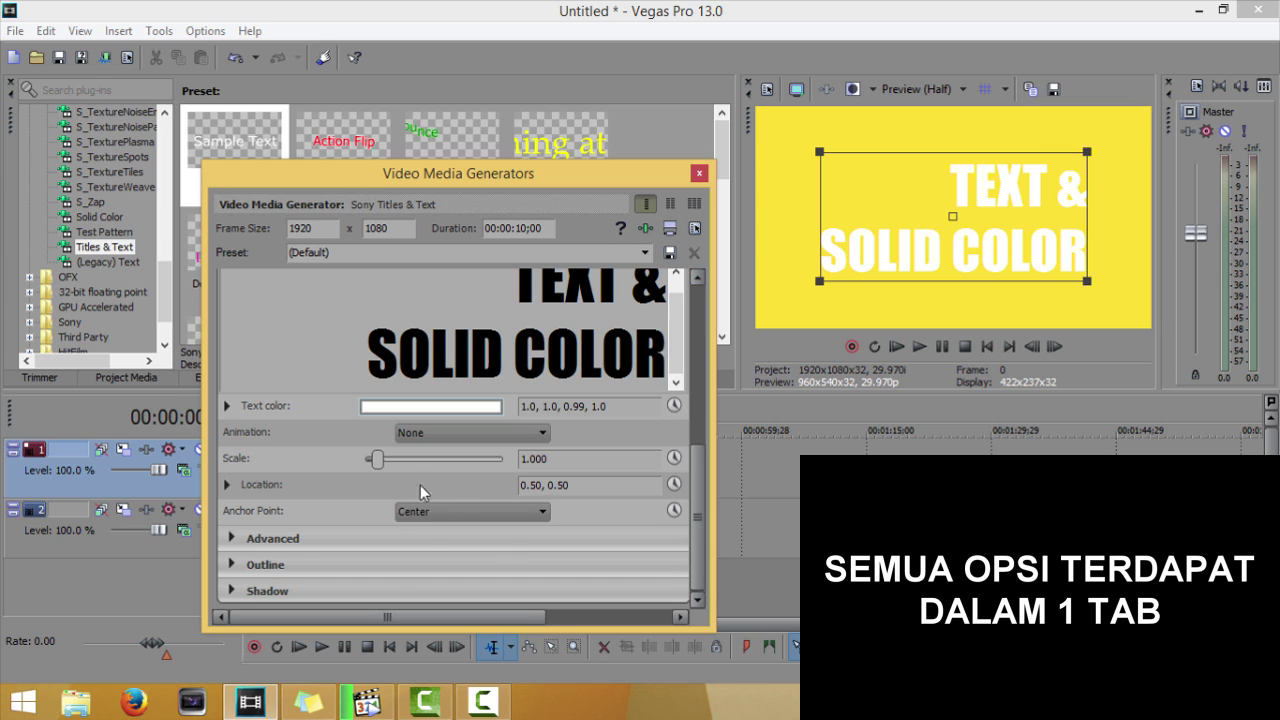
mouse_move(381, 463)
left_mouse_down()
mouse_move(397, 463)
mouse_move(383, 470)
left_mouse_up()
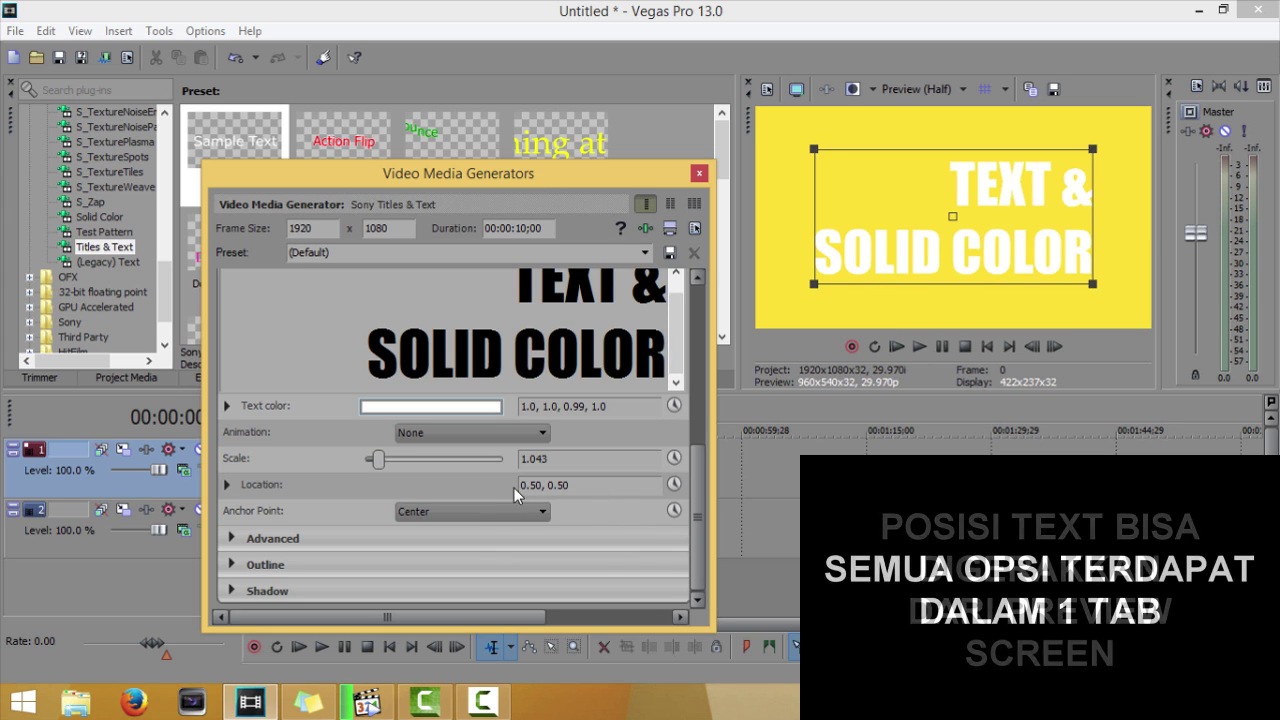
left_click(908, 211)
left_click_drag(908, 211, 878, 211)
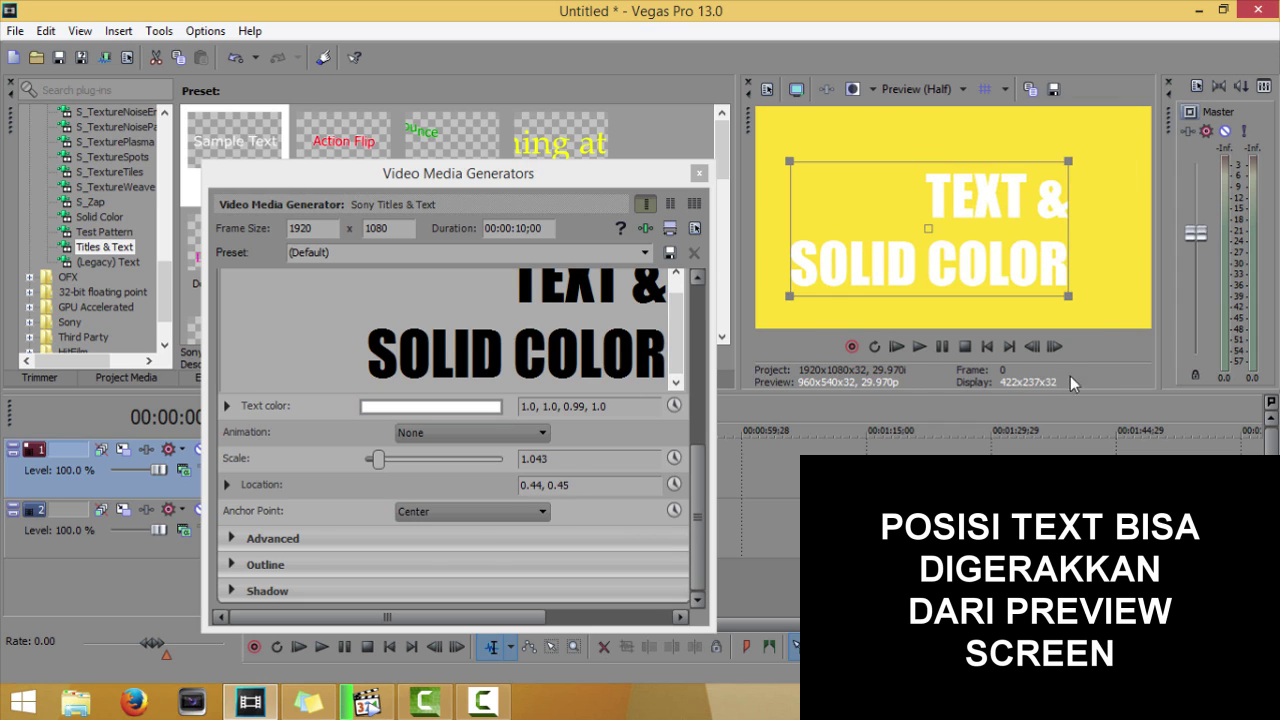
left_click_drag(1069, 297, 1092, 319)
- Set the anchor point to Top Center and shrink the text to a scale of about 0.588, placed at about 0.54, 0.64
left_click(495, 513)
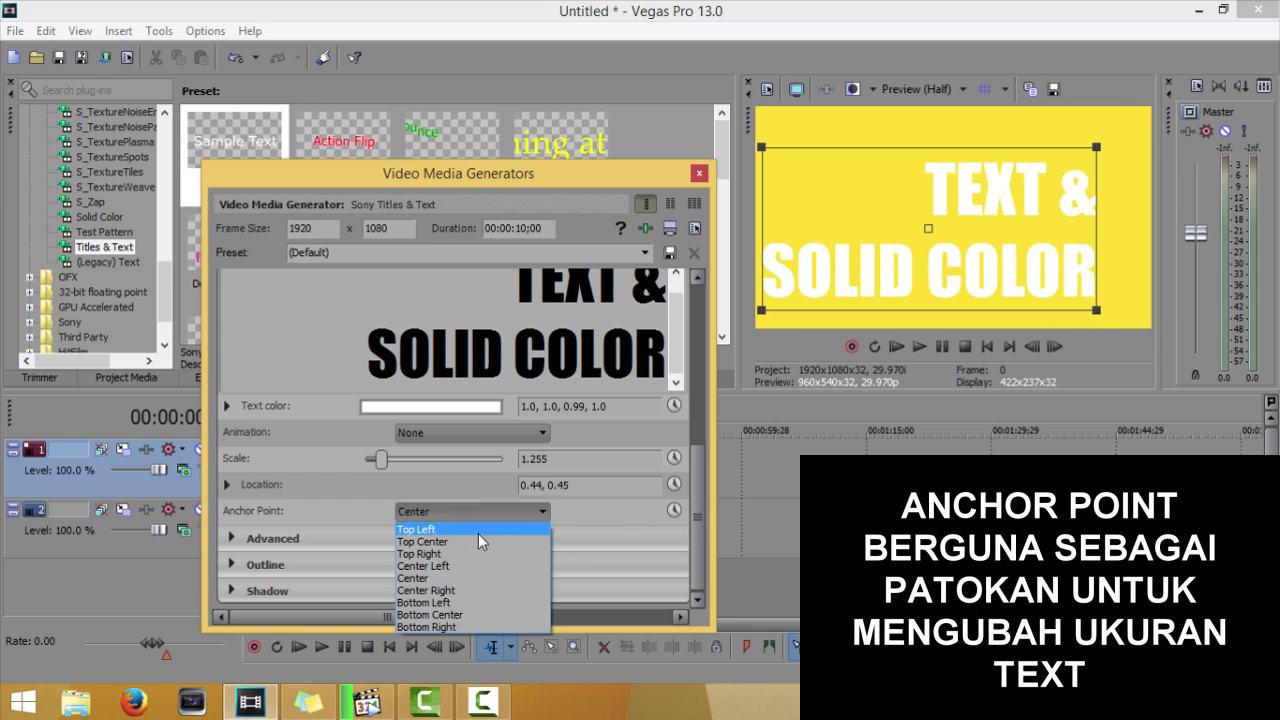
left_click(474, 539)
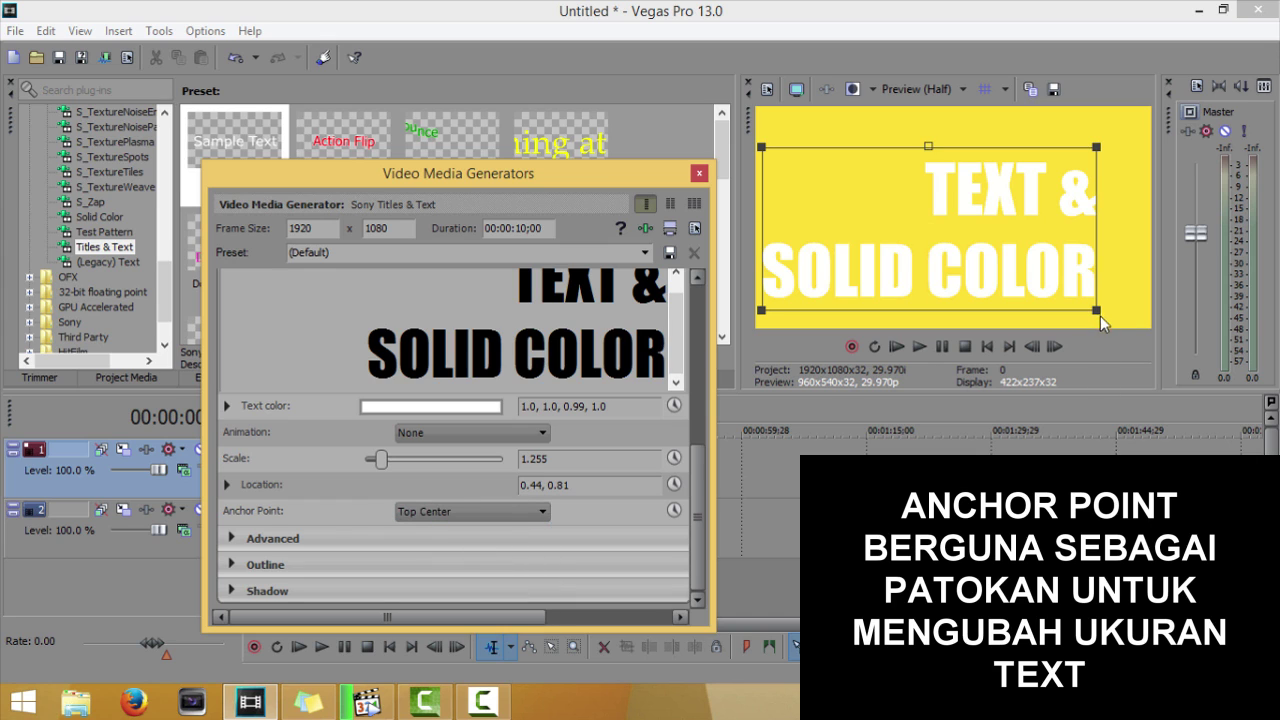
left_click_drag(1097, 310, 1008, 245)
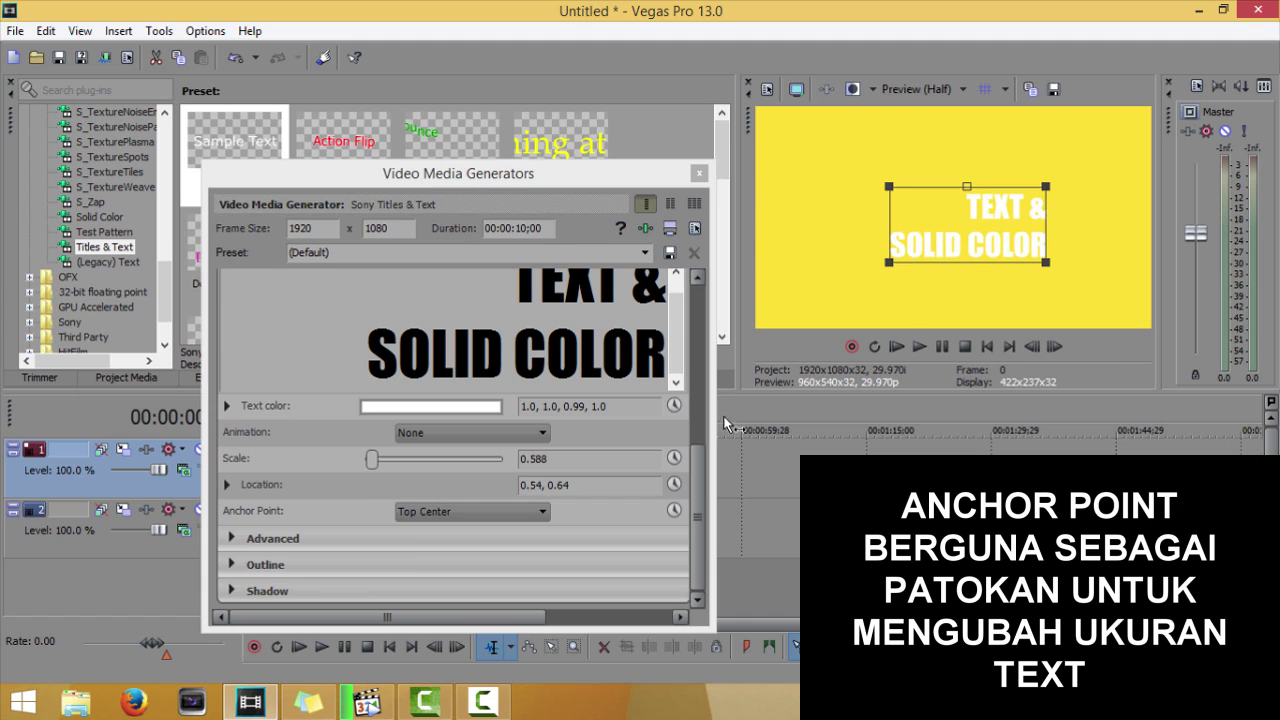
left_click(696, 508)
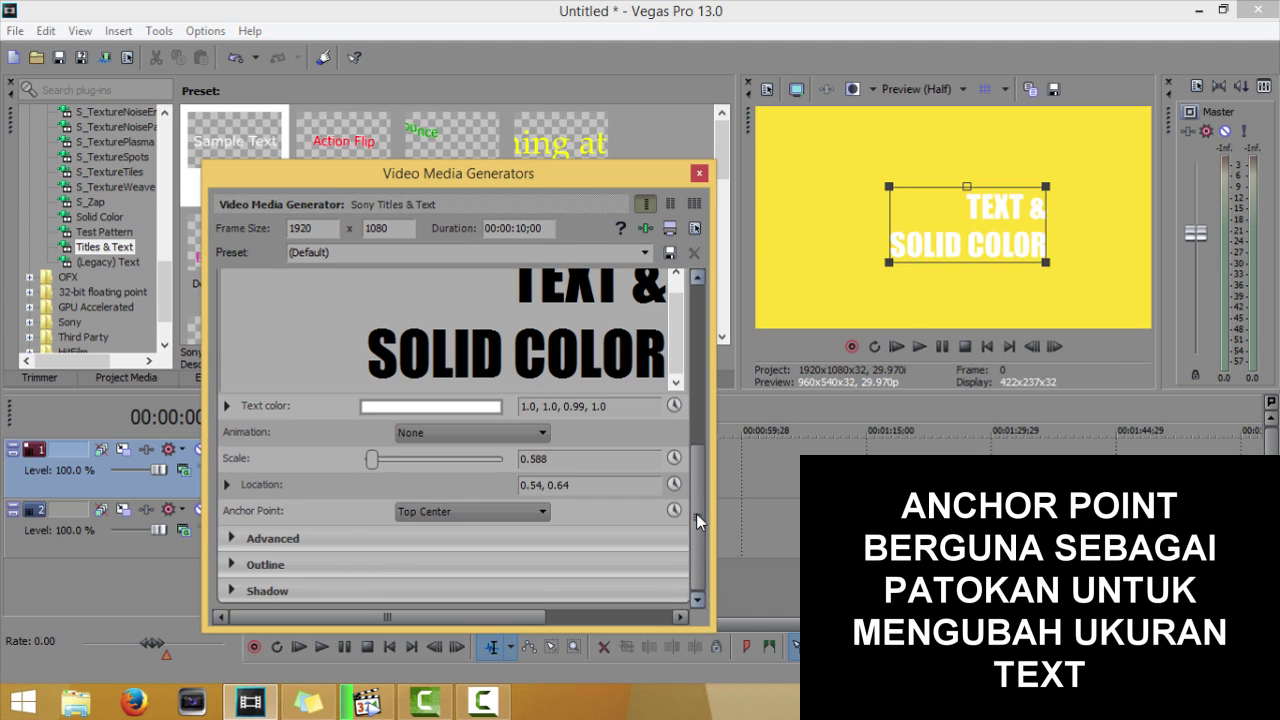
- Apply the Dropping words animation to the text, clear the view of the timeline and play the title from its start
left_click(484, 433)
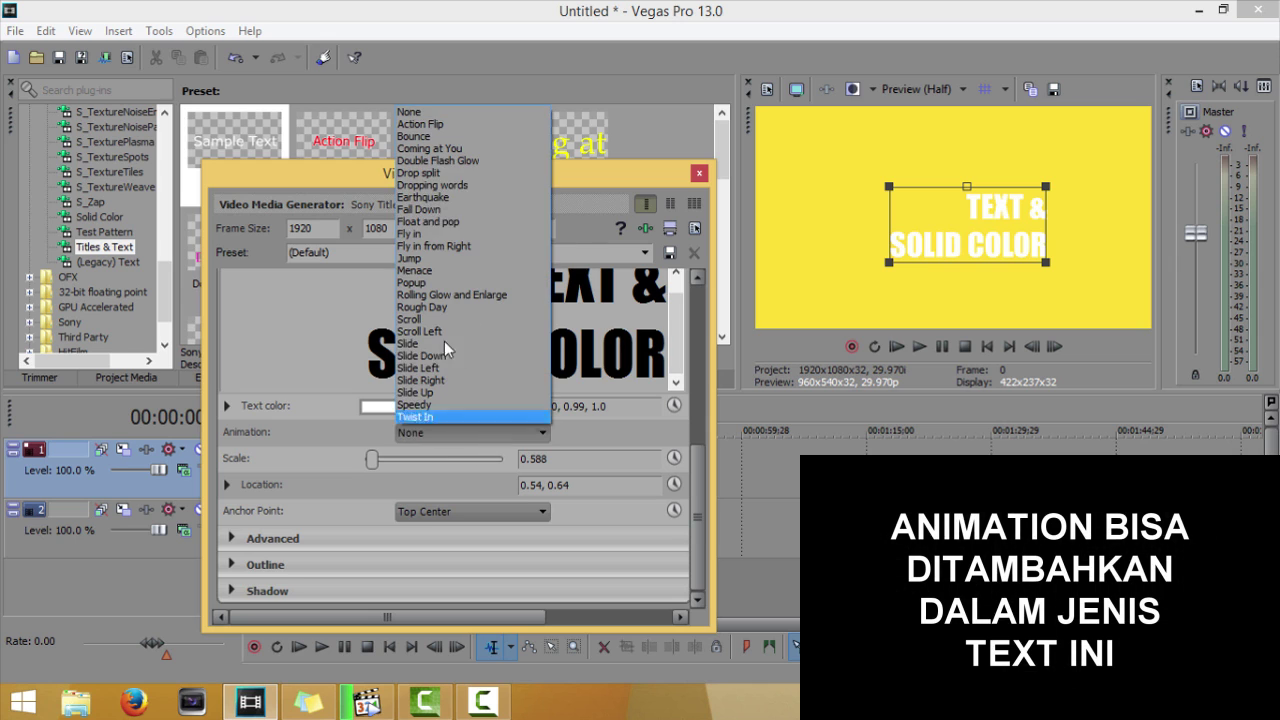
left_click(452, 184)
left_click_drag(512, 195, 701, 251)
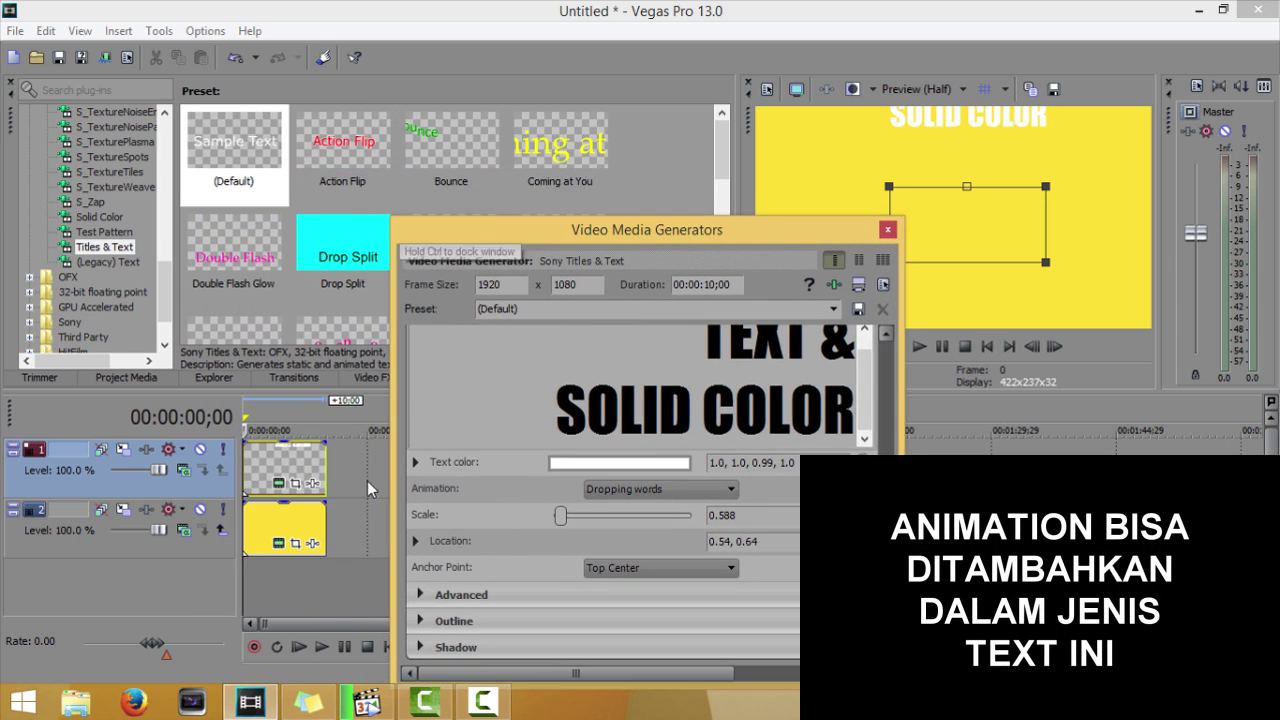
left_click_drag(765, 233, 730, 240)
left_click(246, 463)
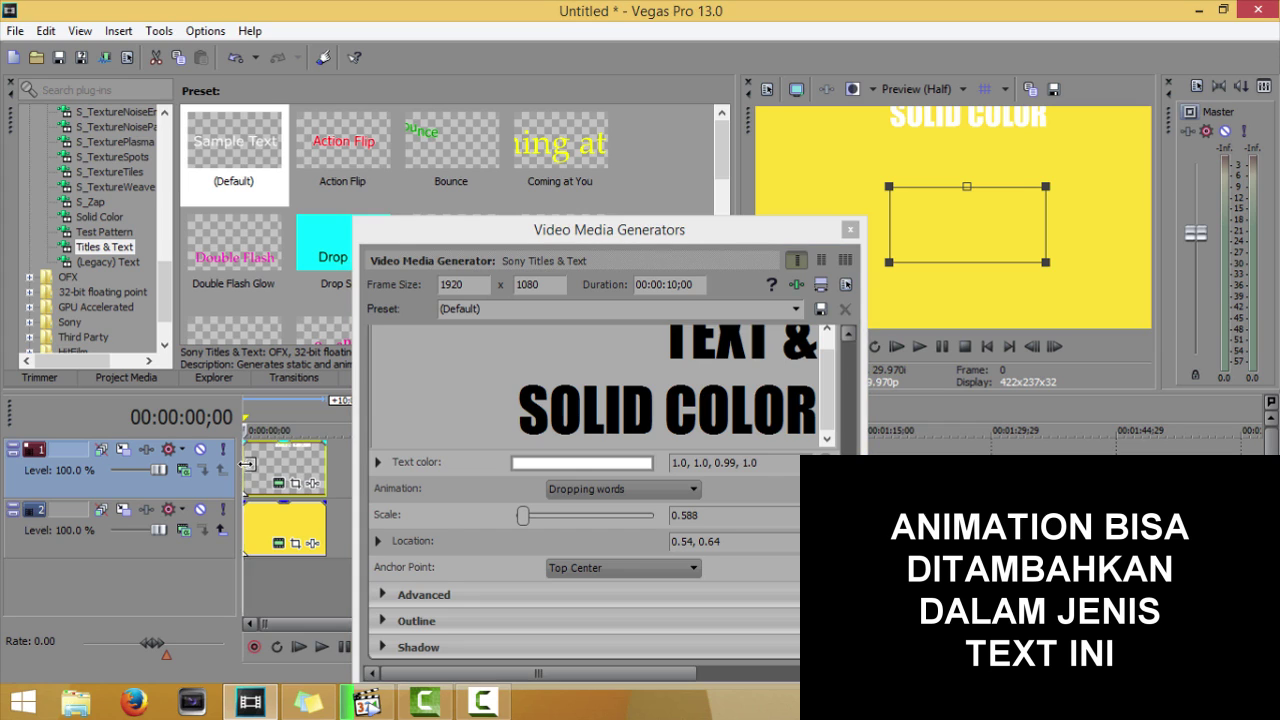
key("space")
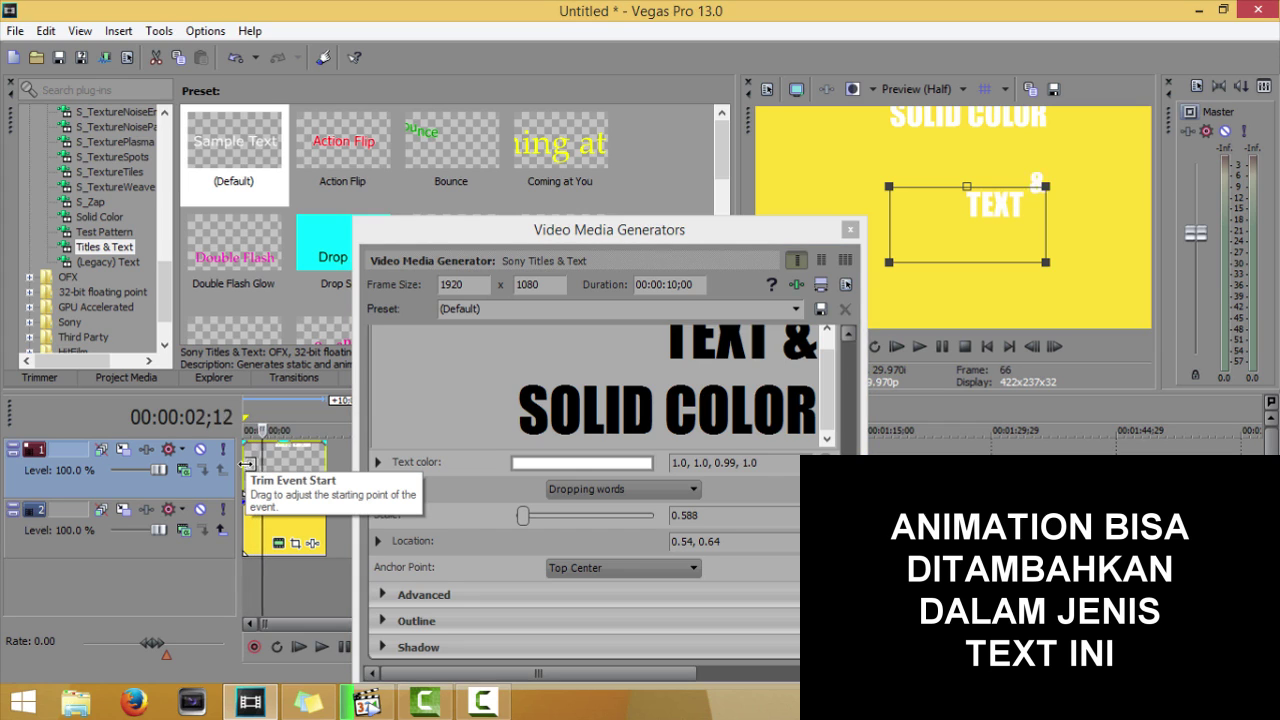
key("space")
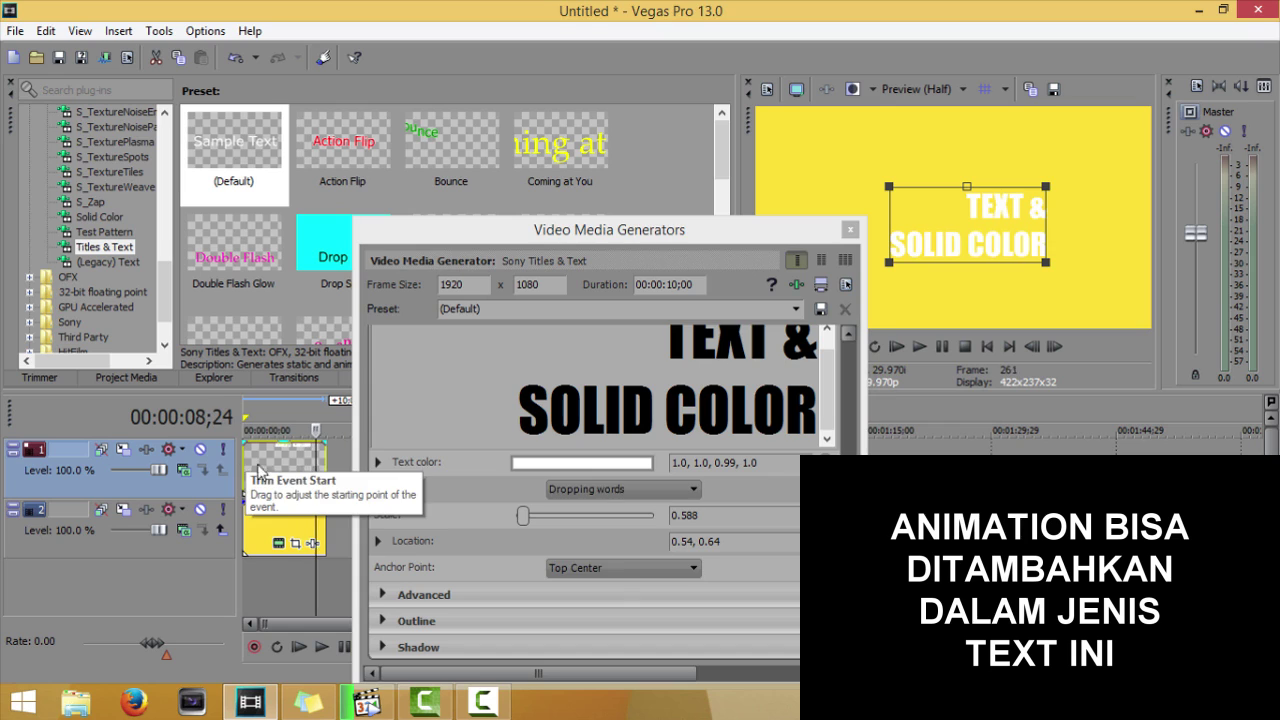
- Switch the text animation to Scroll Left and play the title from near its start
left_click(615, 489)
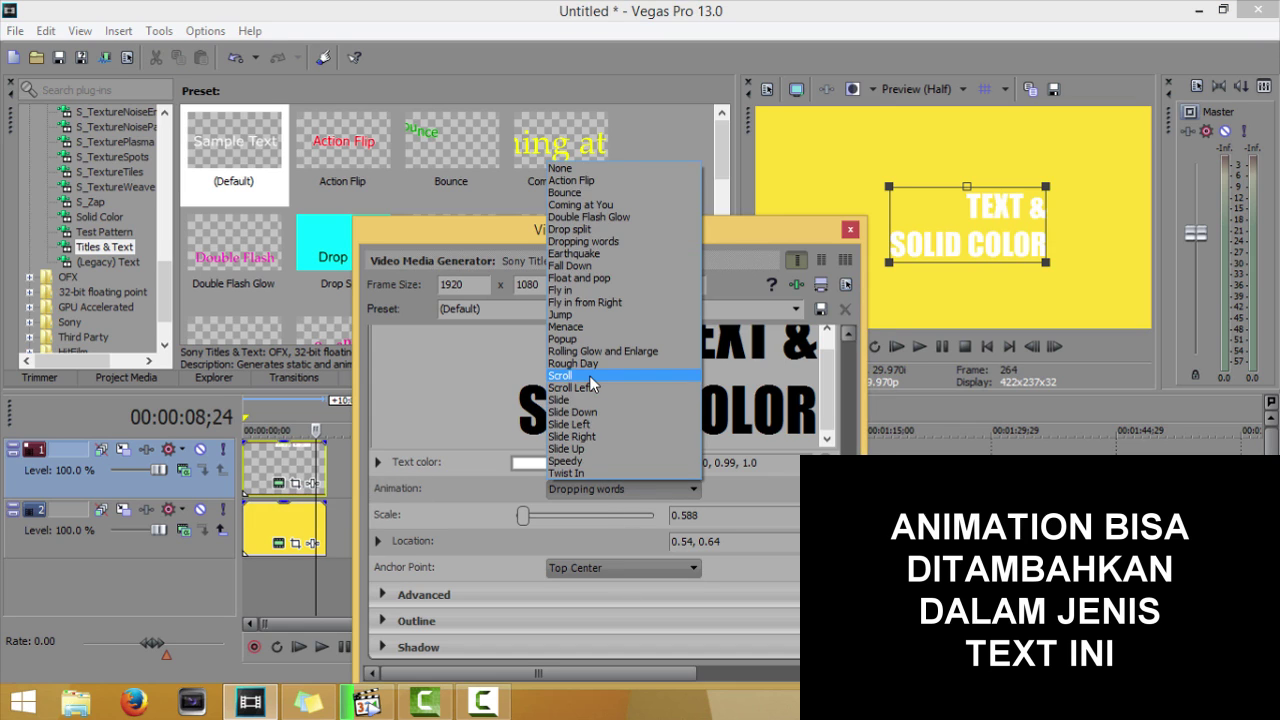
left_click(589, 388)
left_click(252, 472)
key("space")
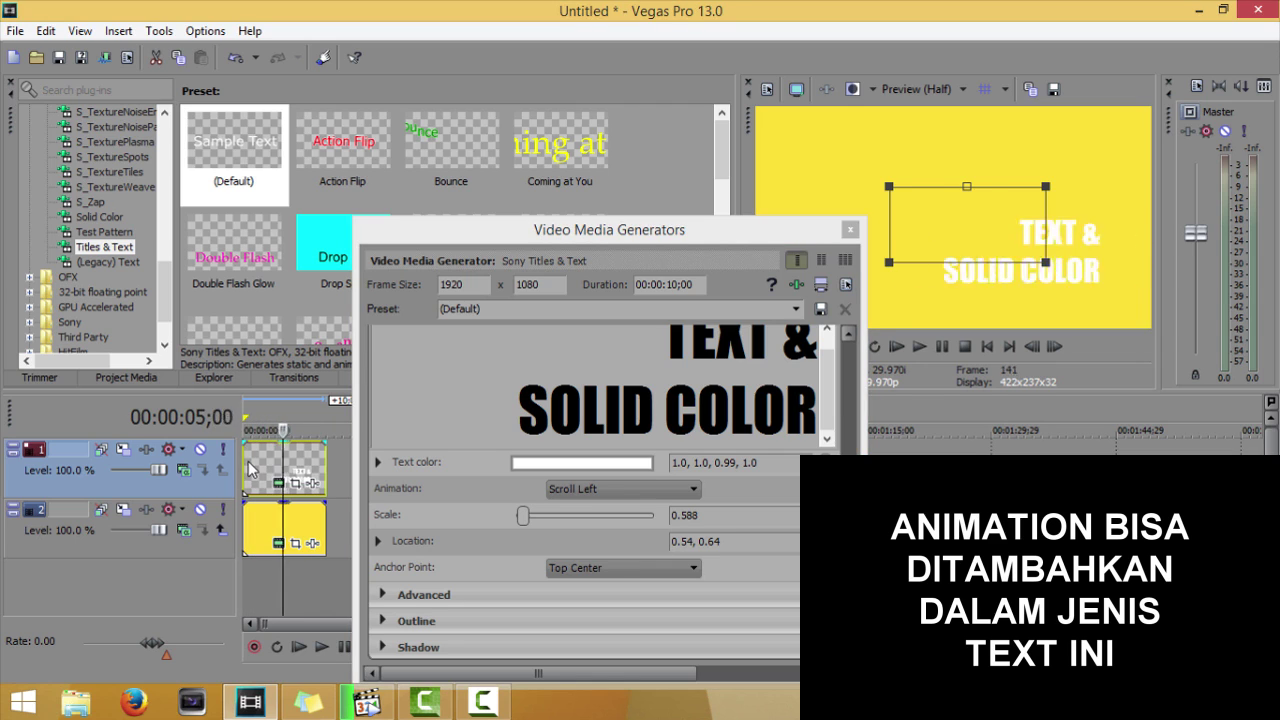
- Change the text animation to Speedy and preview it by playing the title event
left_click(580, 490)
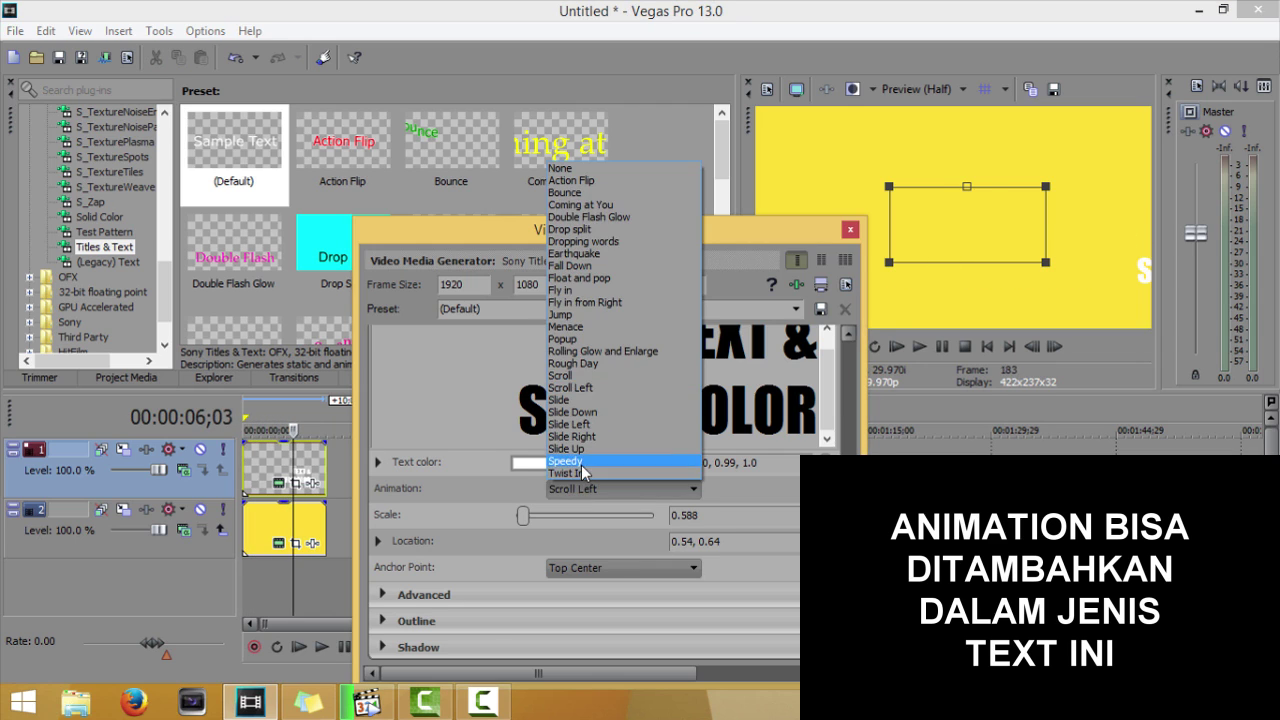
left_click(581, 461)
left_click(264, 469)
key("space")
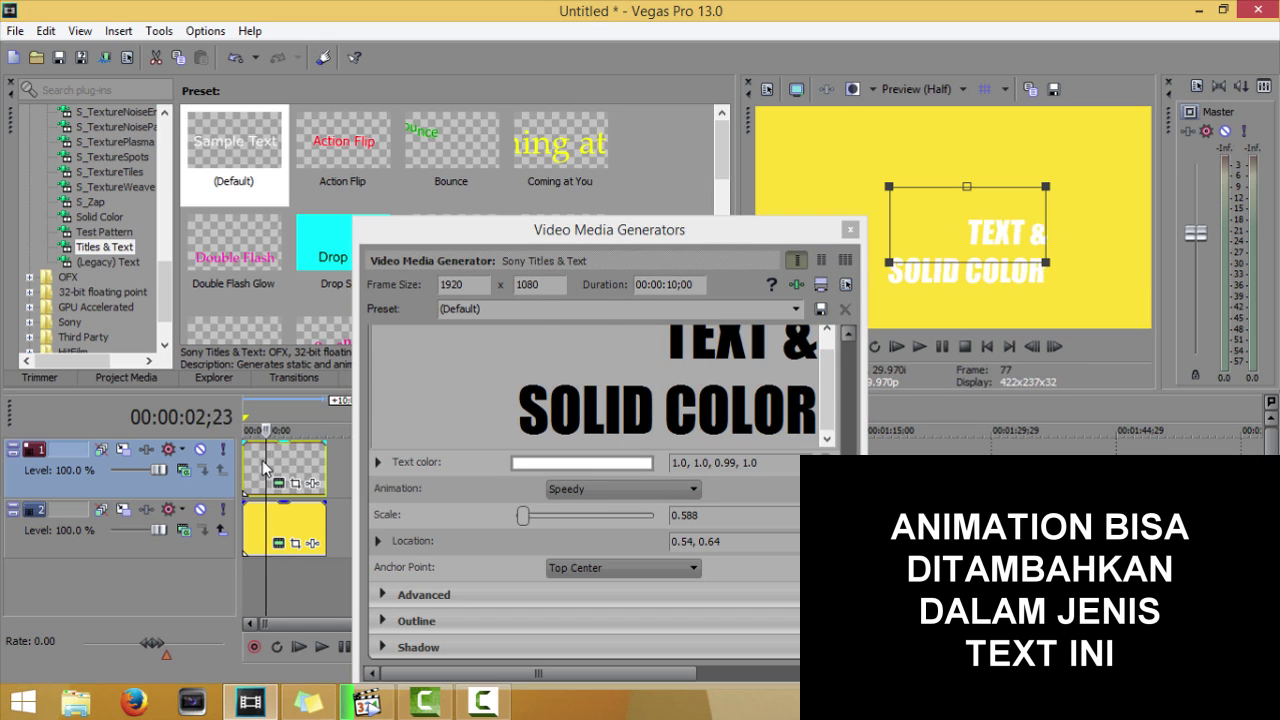
- Try the Coming at You animation on the text and replay the title to preview the effect
left_click(590, 490)
left_click(622, 206)
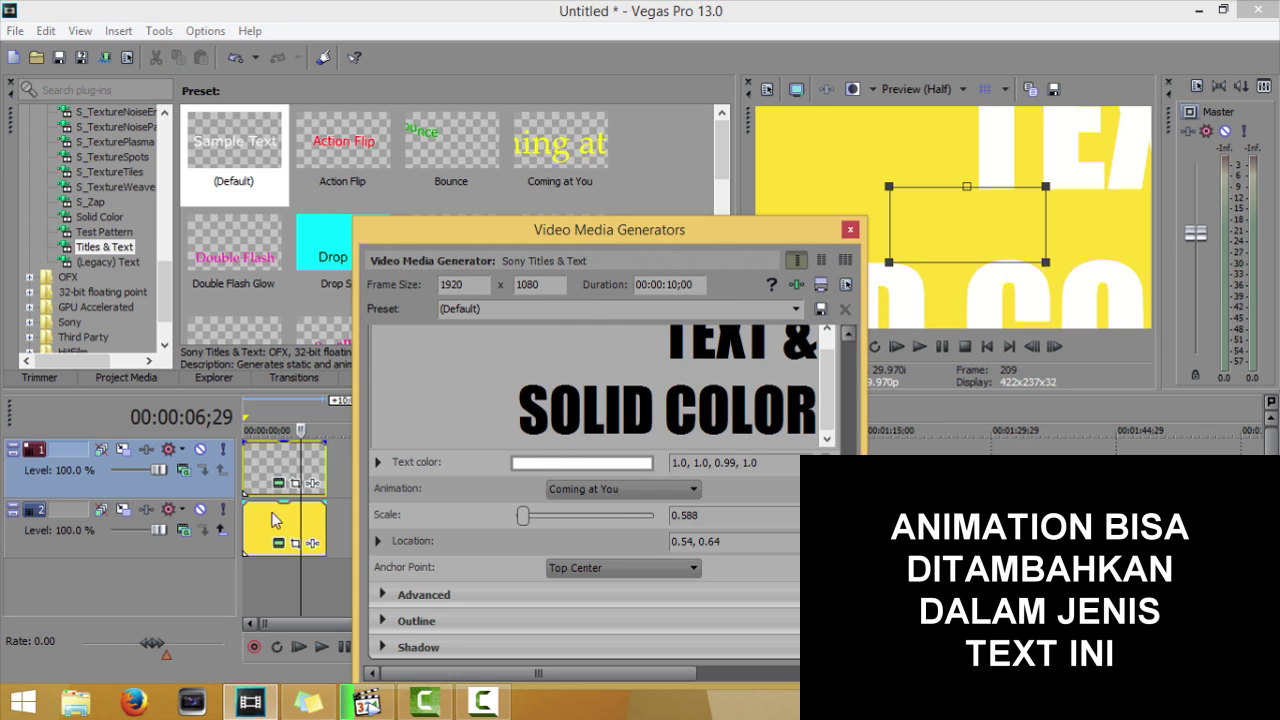
left_click(249, 478)
key("space")
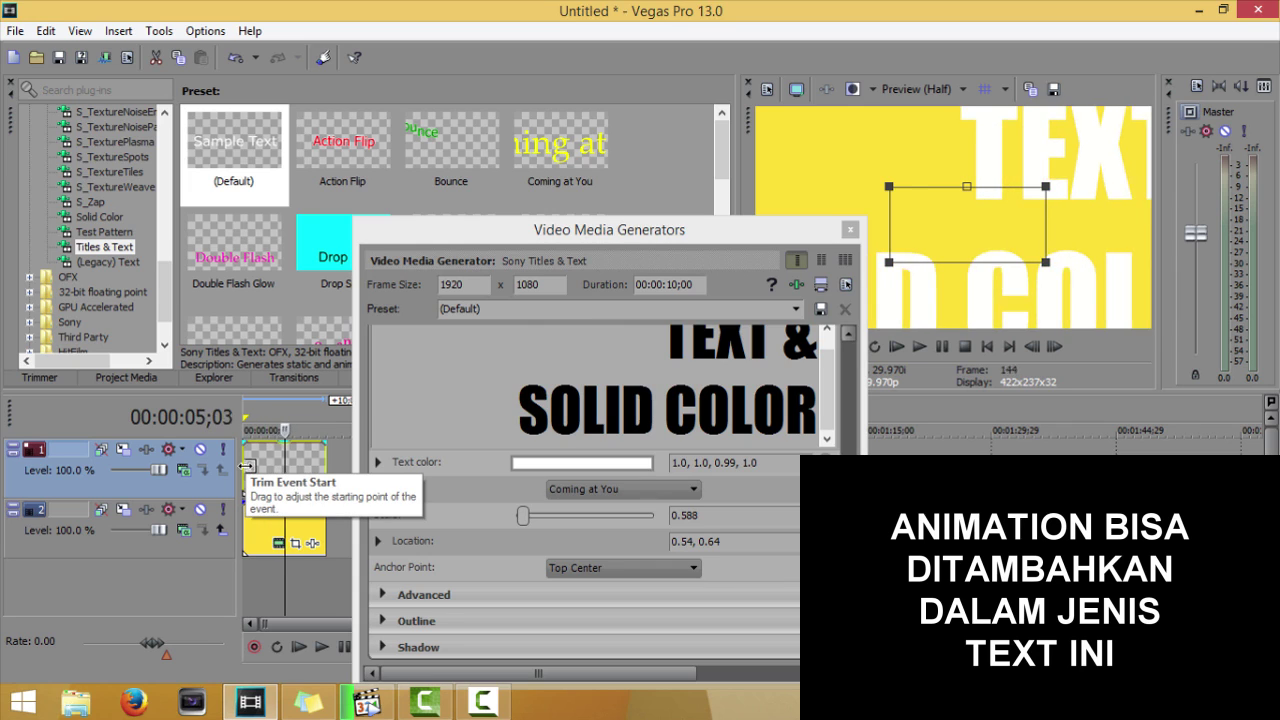
key("j")
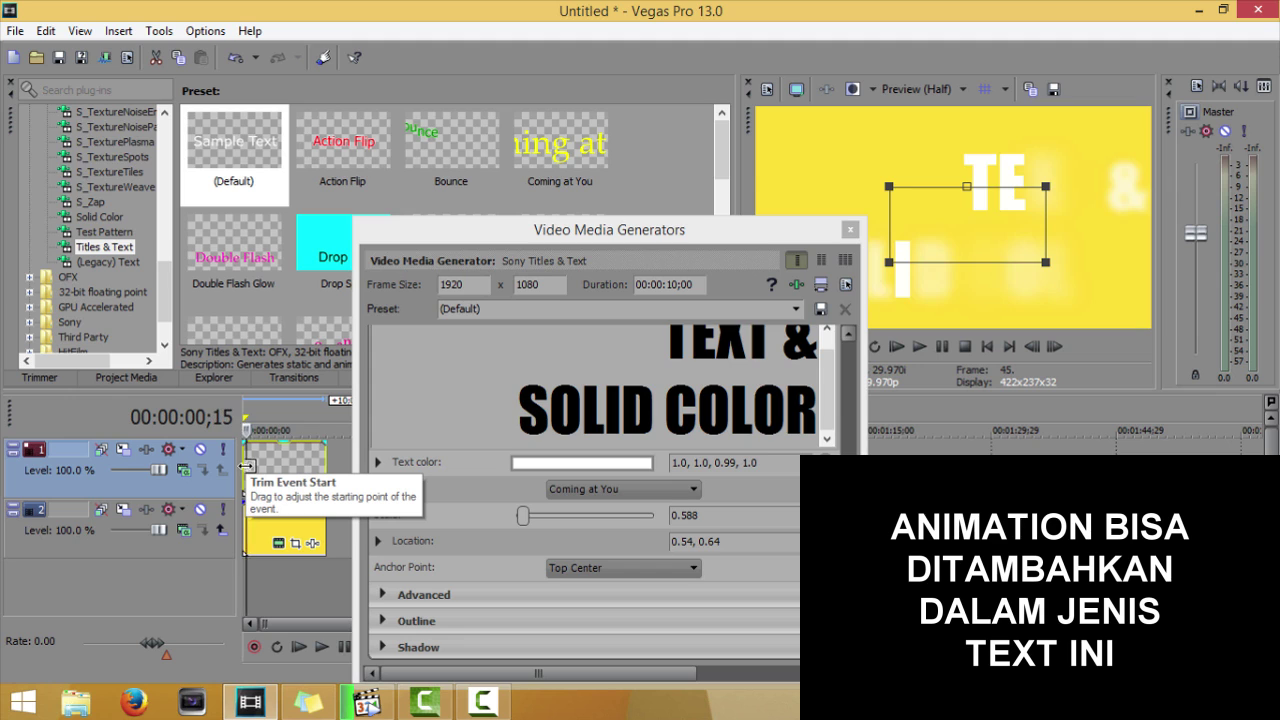
key("l")
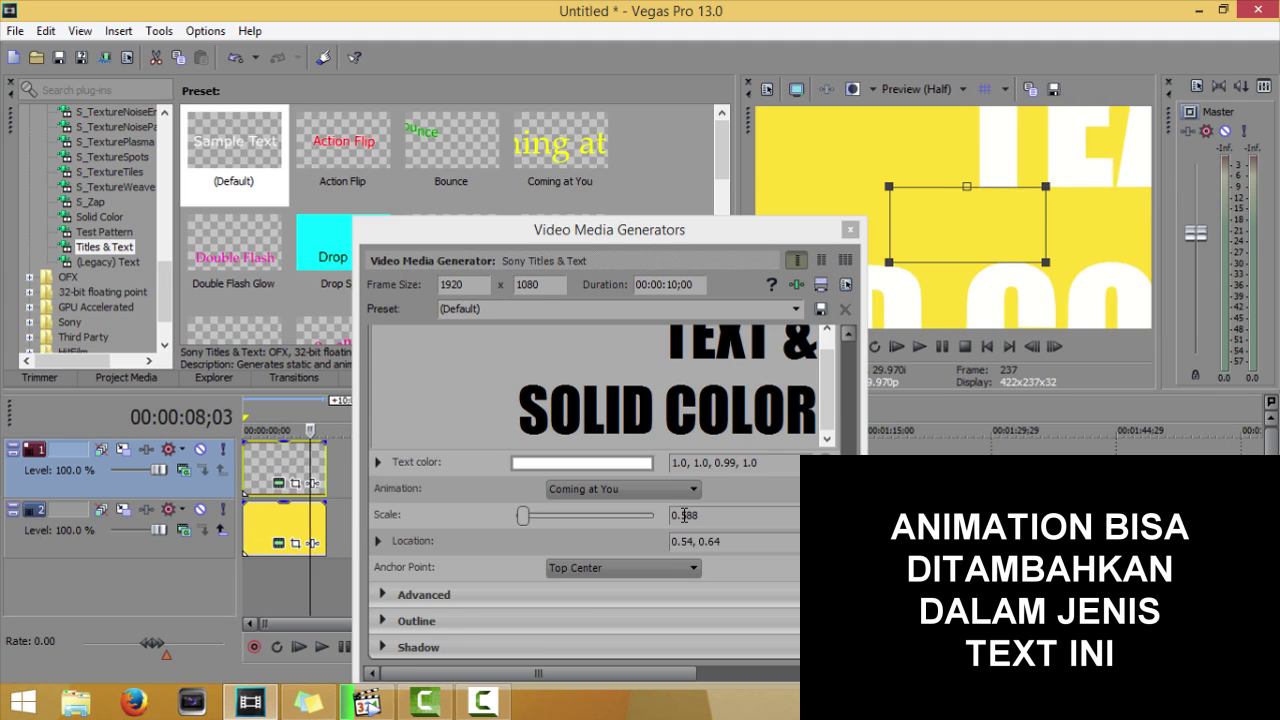
- Try the Bounce animation on the text and play the title from its start
left_click(636, 492)
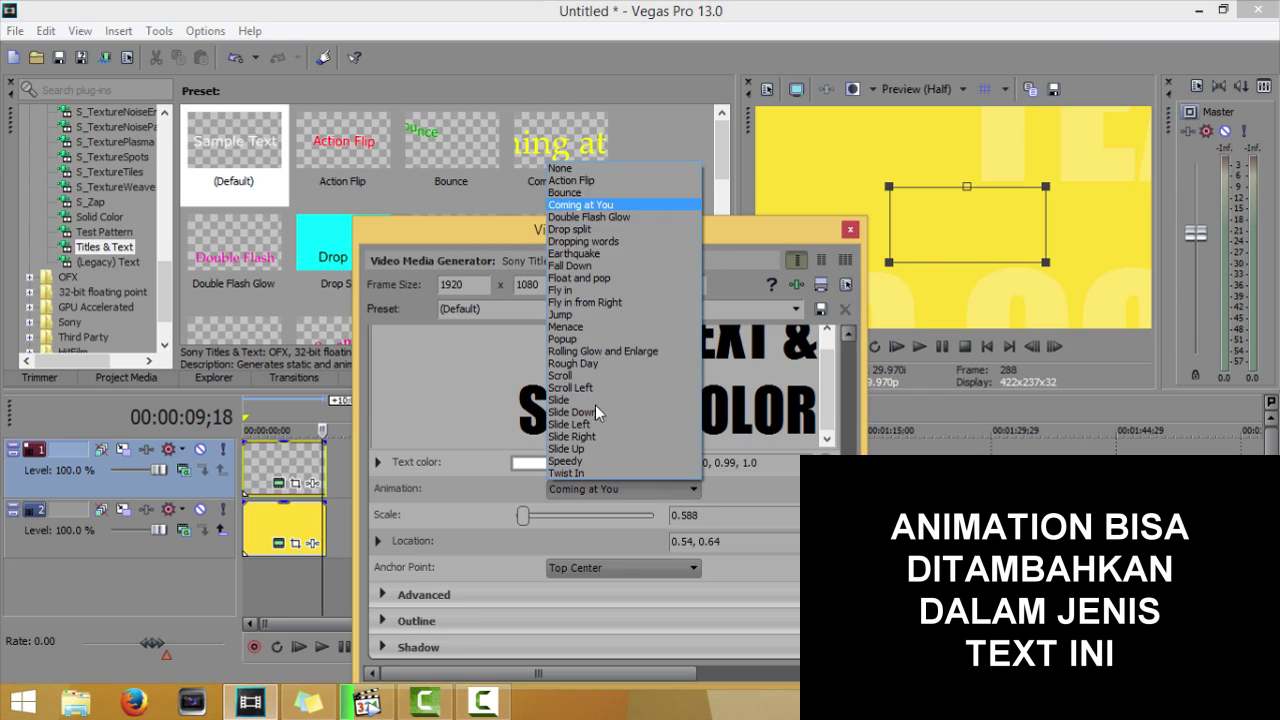
left_click(623, 192)
left_click(240, 465)
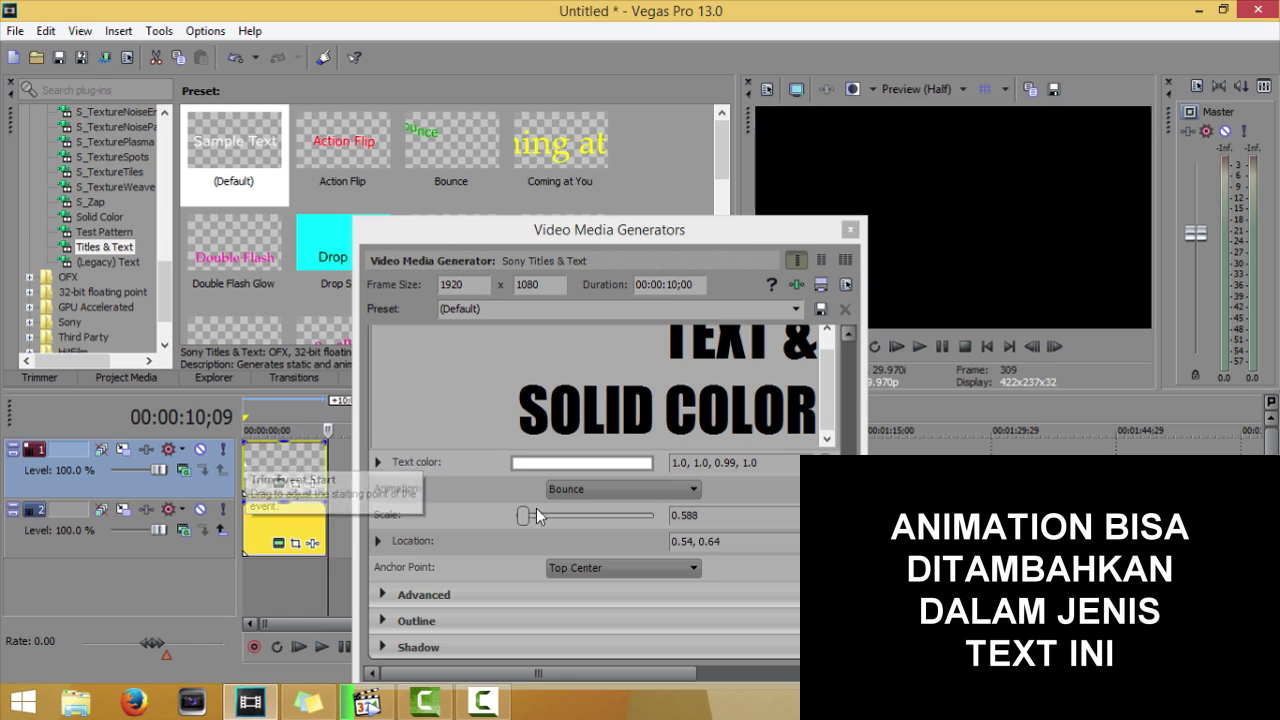
- Set the text animation to None and place the playhead at about 00:00:05;12 on the title event
left_click(591, 484)
left_click(613, 170)
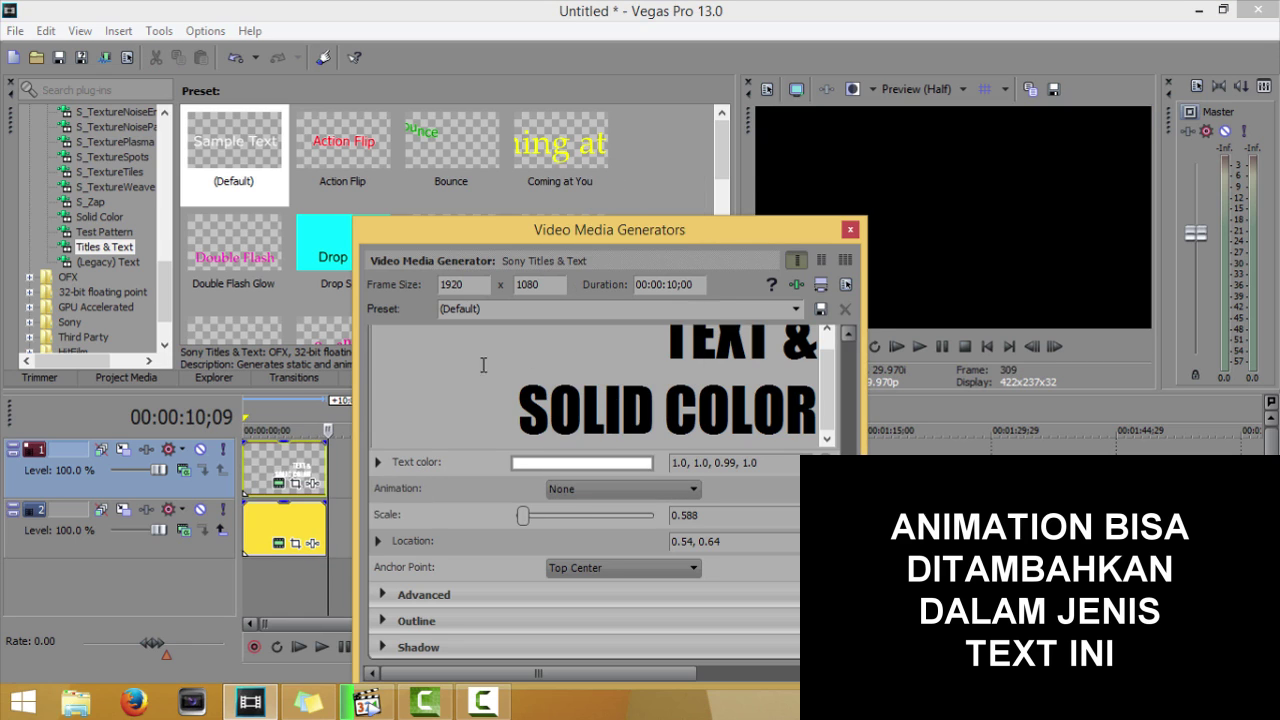
left_click(288, 458)
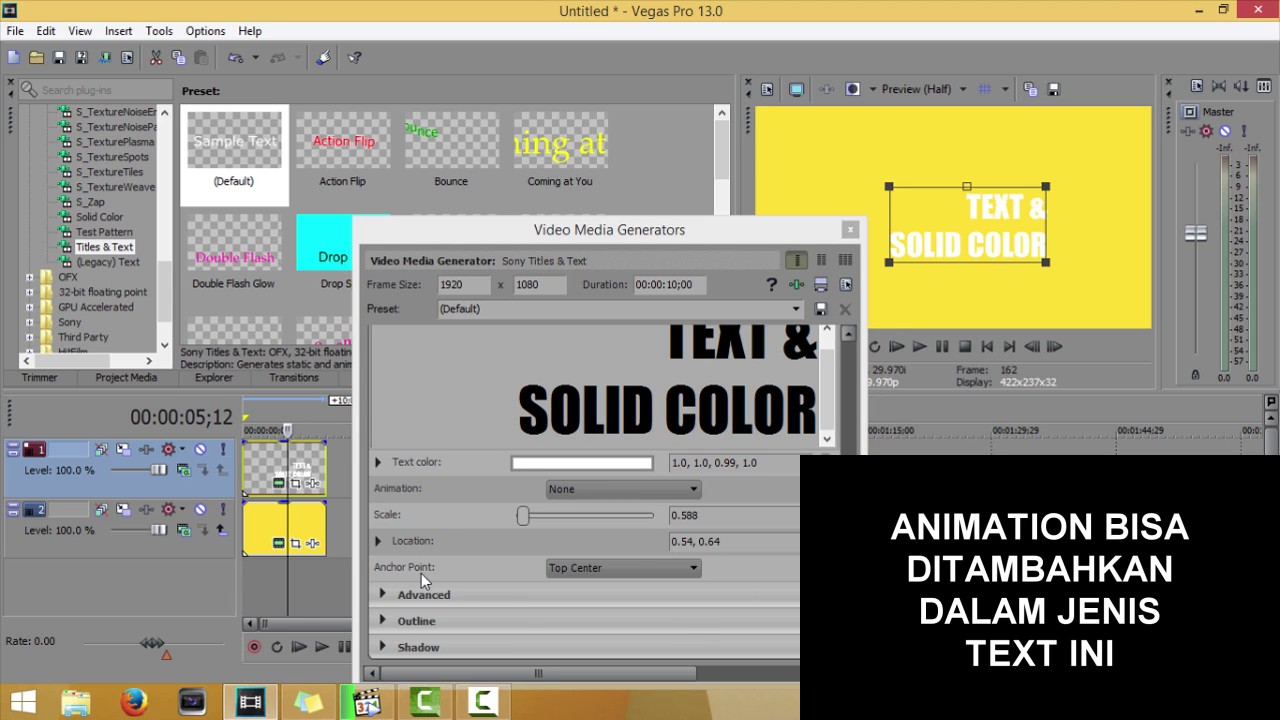
- Expand the Advanced text options and give the title an opaque blue background of 0.0, 0.12, 0.98, 1.0
left_click(382, 597)
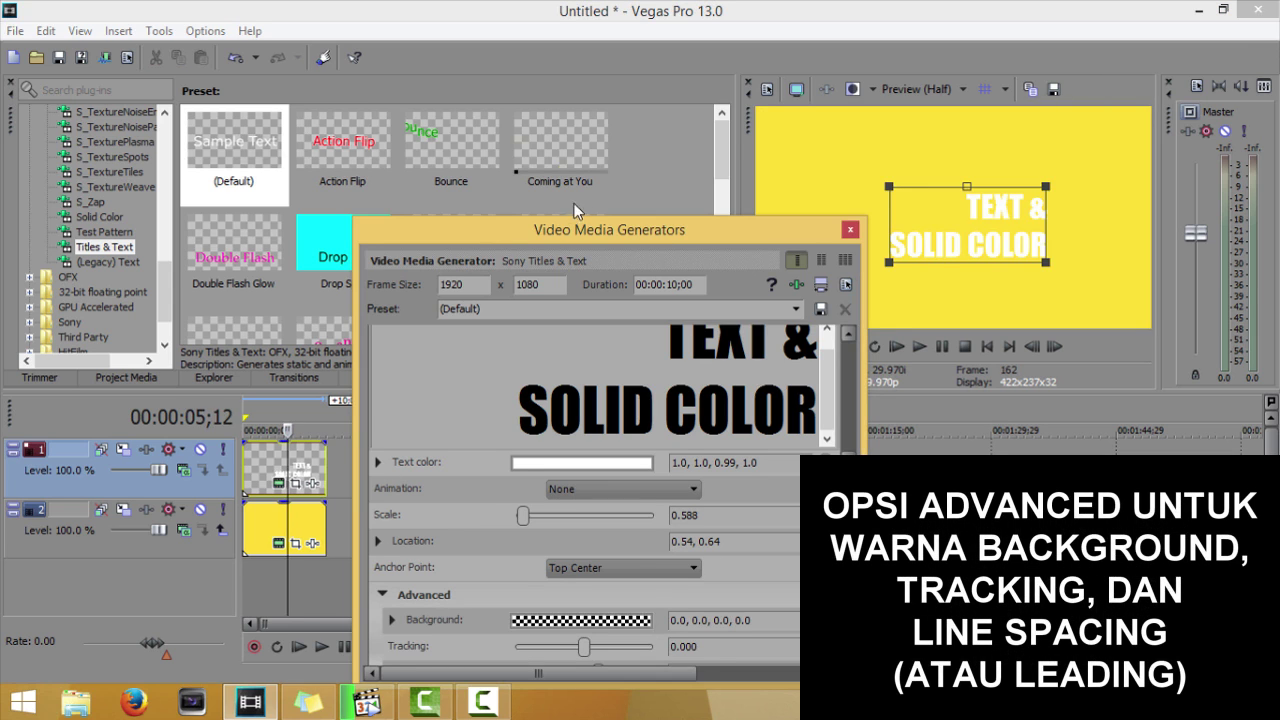
left_click_drag(576, 226, 450, 164)
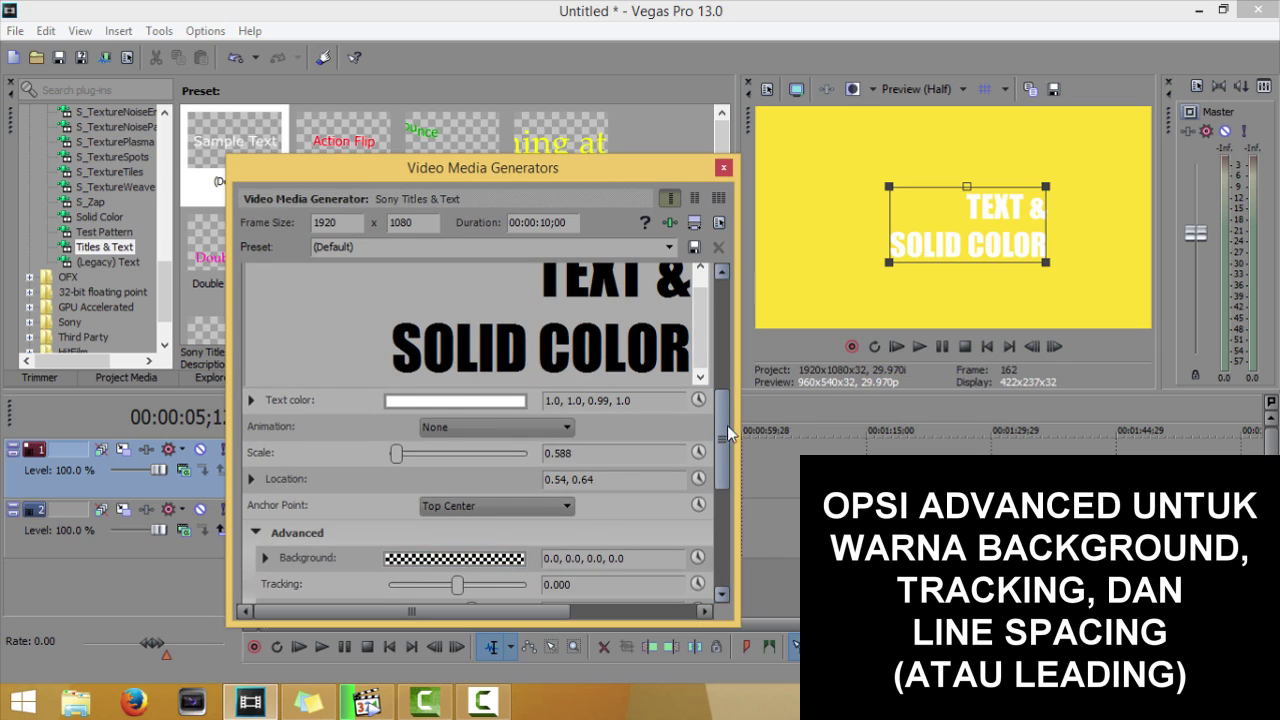
left_click_drag(728, 428, 711, 545)
left_click(401, 482)
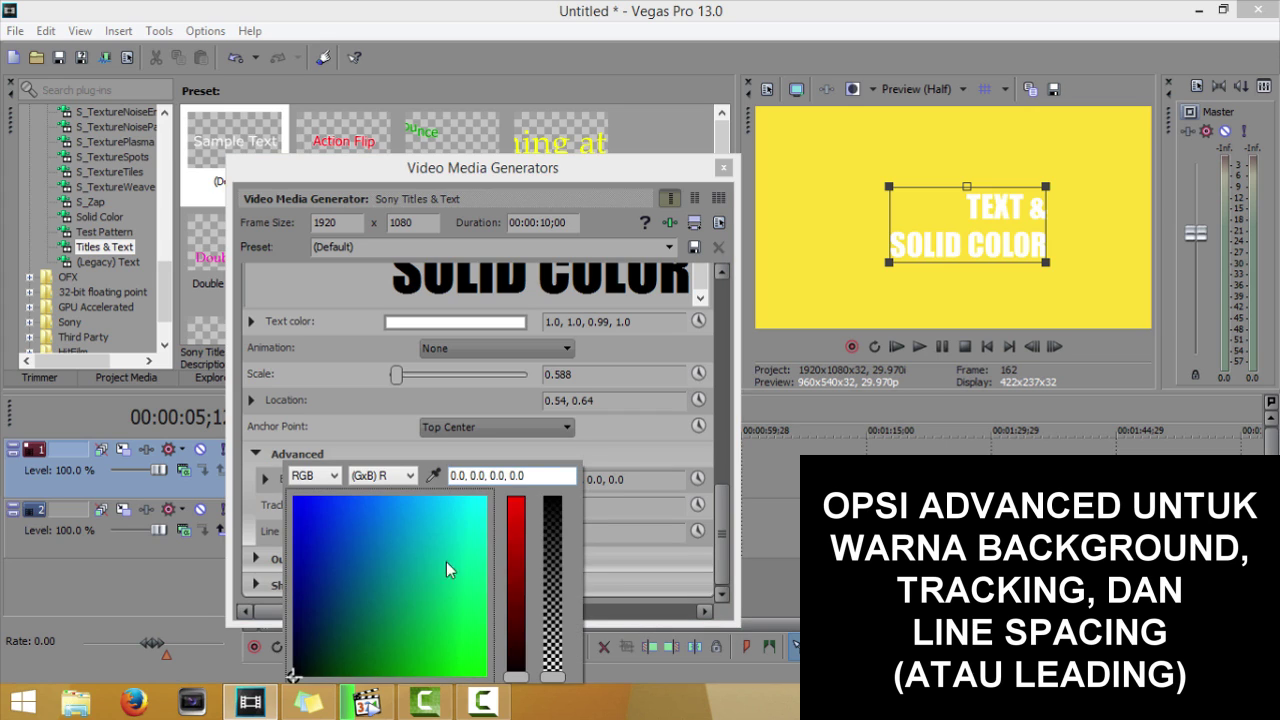
left_click(345, 549)
left_click(316, 503)
left_click_drag(557, 680, 590, 487)
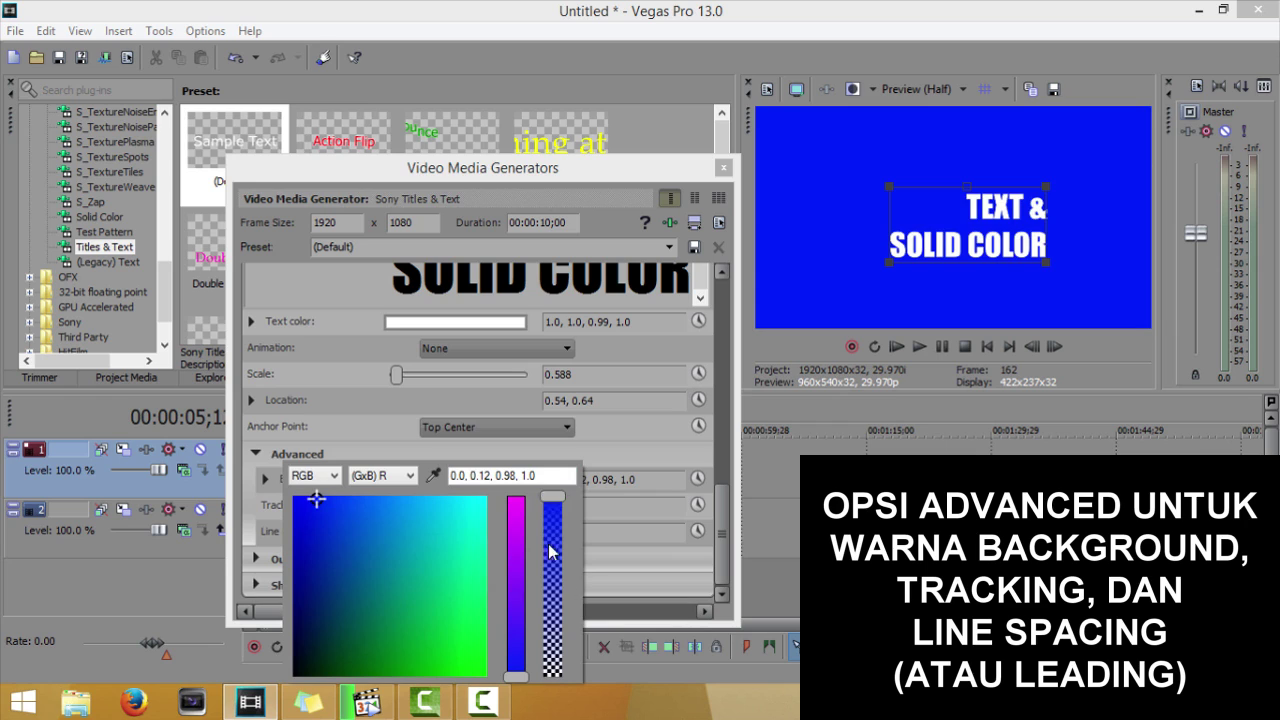
- Try other background colors, ending on turquoise made fully transparent at 0.0, 0.96, 0.87, 0.0
left_click(414, 514)
left_click(414, 620)
left_click(293, 550)
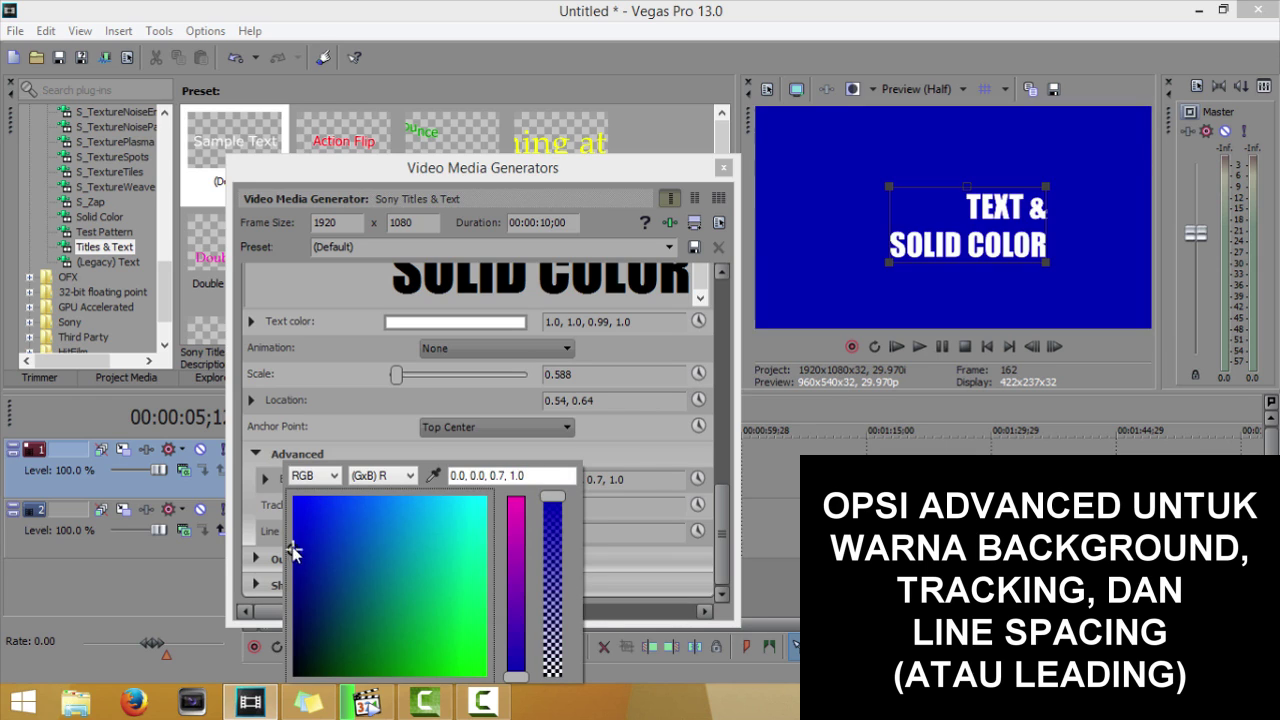
left_click(389, 553)
left_click(479, 520)
left_click_drag(565, 510, 554, 680)
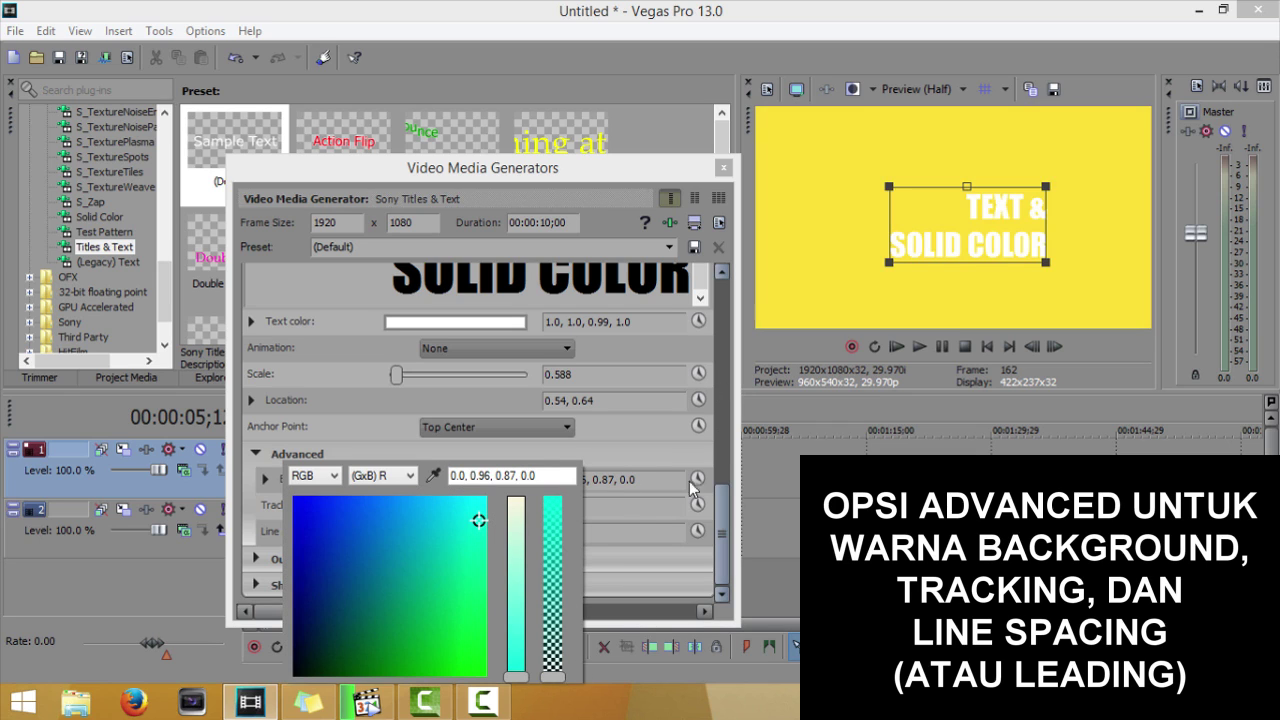
left_click(620, 441)
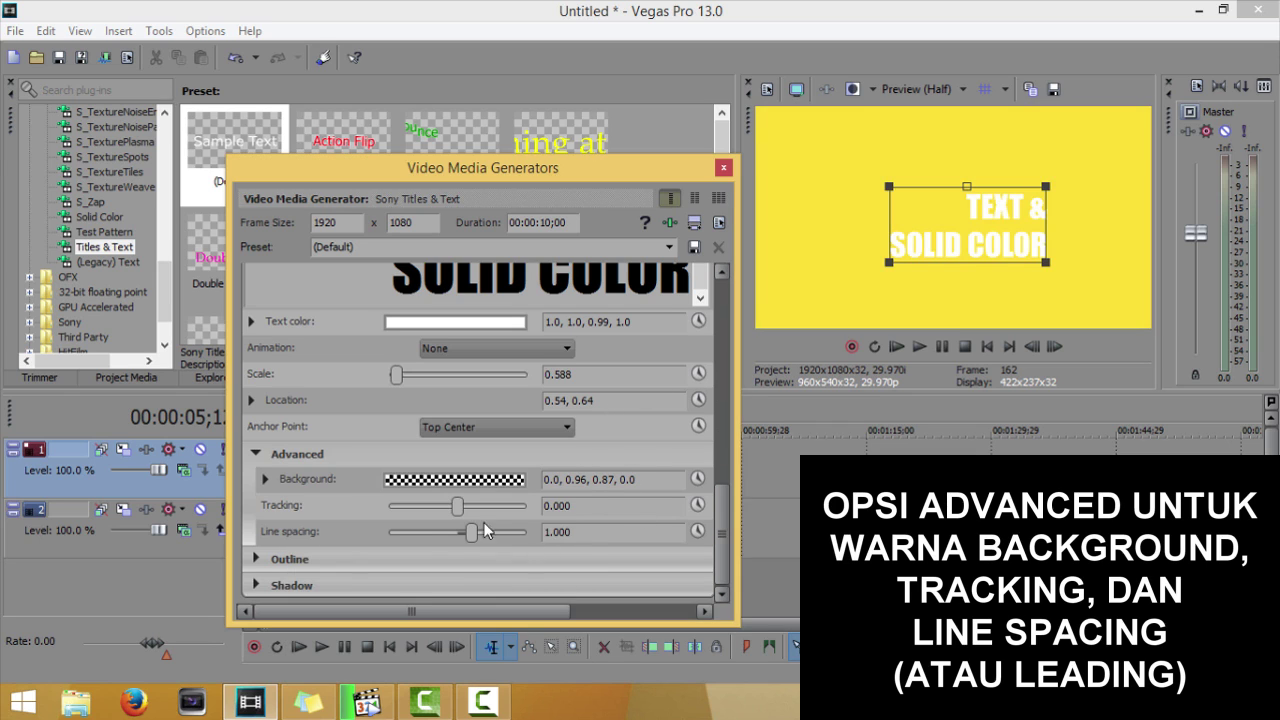
- Adjust the text's tracking to about 0.034 and its line spacing to about 0.782
left_click_drag(460, 510, 471, 540)
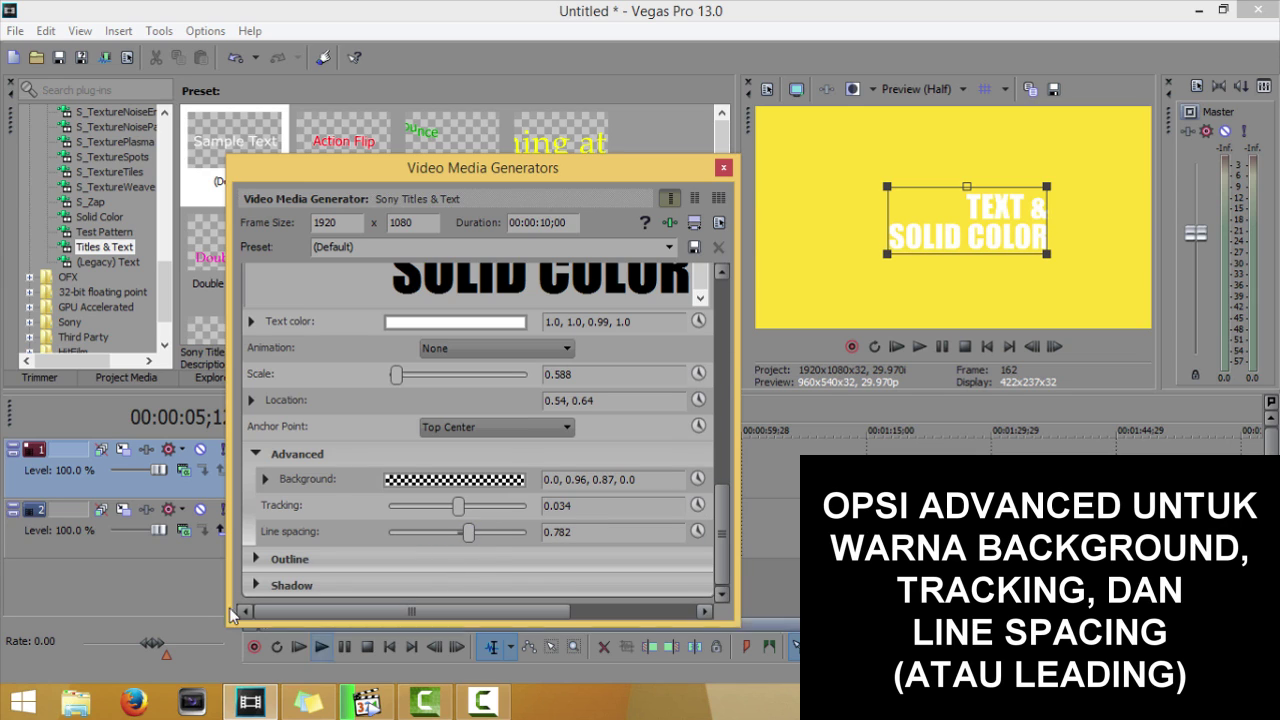
- Give the text a magenta outline of 1.0, 0.15, 0.88, 1.0 with a width of 10.000
left_click(256, 559)
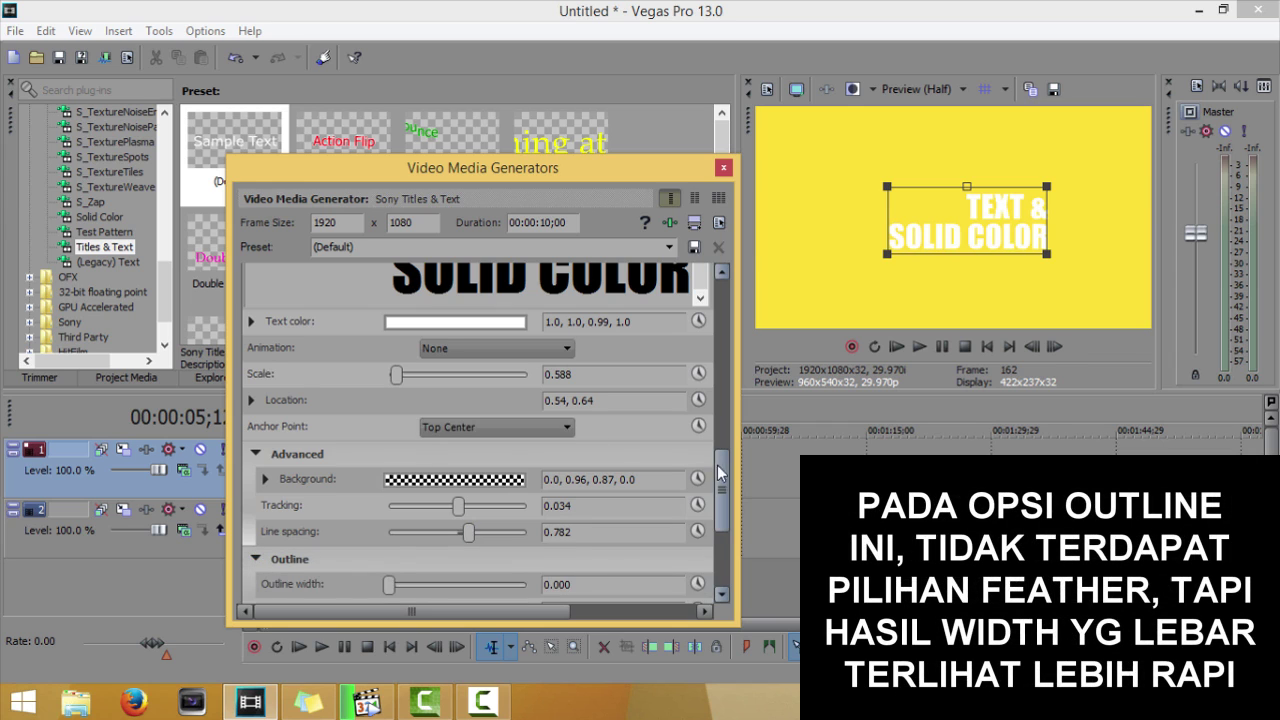
scroll(721, 474, "down", 1)
left_click(450, 558)
left_click(322, 520)
left_click(672, 505)
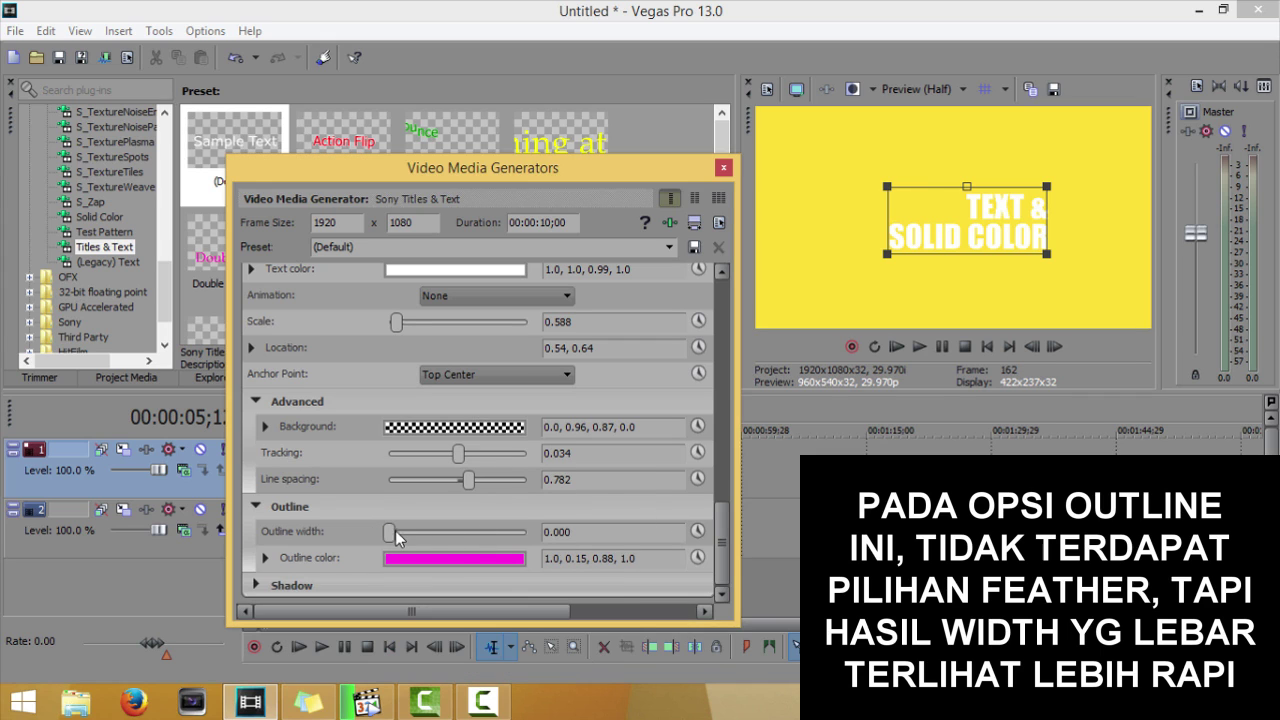
left_click_drag(409, 533, 639, 532)
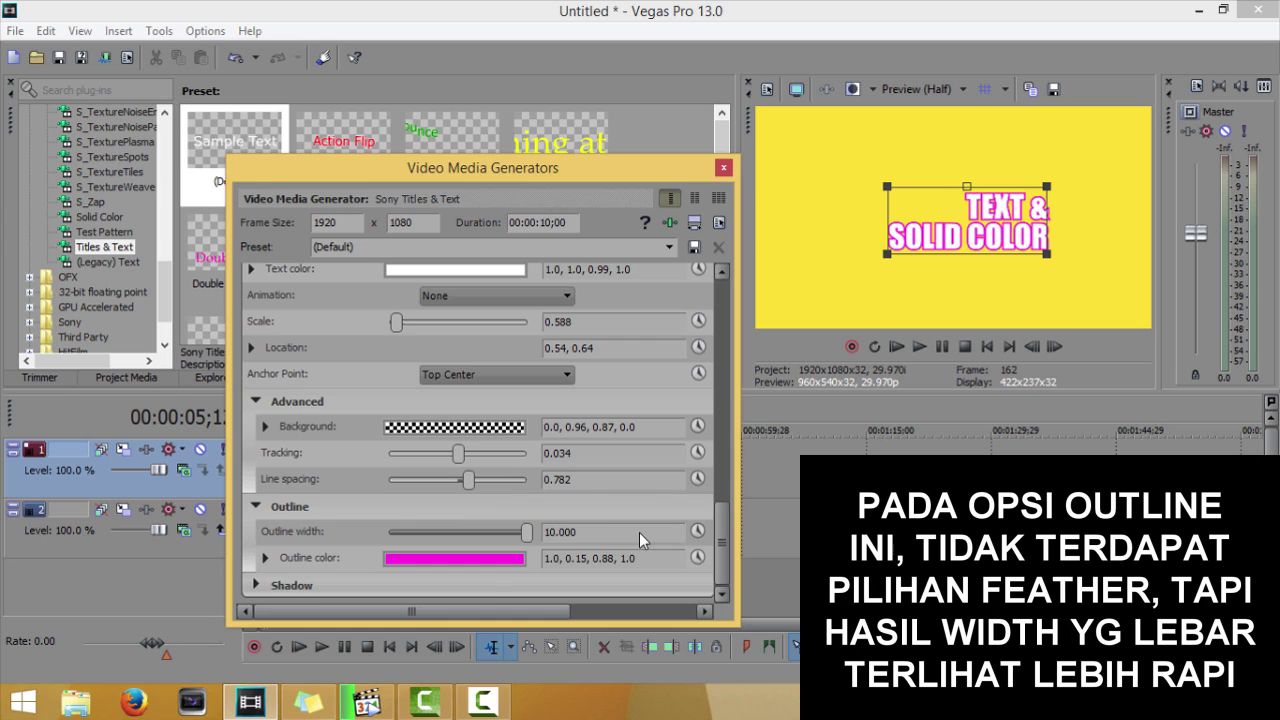
- Try different outline colors for the text and settle on magenta 1.0, 0.14, 0.85, 1.0
left_click(508, 568)
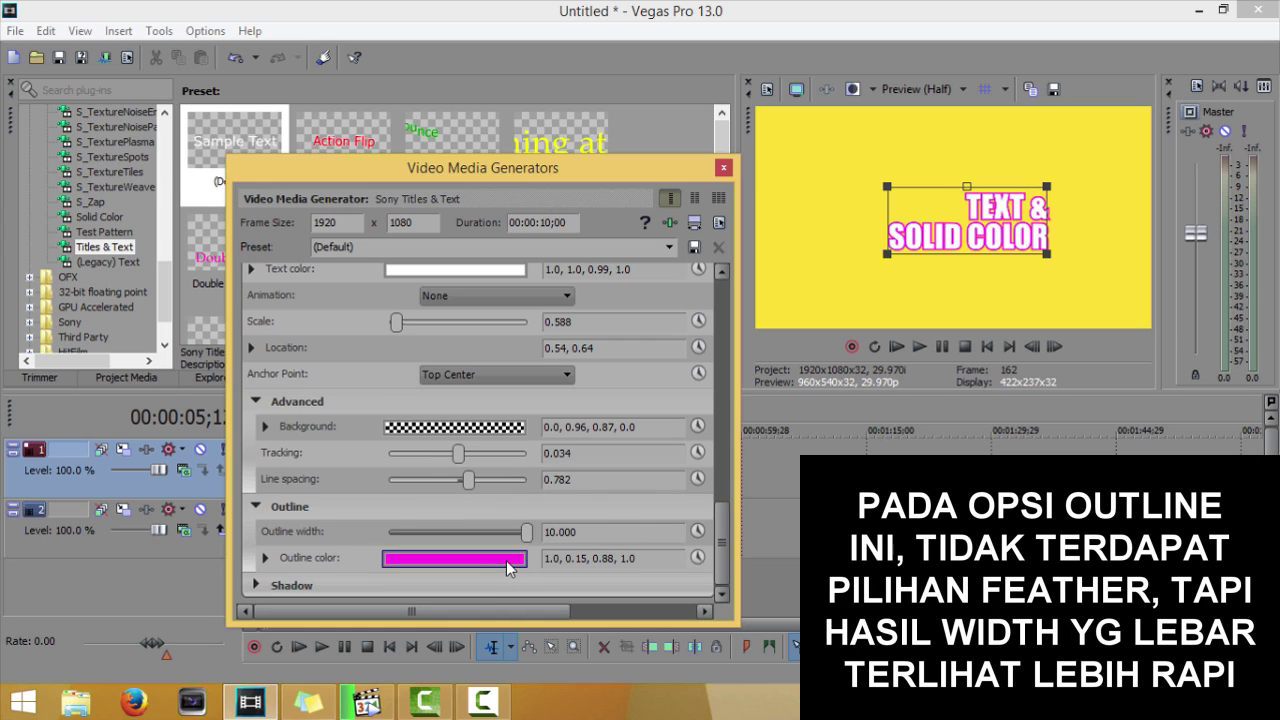
left_click(324, 594)
left_click(320, 526)
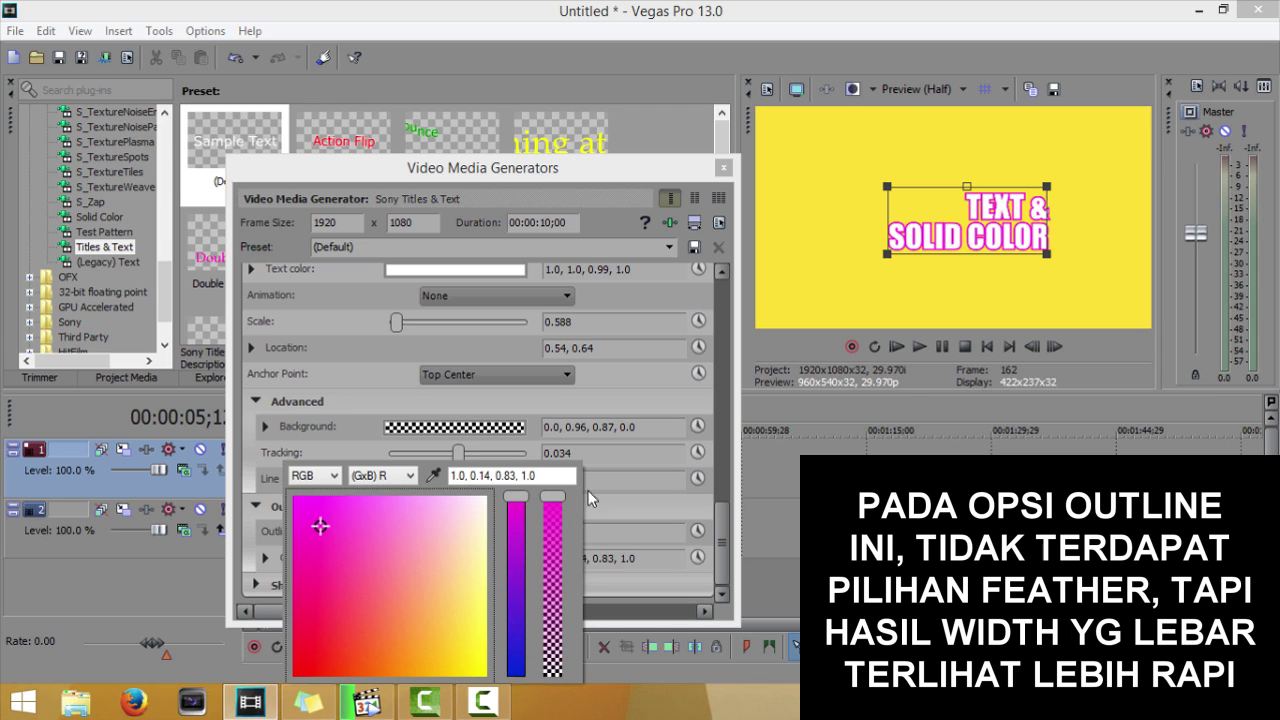
left_click(354, 601)
left_click(321, 522)
left_click(730, 512)
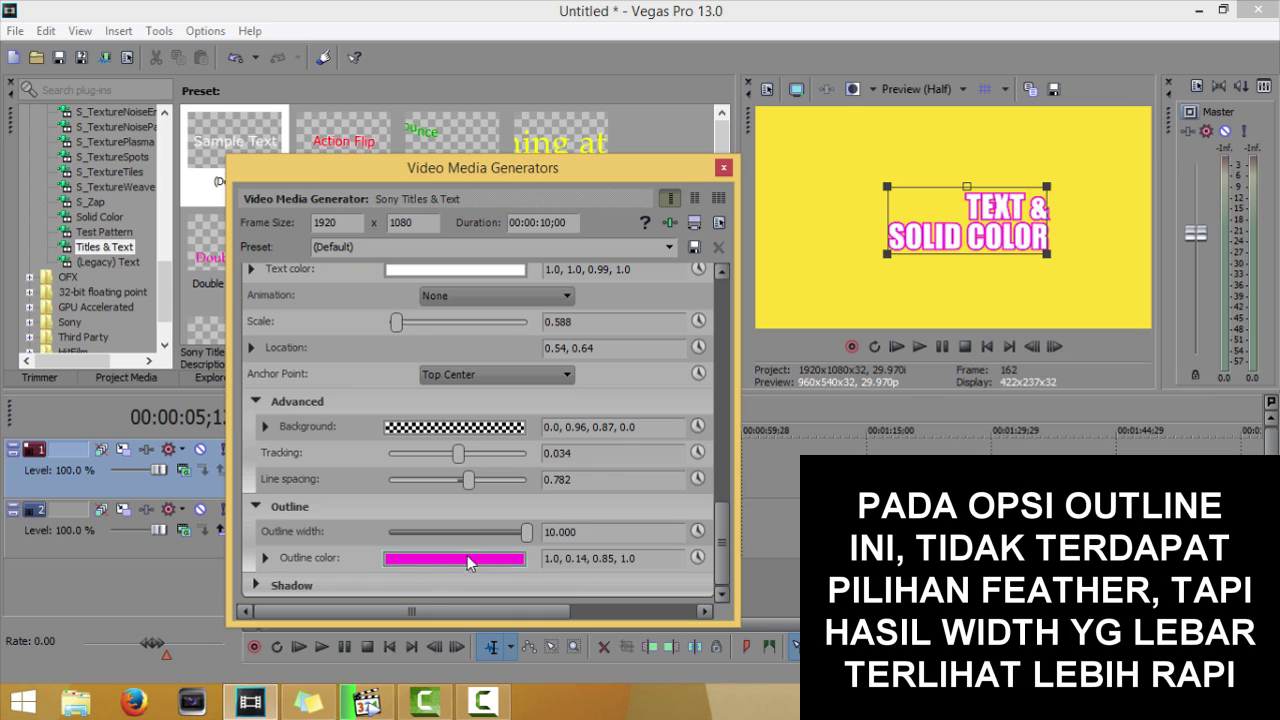
- Reduce the outline width to 0.000 and enable the text's shadow in the Shadow options
left_click(337, 584)
left_click_drag(722, 478, 722, 564)
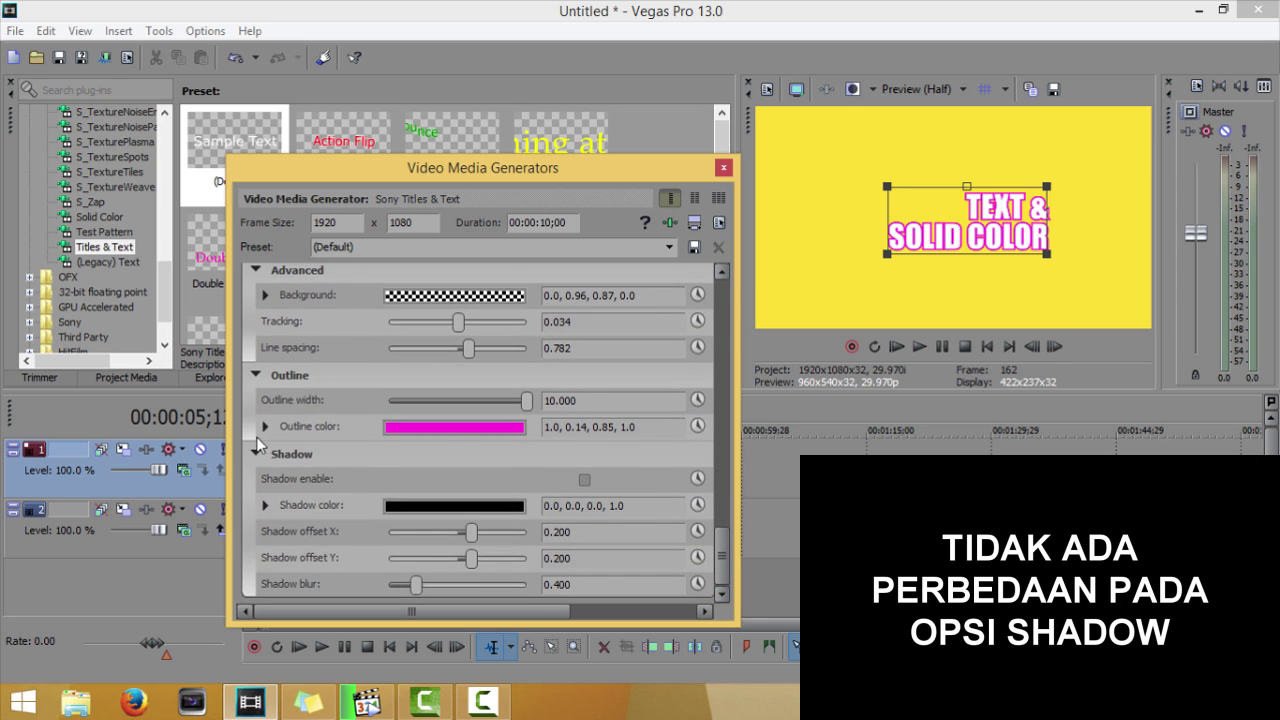
left_click_drag(527, 400, 294, 404)
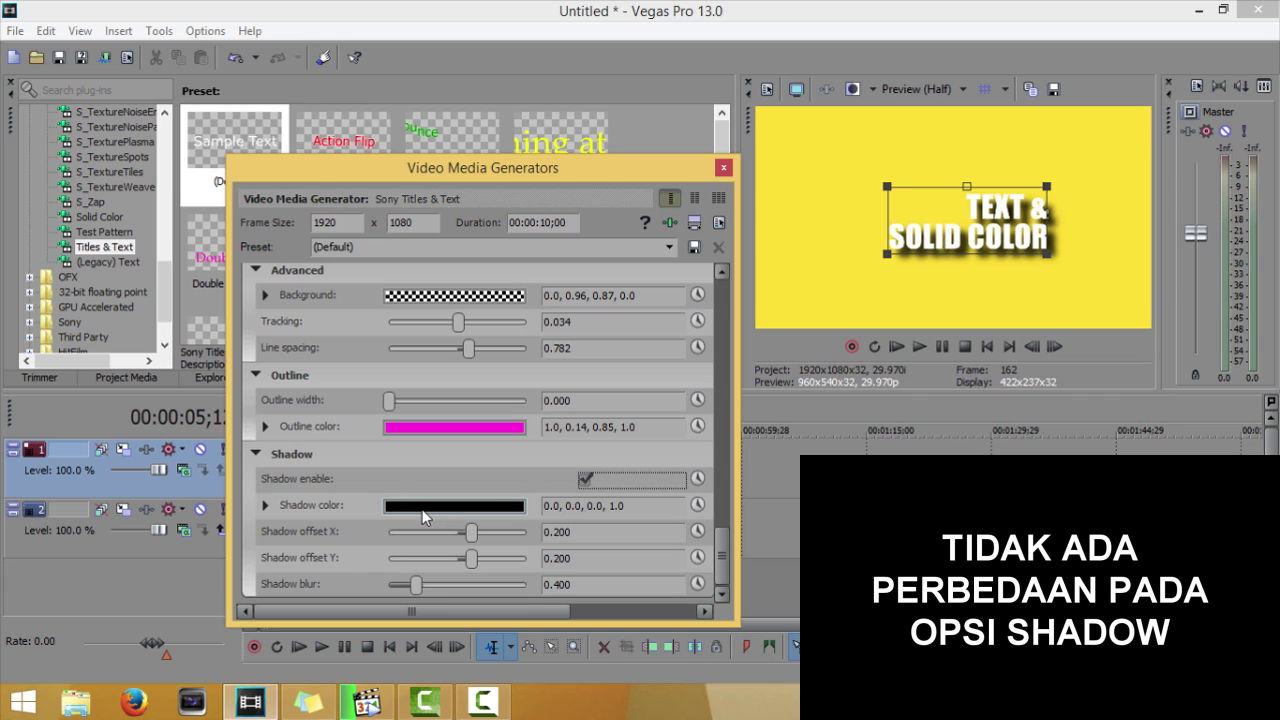
- Set the shadow blur to 0.000 and the shadow's X offset to about 0.469
left_click_drag(418, 589, 331, 580)
left_click_drag(471, 538, 489, 538)
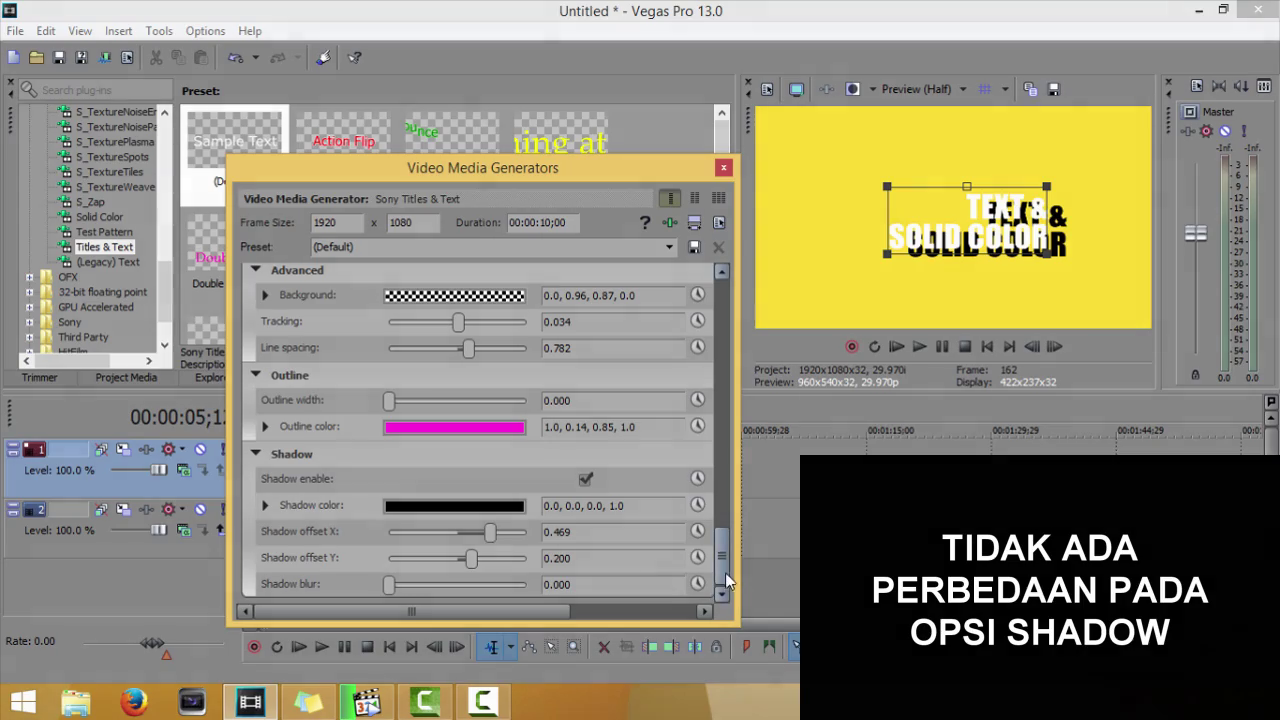